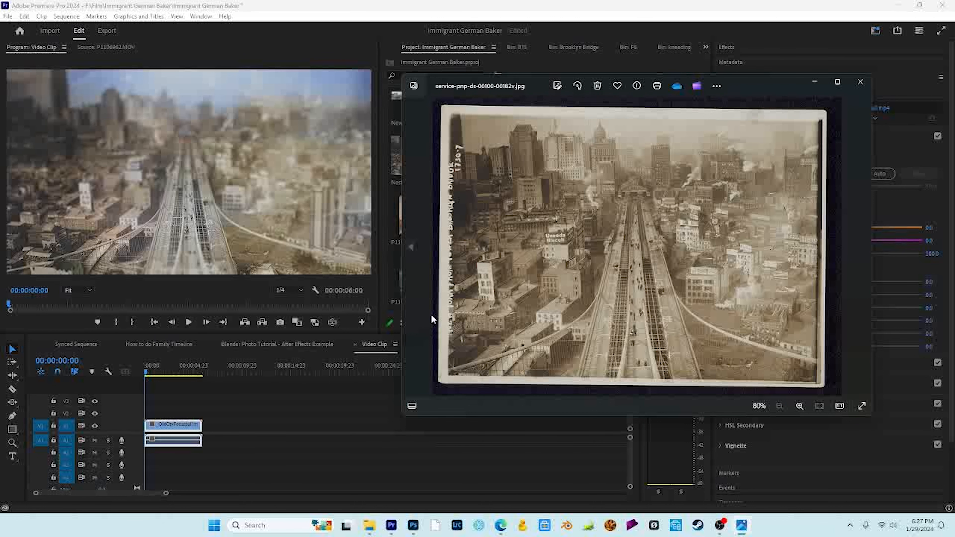
- Play the Video Clip sequence from its start to review the blurred city animation
{"action": "left_click", "coordinate": [225, 404]}
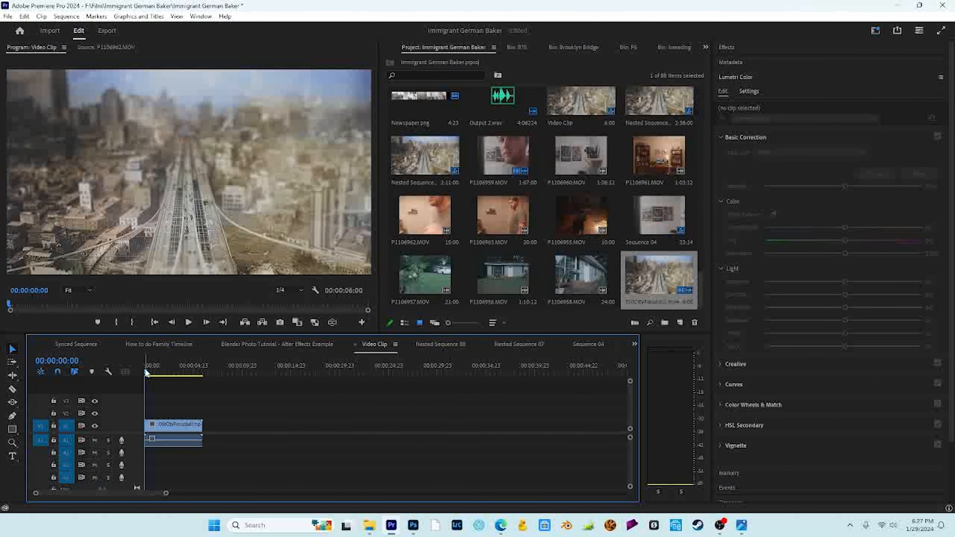
{"action": "key", "text": "d"}
{"action": "key", "text": "space"}
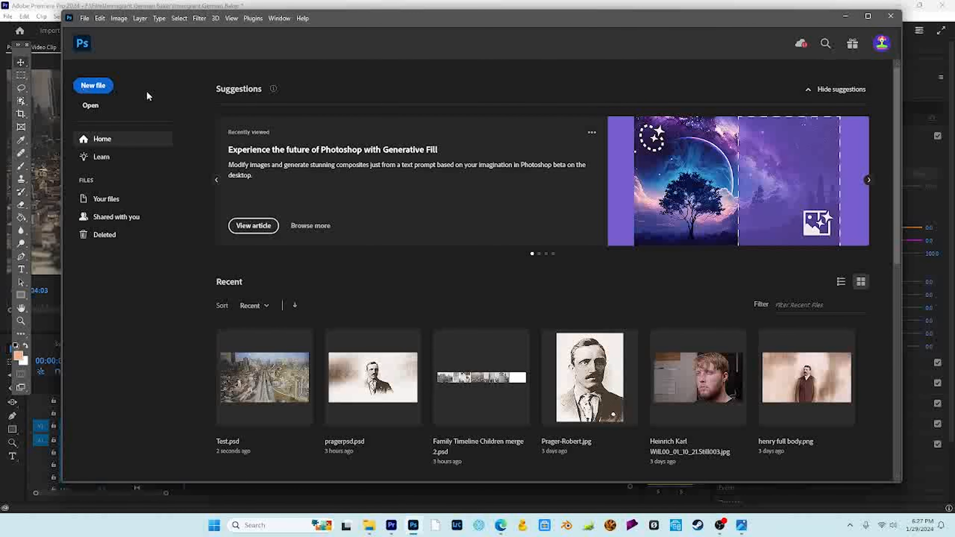
- In Photoshop, create a new document from the Film & Video preset UHDTV/4K 2160p, 3840 x 2160 px
{"action": "left_click", "coordinate": [104, 88]}
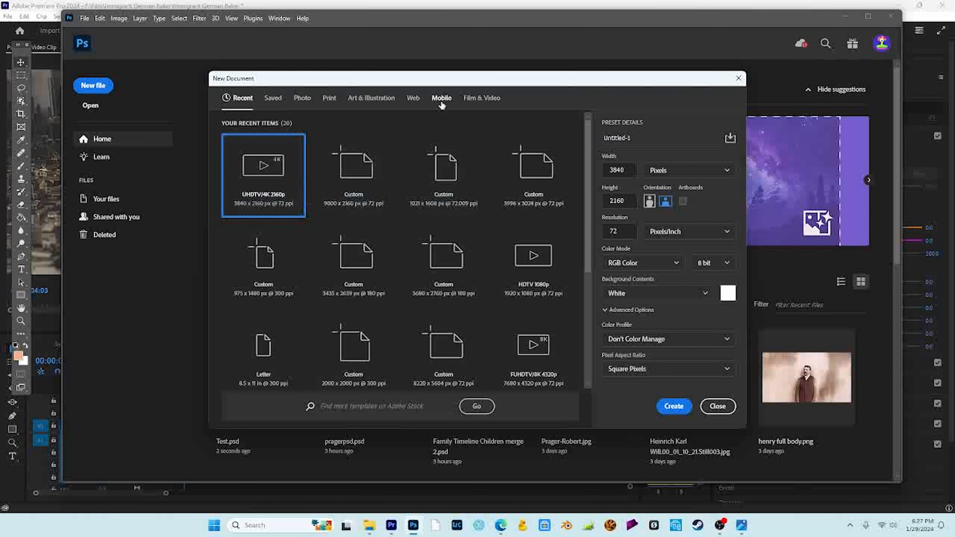
{"action": "left_click", "coordinate": [483, 99]}
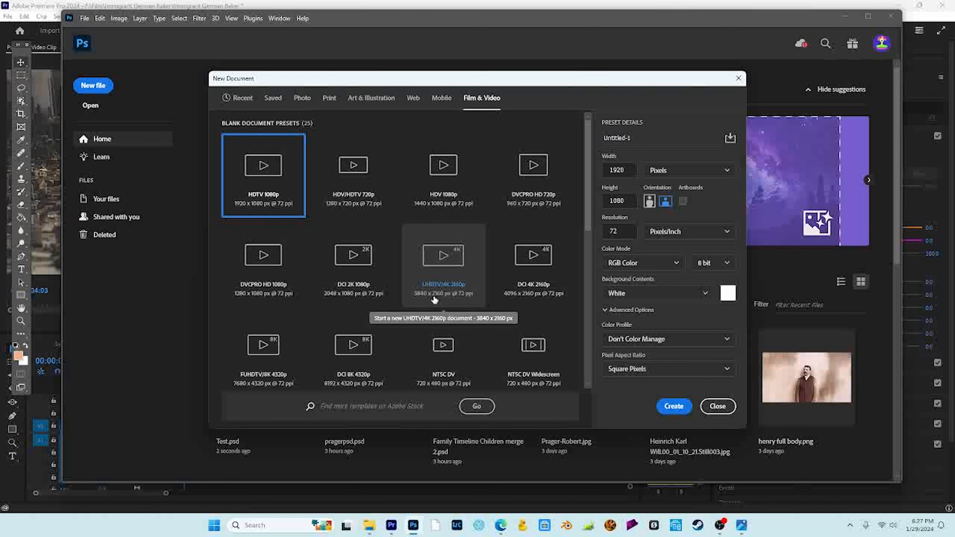
{"action": "left_click", "coordinate": [457, 275]}
{"action": "left_click", "coordinate": [670, 407]}
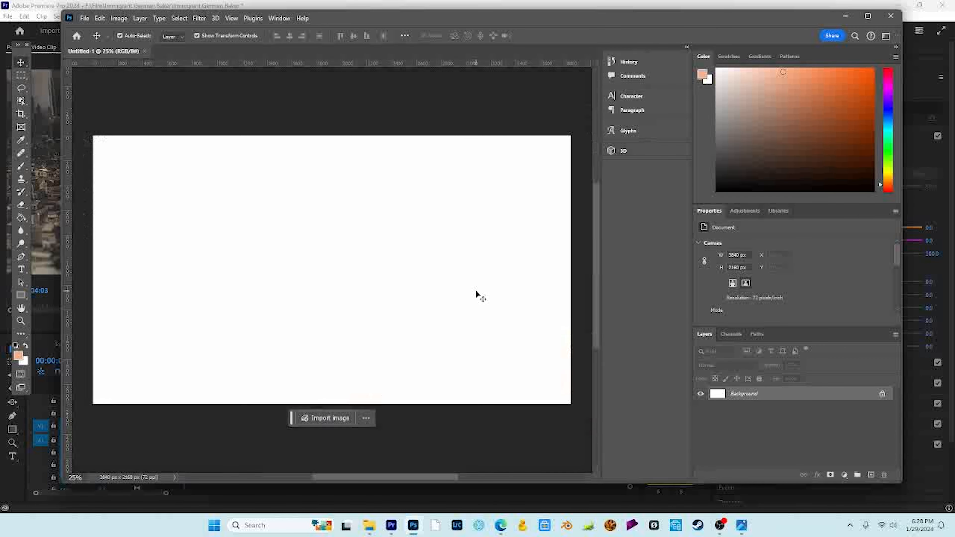
- Unlock the white background, add an empty layer and delete the white layer to leave a transparent canvas
{"action": "left_click", "coordinate": [882, 394]}
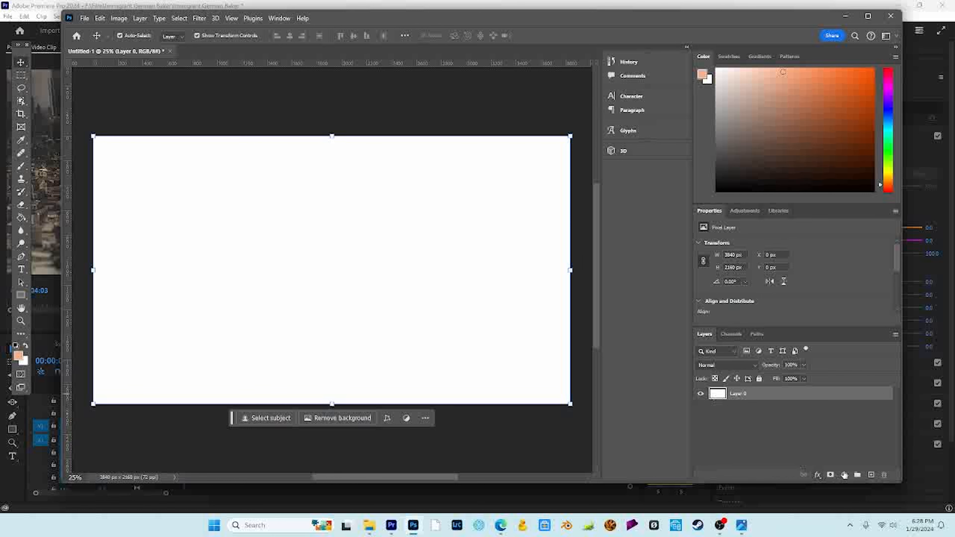
{"action": "left_click", "coordinate": [871, 475]}
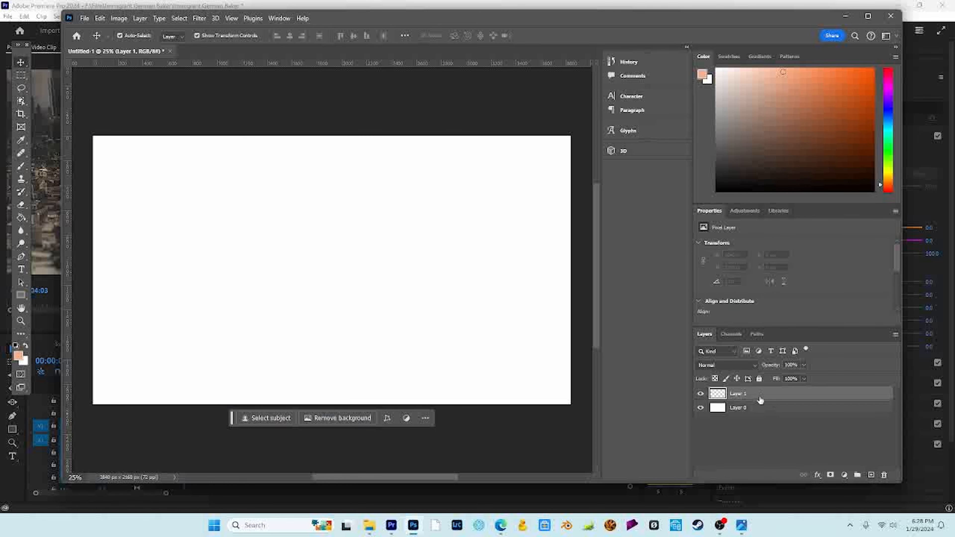
{"action": "left_click", "coordinate": [765, 406]}
{"action": "key", "text": "Delete"}
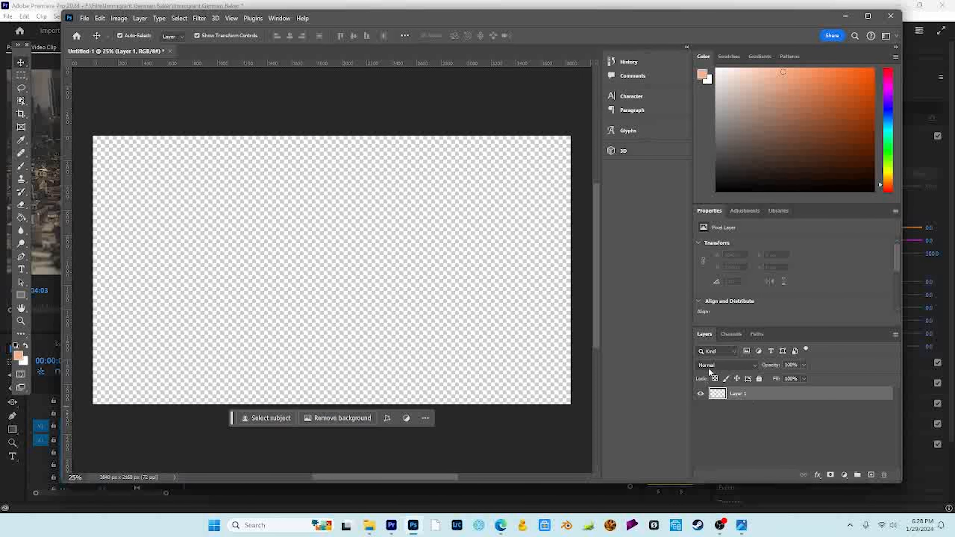
{"action": "left_click", "coordinate": [370, 526]}
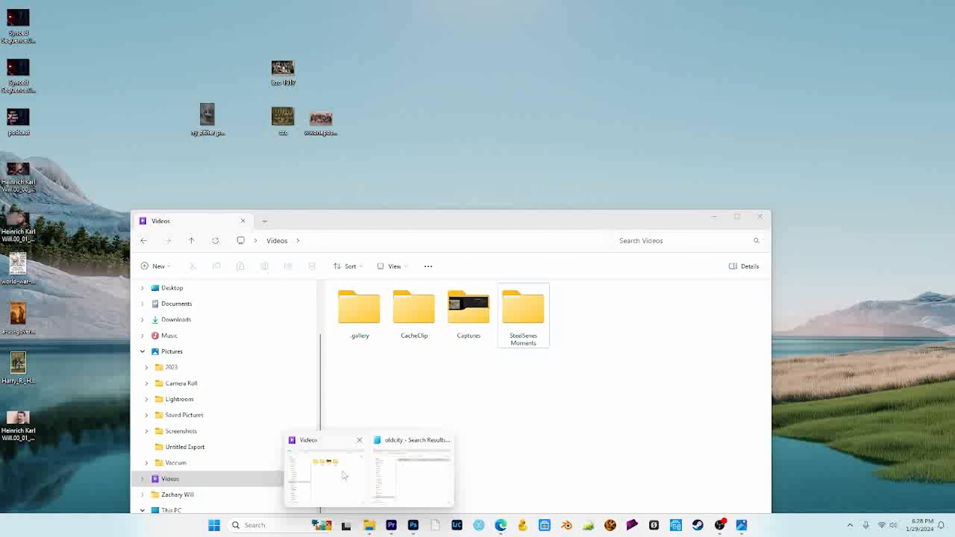
{"action": "left_click", "coordinate": [343, 475]}
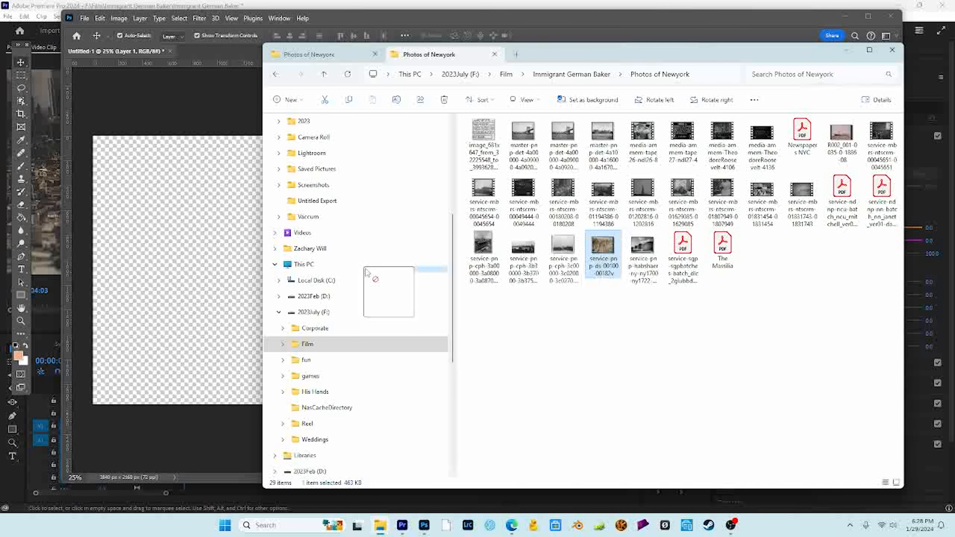
{"action": "left_click_drag", "start_coordinate": [366, 273], "coordinate": [261, 288]}
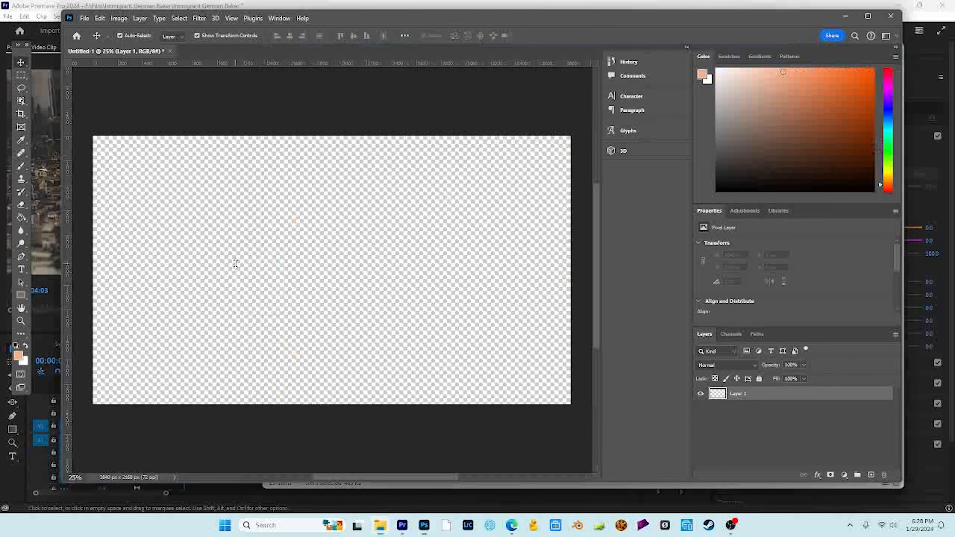
- Scale the placed bridge photo proportionally to fill the canvas height, about 2960 x 2160 px, and centre it
{"action": "left_click_drag", "start_coordinate": [334, 258], "coordinate": [331, 136]}
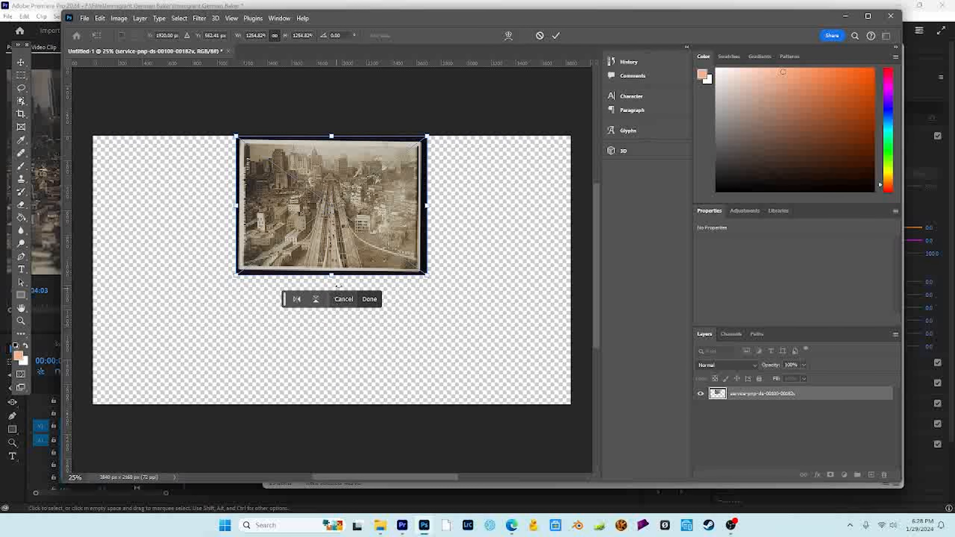
{"action": "left_click_drag", "start_coordinate": [332, 275], "coordinate": [372, 398]}
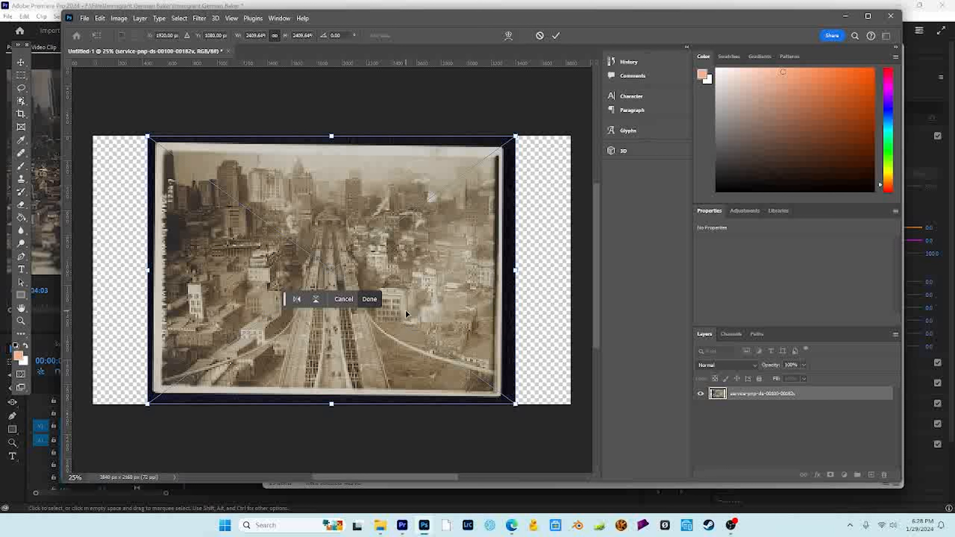
{"action": "key", "text": "Return"}
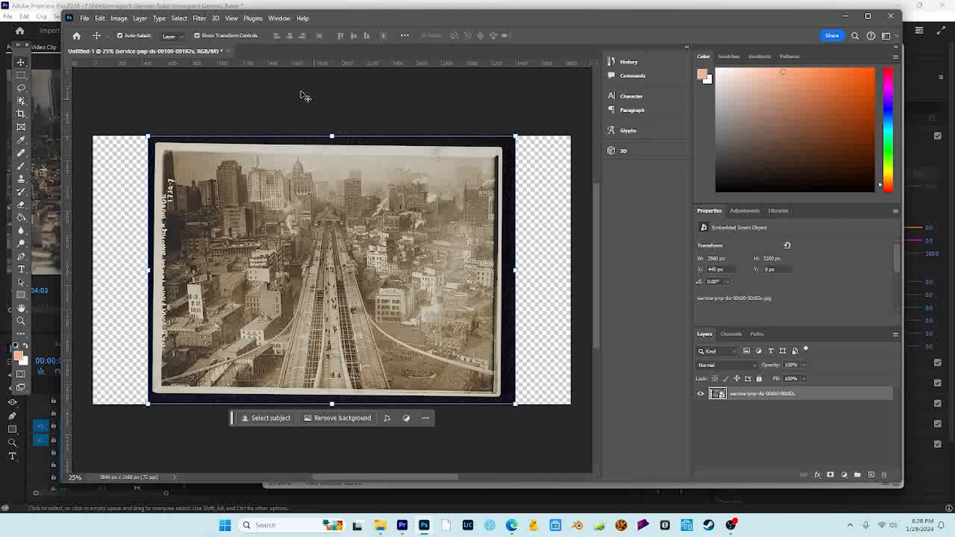
{"action": "left_click", "coordinate": [134, 149]}
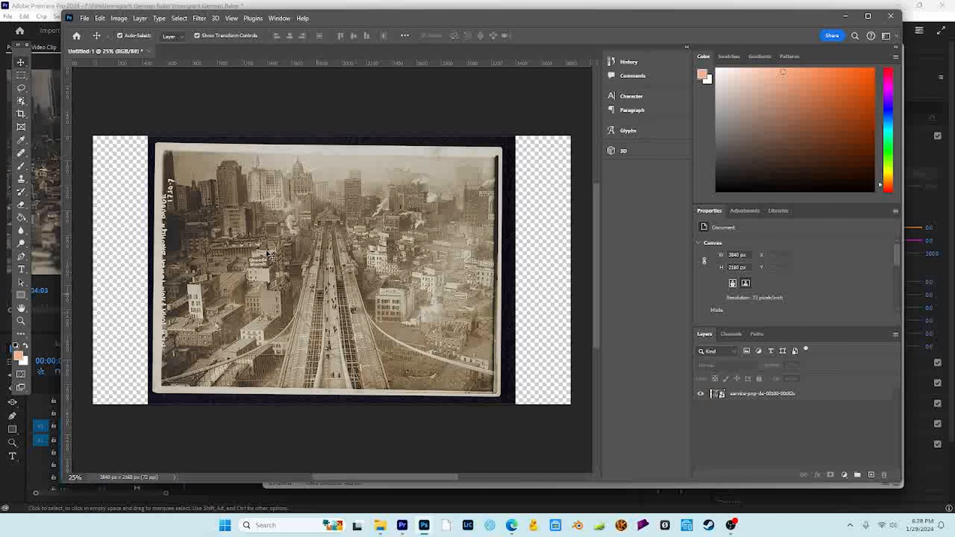
- Select the empty strip and photo border along the canvas's left side, plus a band across the top, with the Rectangular Marquee tool
{"action": "left_click", "coordinate": [22, 76]}
{"action": "left_click_drag", "start_coordinate": [91, 124], "coordinate": [177, 369]}
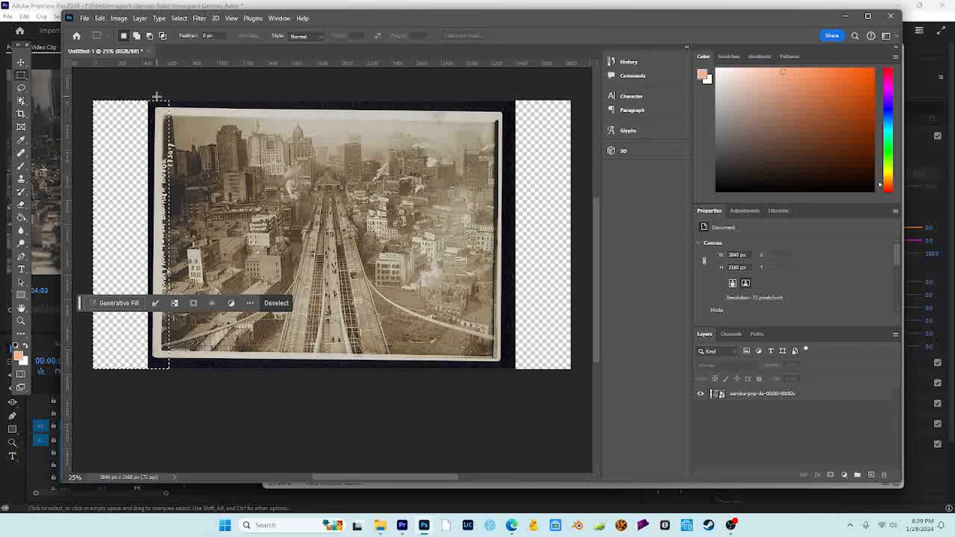
{"action": "left_click_drag", "start_coordinate": [154, 140], "coordinate": [174, 173]}
{"action": "left_click_drag", "start_coordinate": [147, 91], "coordinate": [289, 162]}
- Subtract the skyline area inside the photo from the selection, leaving only the border along the top
{"action": "left_click_drag", "start_coordinate": [456, 476], "coordinate": [339, 475]}
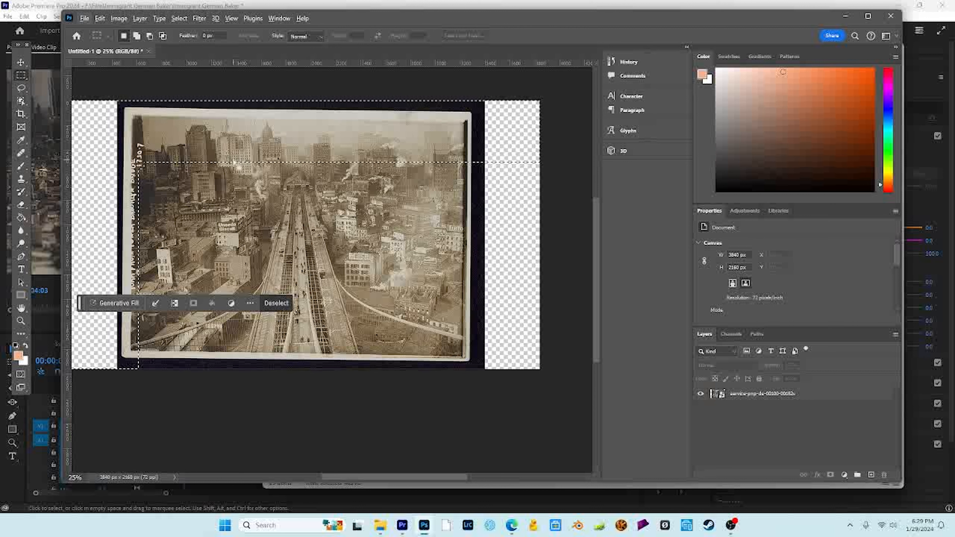
{"action": "key", "text": "alt"}
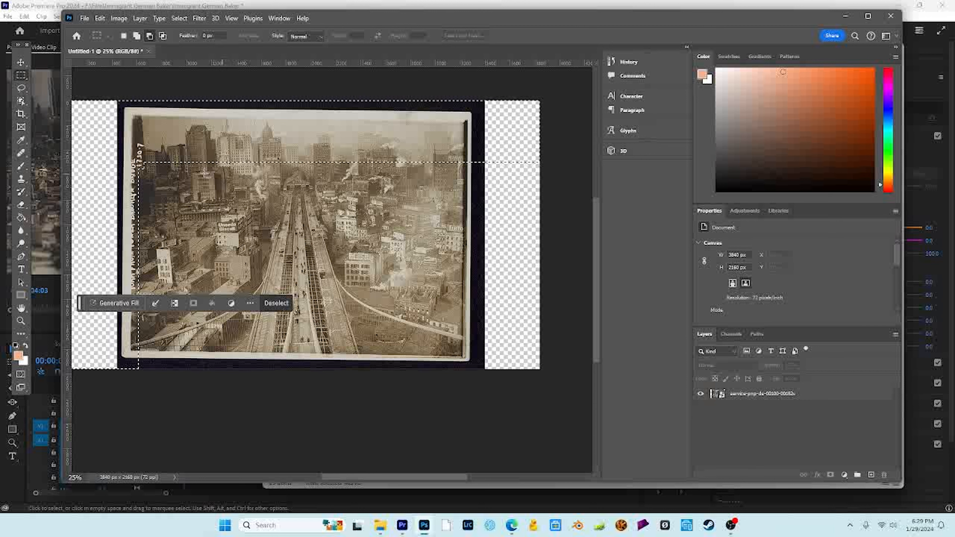
{"action": "left_click_drag", "start_coordinate": [147, 120], "coordinate": [279, 177]}
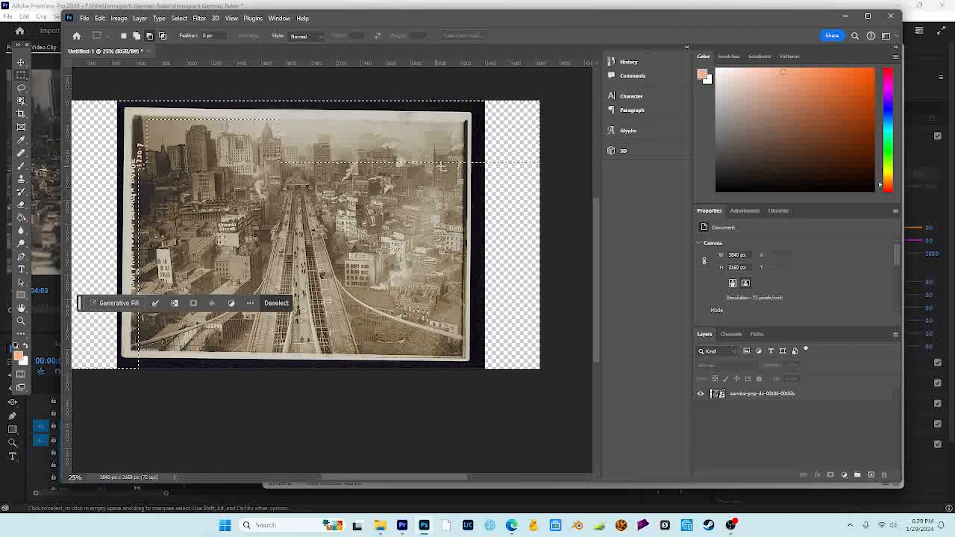
{"action": "left_click_drag", "start_coordinate": [463, 169], "coordinate": [265, 129]}
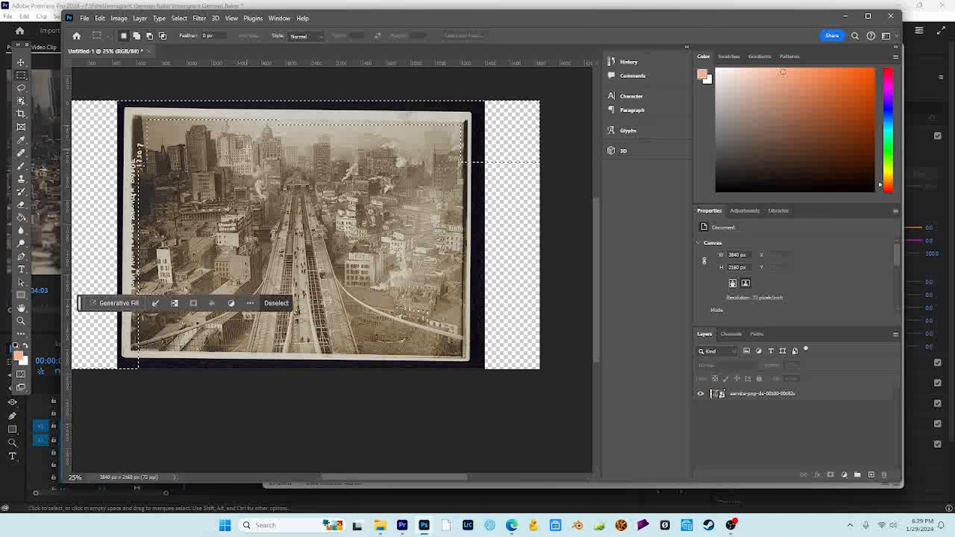
- Extend the selection over the right and bottom borders and subtract the photo's interior above the bottom edge
{"action": "key", "text": "shift"}
{"action": "left_click_drag", "start_coordinate": [462, 155], "coordinate": [576, 391]}
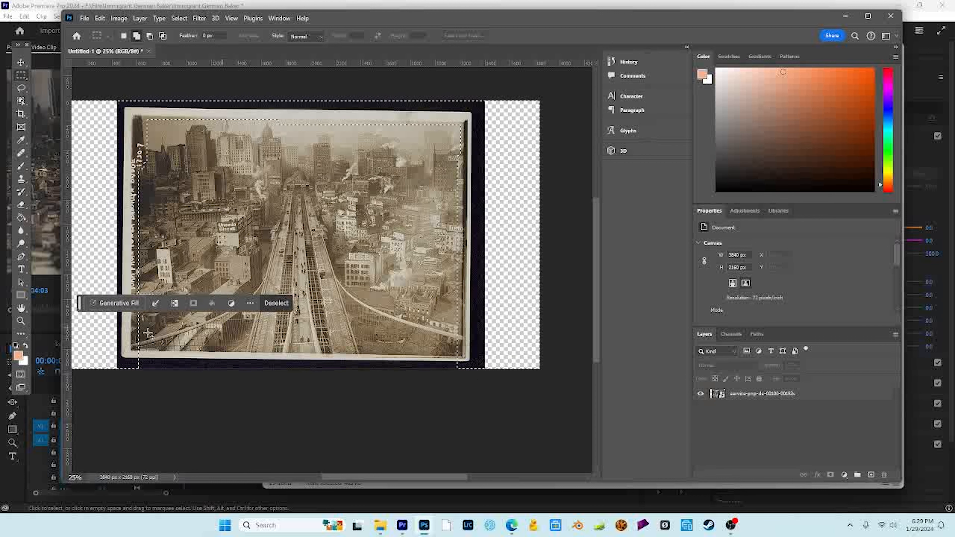
{"action": "left_click_drag", "start_coordinate": [122, 340], "coordinate": [525, 384]}
{"action": "key", "text": "alt"}
{"action": "left_click_drag", "start_coordinate": [136, 334], "coordinate": [456, 345]}
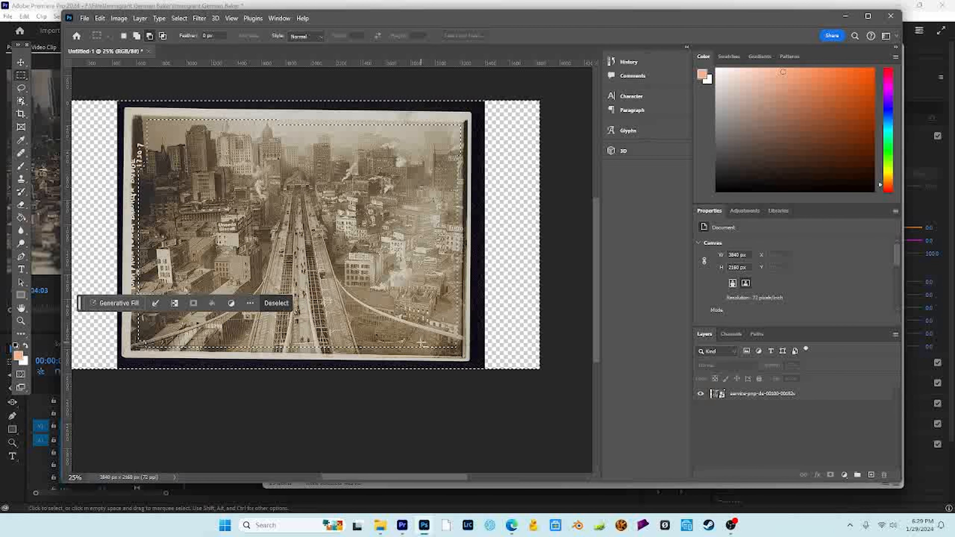
- Run Generative Fill with an empty prompt on the selected frame and blank sides
{"action": "left_click_drag", "start_coordinate": [418, 476], "coordinate": [358, 476]}
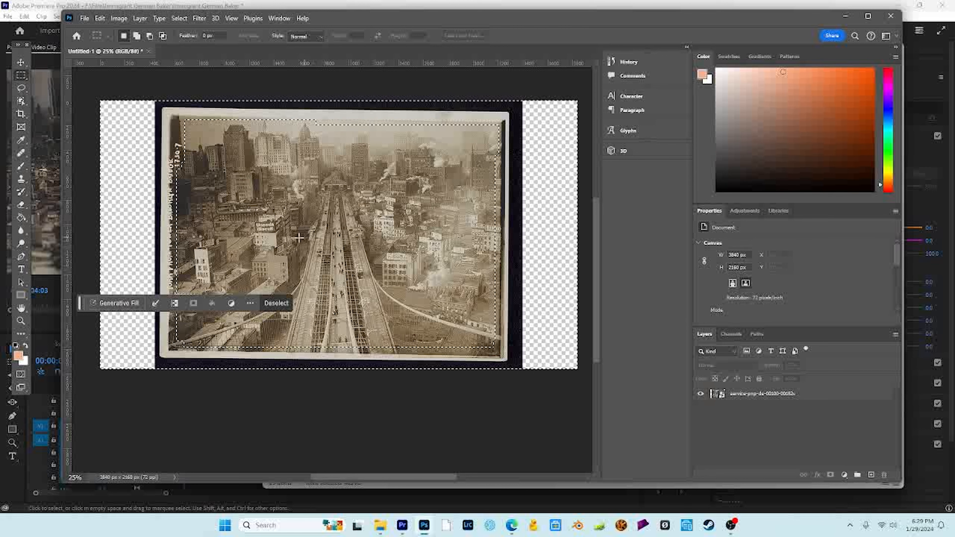
{"action": "left_click", "coordinate": [110, 307]}
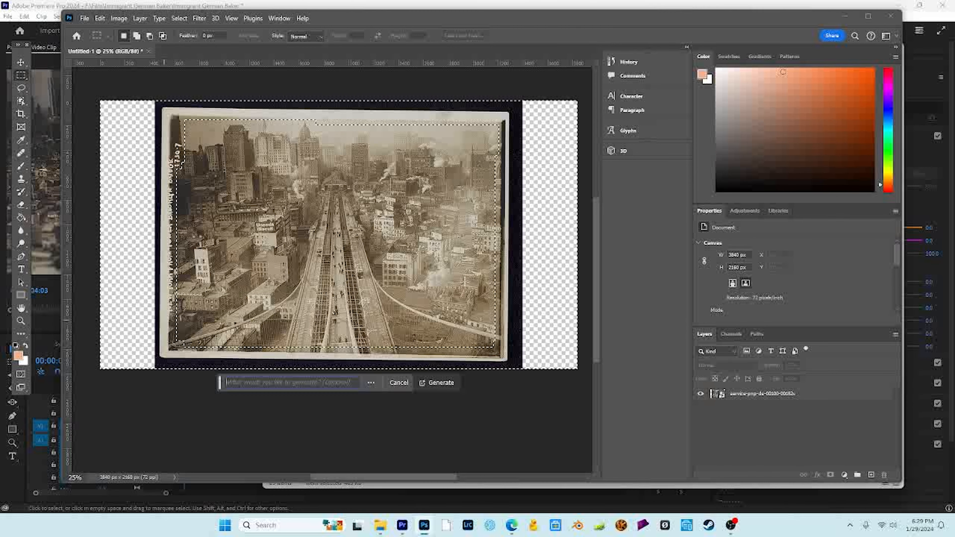
{"action": "left_click", "coordinate": [439, 384]}
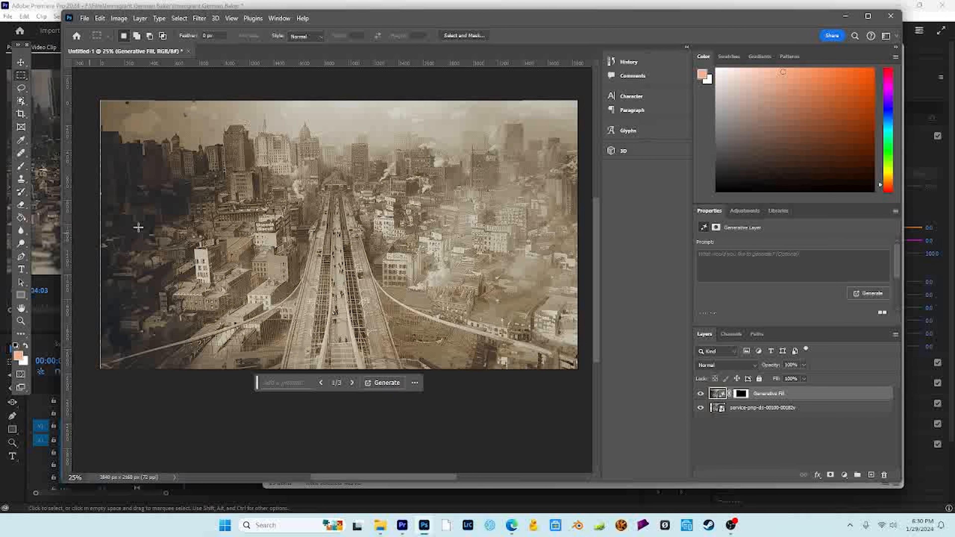
- Compare the generated variations of the extended city photo and keep the third one
{"action": "left_click", "coordinate": [352, 383]}
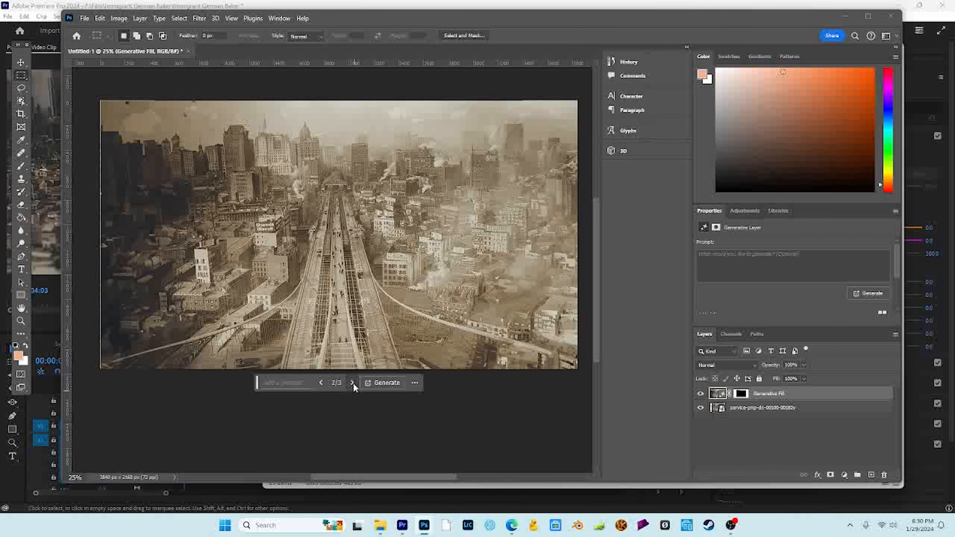
{"action": "left_click", "coordinate": [352, 382]}
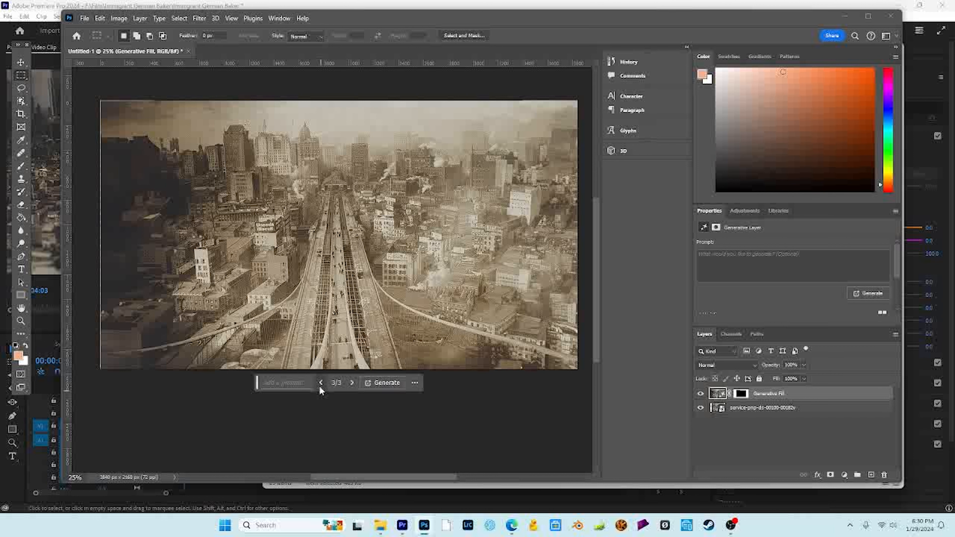
{"action": "left_click", "coordinate": [321, 383]}
{"action": "left_click", "coordinate": [352, 383]}
{"action": "left_click", "coordinate": [352, 383]}
{"action": "left_click", "coordinate": [353, 383]}
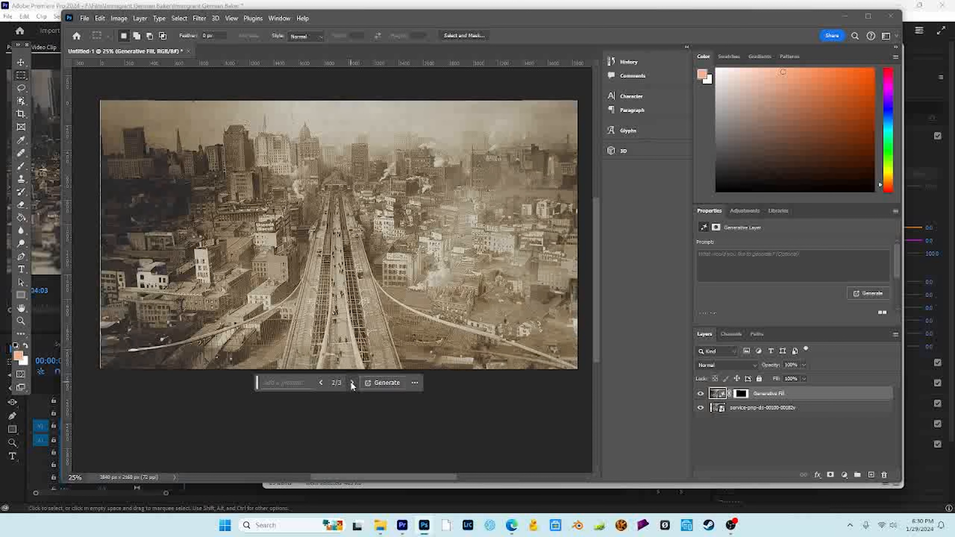
{"action": "left_click", "coordinate": [352, 383]}
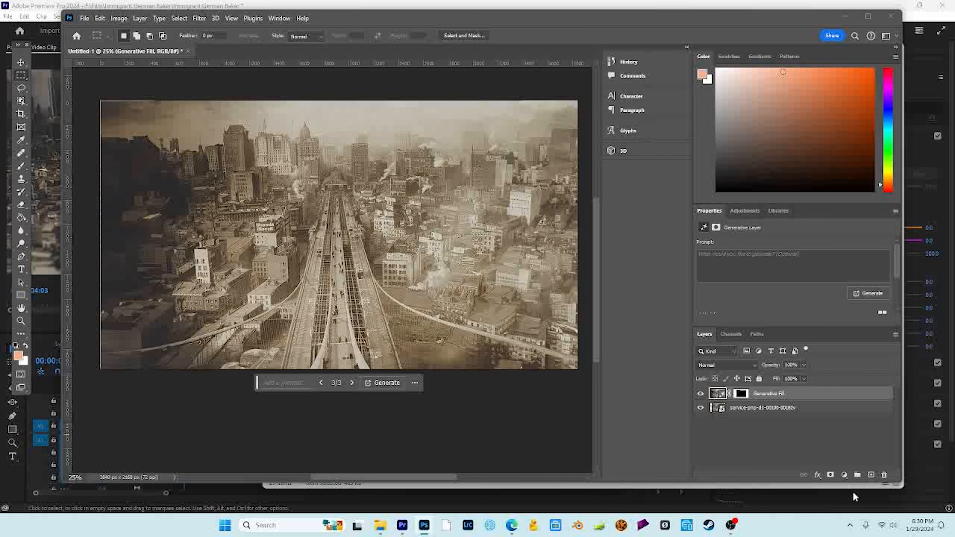
- Select the upper-right corner of the city image and run Generative Fill on it with an empty prompt
{"action": "left_click", "coordinate": [737, 468]}
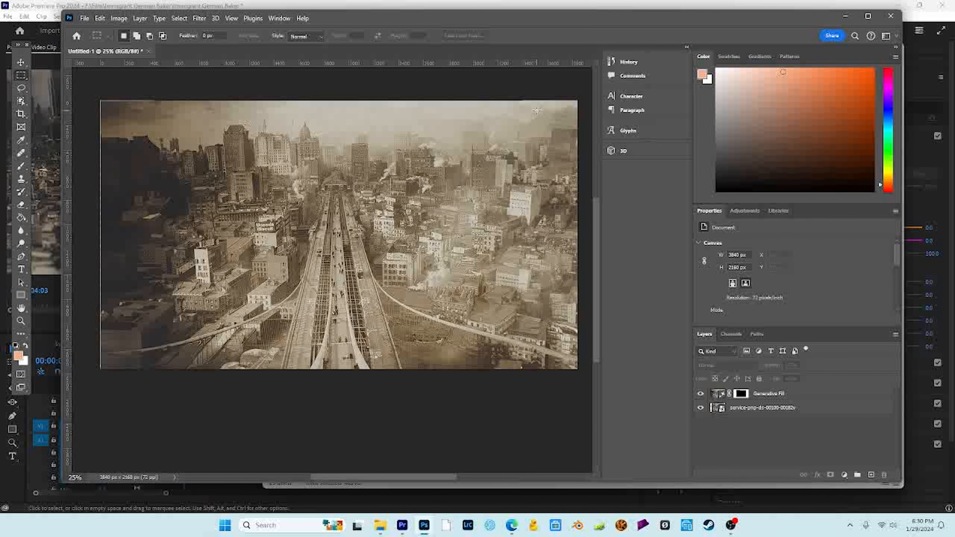
{"action": "left_click_drag", "start_coordinate": [536, 102], "coordinate": [580, 218]}
{"action": "left_click_drag", "start_coordinate": [420, 476], "coordinate": [358, 477]}
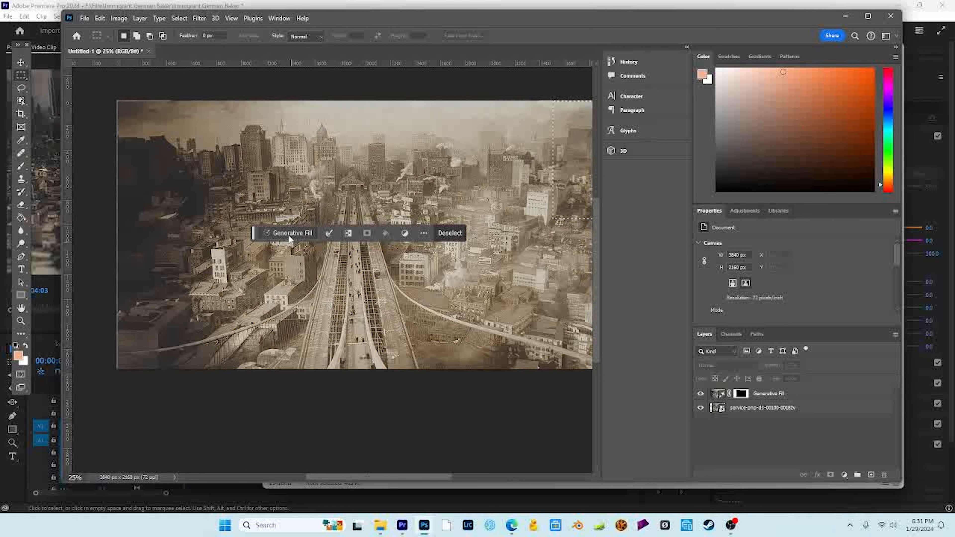
{"action": "left_click", "coordinate": [289, 233]}
{"action": "left_click", "coordinate": [578, 234]}
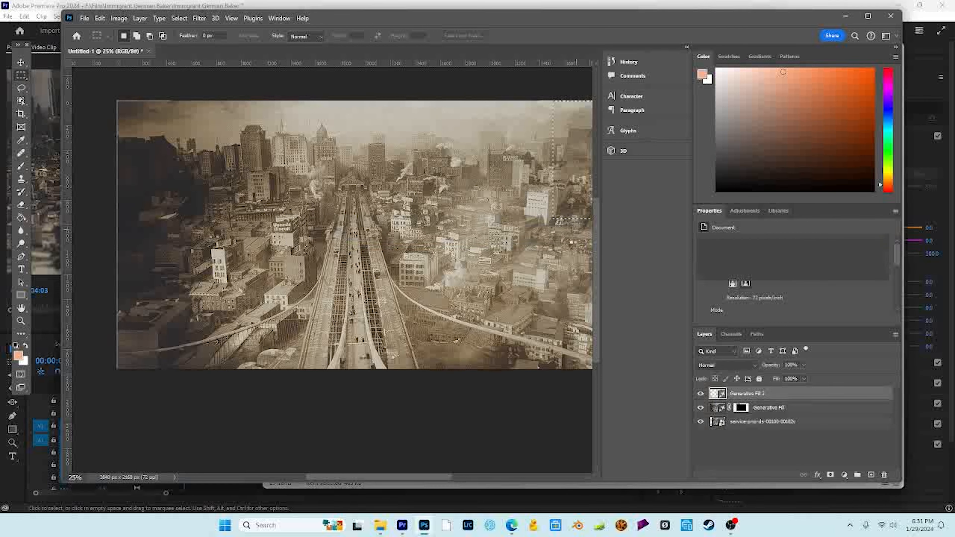
- Toggle the Generative Fill 2 layer's visibility repeatedly to compare the upper-right corner before and after
{"action": "left_click_drag", "start_coordinate": [380, 479], "coordinate": [391, 472]}
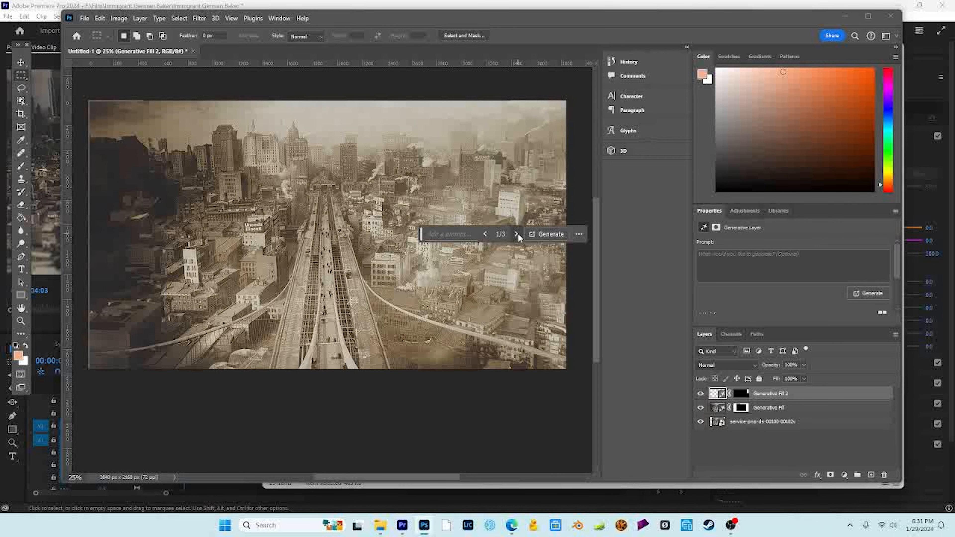
{"action": "left_click", "coordinate": [701, 394]}
{"action": "left_click", "coordinate": [701, 394]}
{"action": "left_click", "coordinate": [701, 394]}
{"action": "left_click", "coordinate": [700, 394]}
{"action": "left_click", "coordinate": [701, 395]}
{"action": "left_click", "coordinate": [701, 394]}
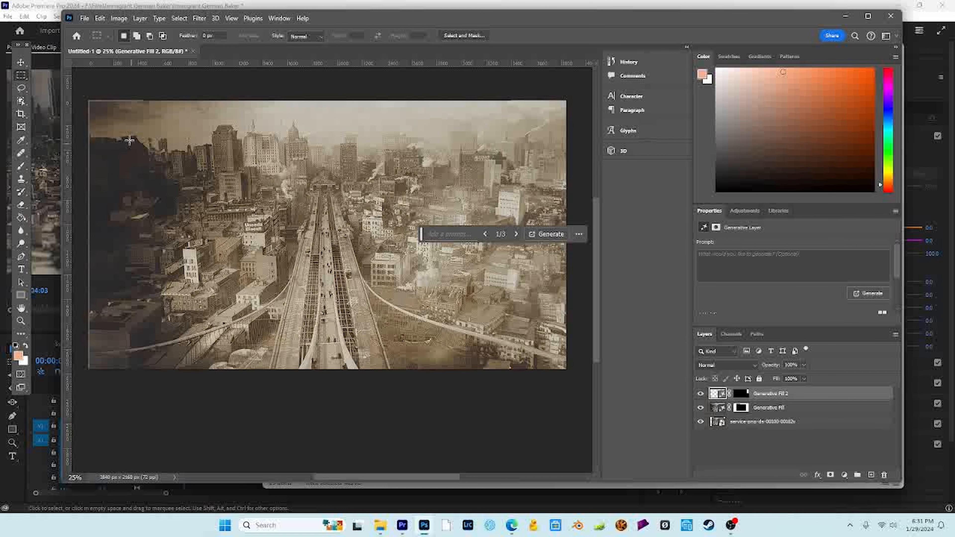
- Select the dark area along the city image's left edge and run Generative Fill on it with an empty prompt
{"action": "left_click_drag", "start_coordinate": [132, 128], "coordinate": [75, 295]}
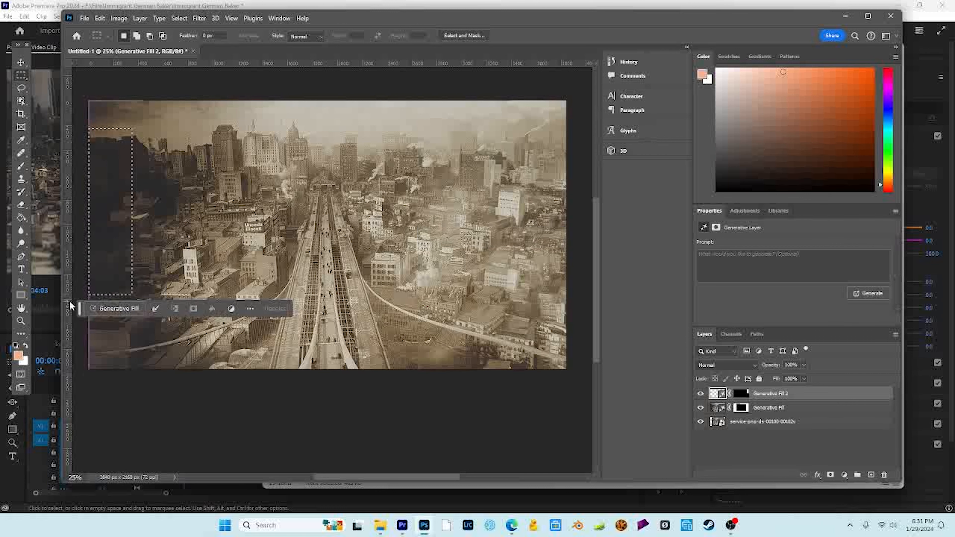
{"action": "left_click_drag", "start_coordinate": [128, 135], "coordinate": [150, 181]}
{"action": "left_click", "coordinate": [120, 306]}
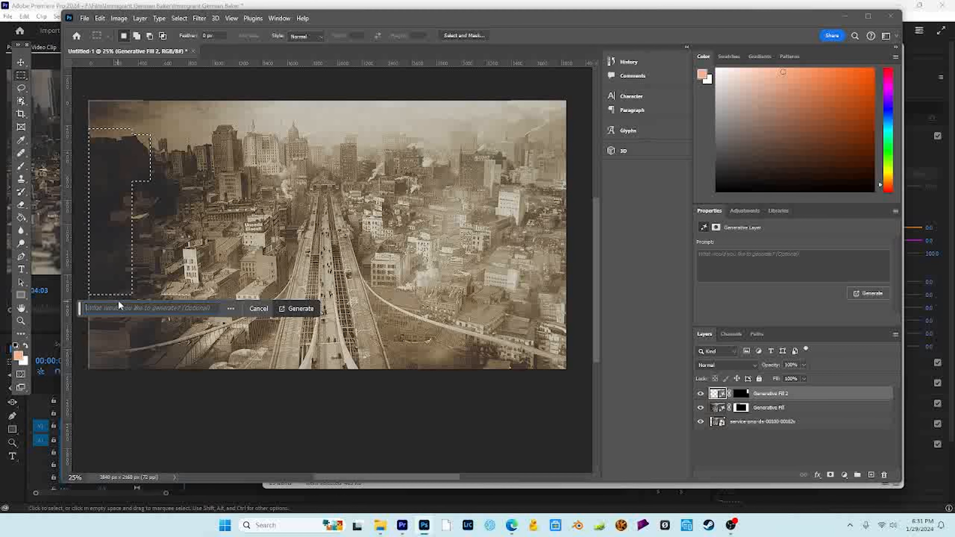
{"action": "left_click", "coordinate": [310, 307]}
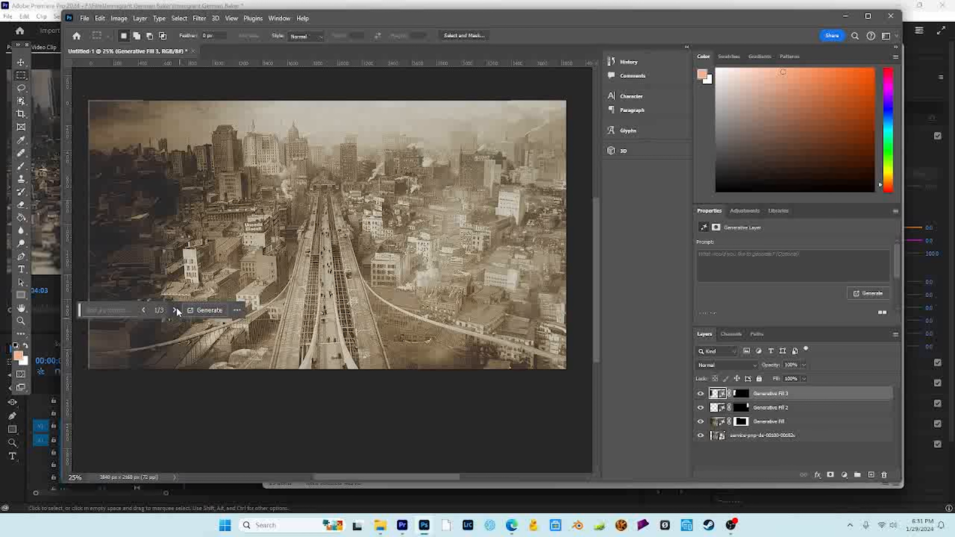
- Compare the generated variations for the dark left-hand area, keep the third one and deselect the layer
{"action": "left_click", "coordinate": [176, 309]}
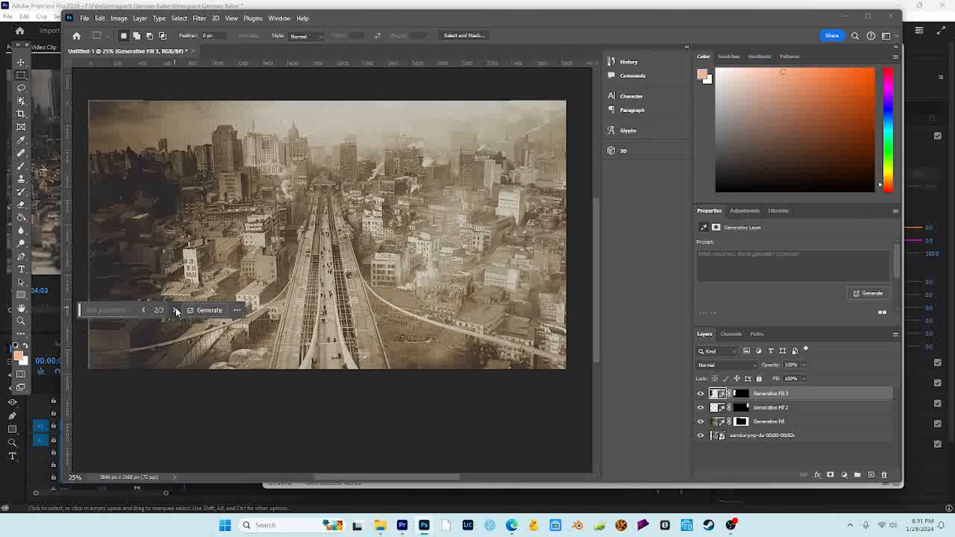
{"action": "left_click", "coordinate": [175, 310]}
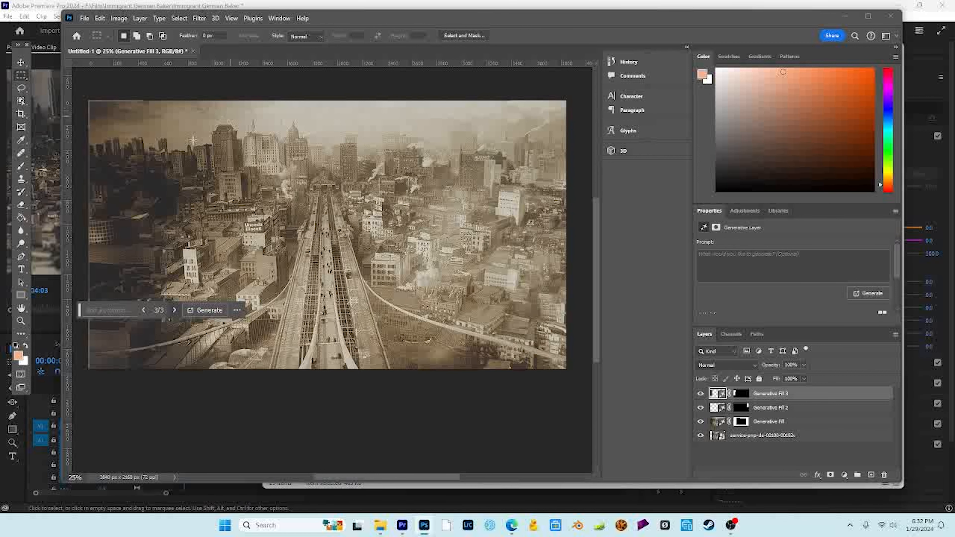
{"action": "left_click", "coordinate": [733, 463]}
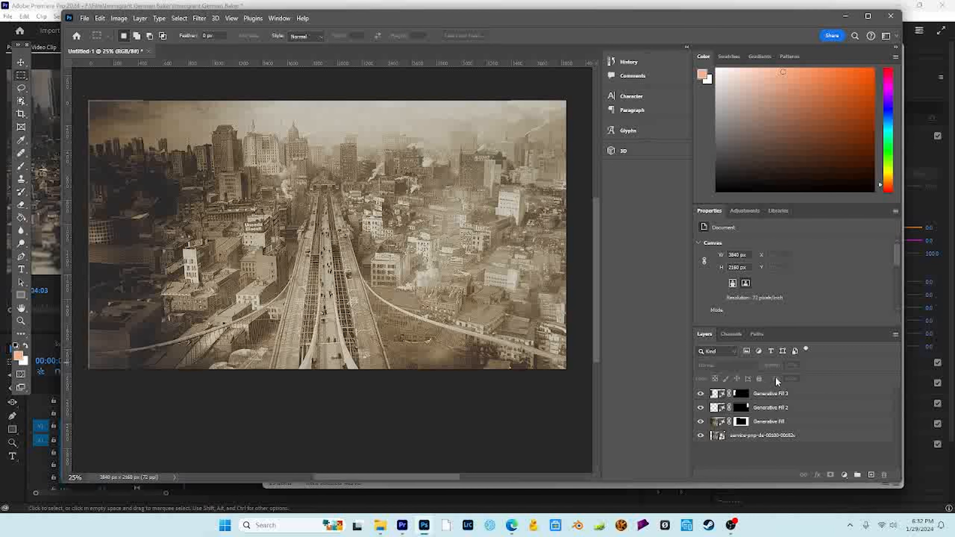
- Merge the three Generative Fill layers and the original photo layer into one layer
{"action": "left_click", "coordinate": [816, 397]}
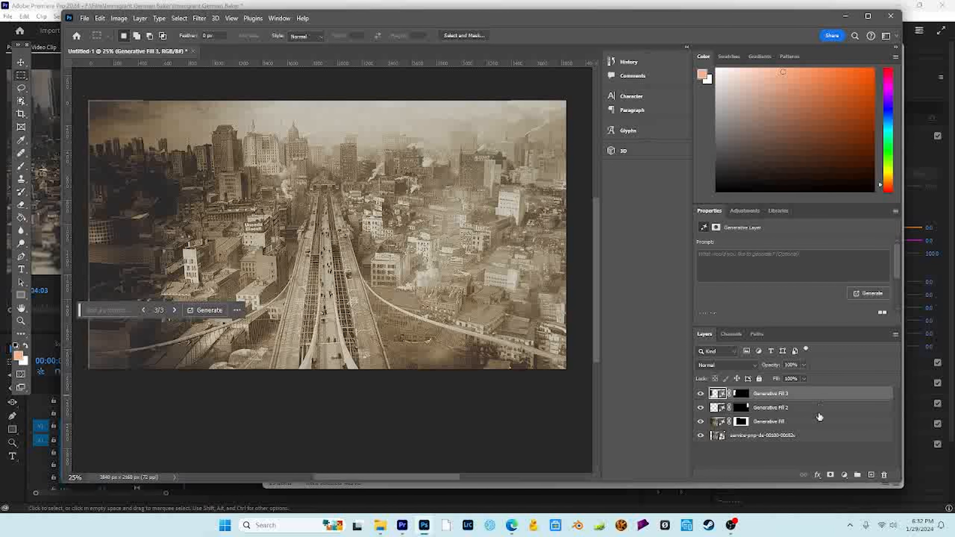
{"action": "left_click", "coordinate": [819, 432], "text": "shift"}
{"action": "right_click", "coordinate": [819, 433]}
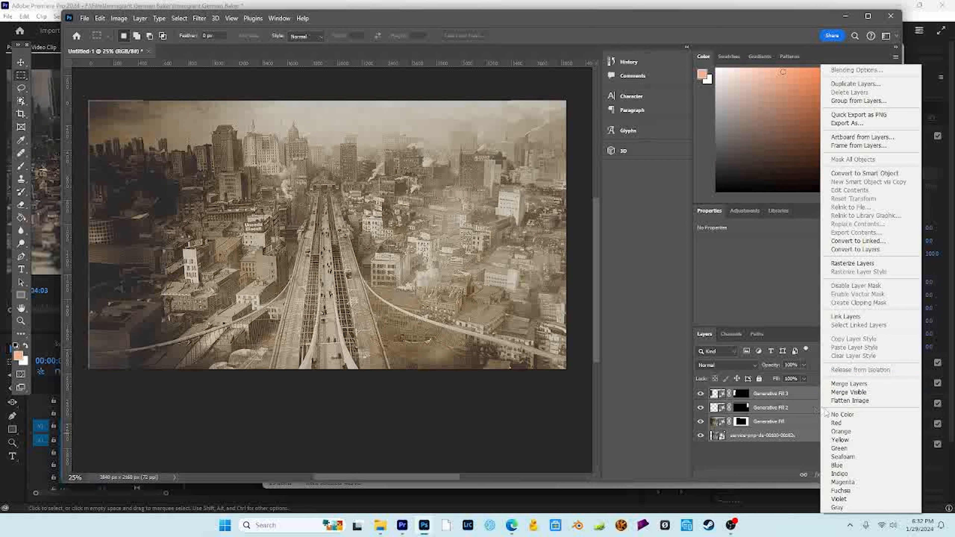
{"action": "left_click", "coordinate": [858, 385]}
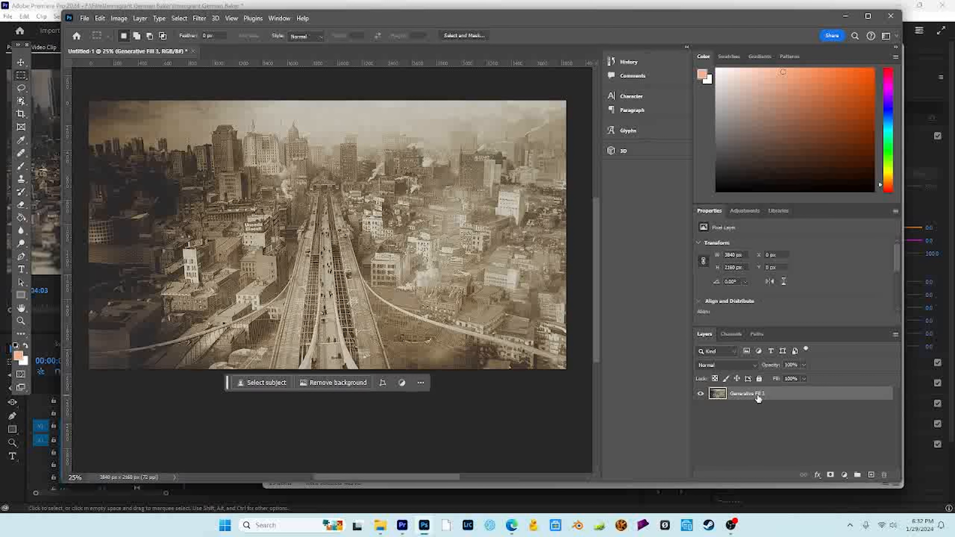
- Select the merged layer with the Move tool, open Neural Filters and enable Colorize on it
{"action": "left_click", "coordinate": [21, 63]}
{"action": "mouse_move", "coordinate": [473, 228]}
{"action": "left_mouse_down"}
{"action": "mouse_move", "coordinate": [551, 290]}
{"action": "mouse_move", "coordinate": [472, 228]}
{"action": "left_mouse_up"}
{"action": "left_click", "coordinate": [780, 419]}
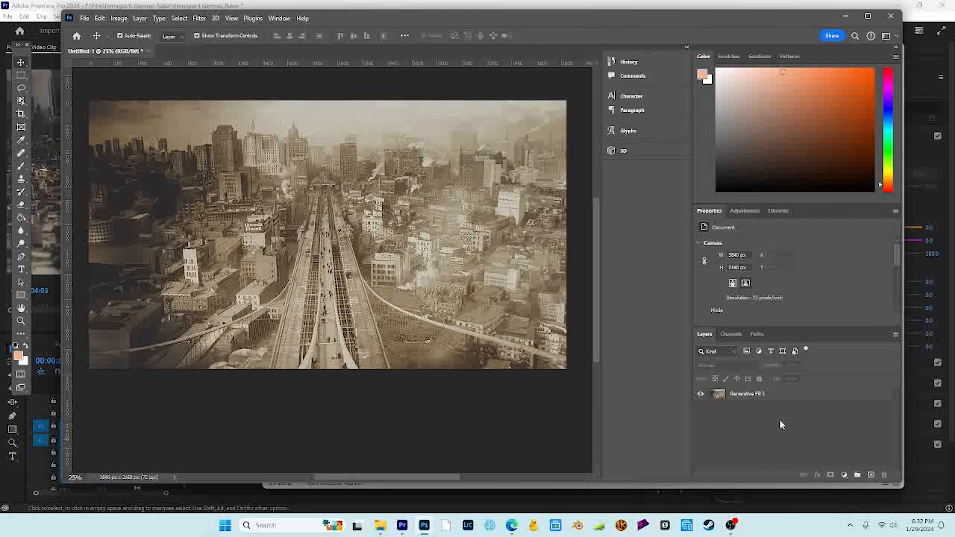
{"action": "left_click", "coordinate": [758, 395]}
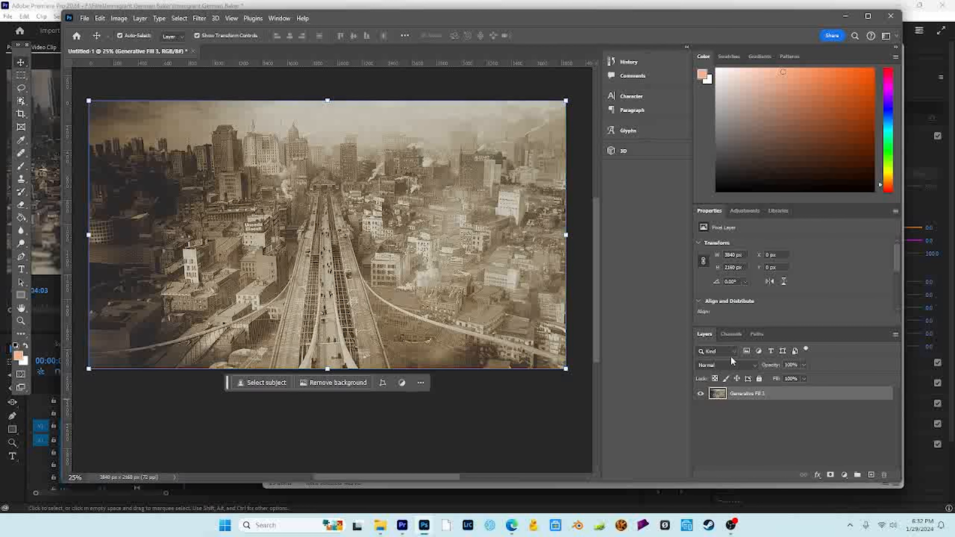
{"action": "left_click", "coordinate": [200, 20]}
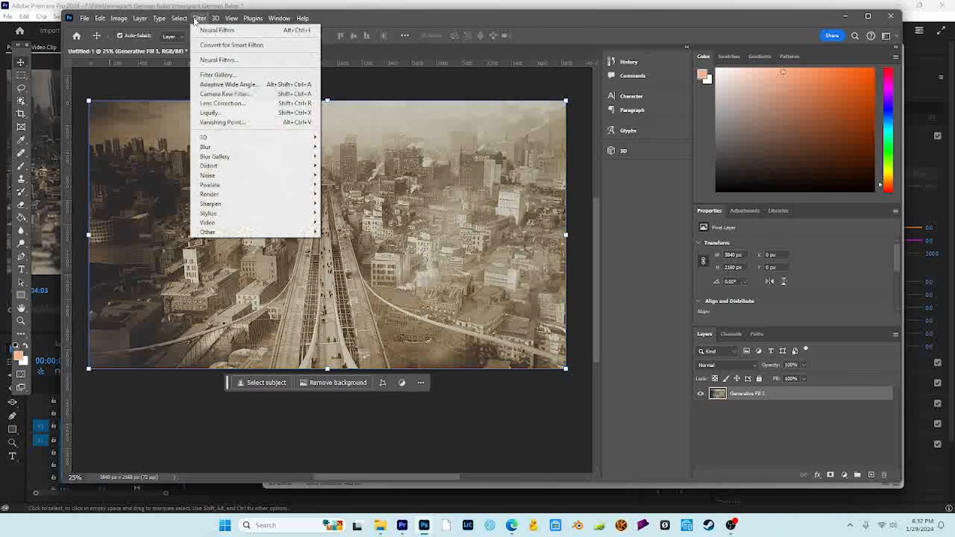
{"action": "left_click", "coordinate": [221, 61]}
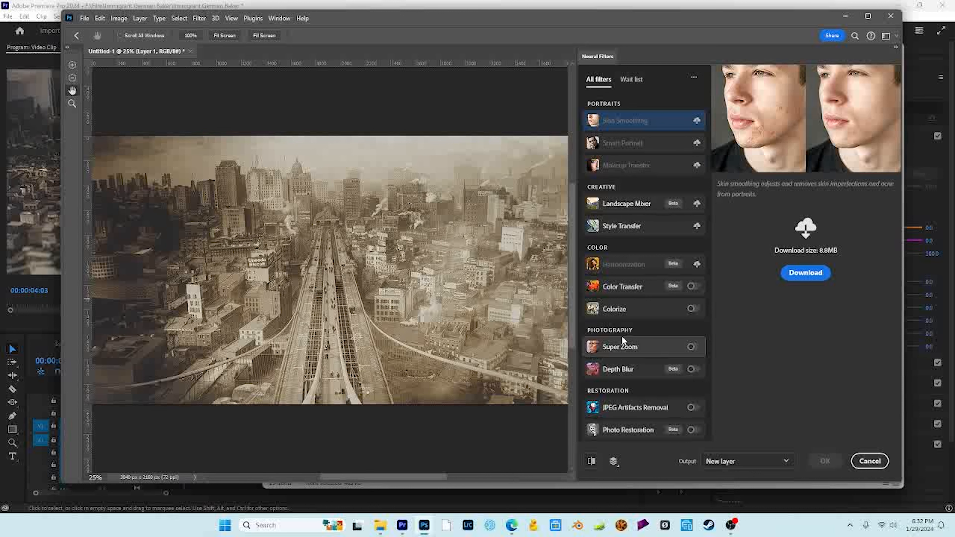
{"action": "left_click", "coordinate": [616, 310]}
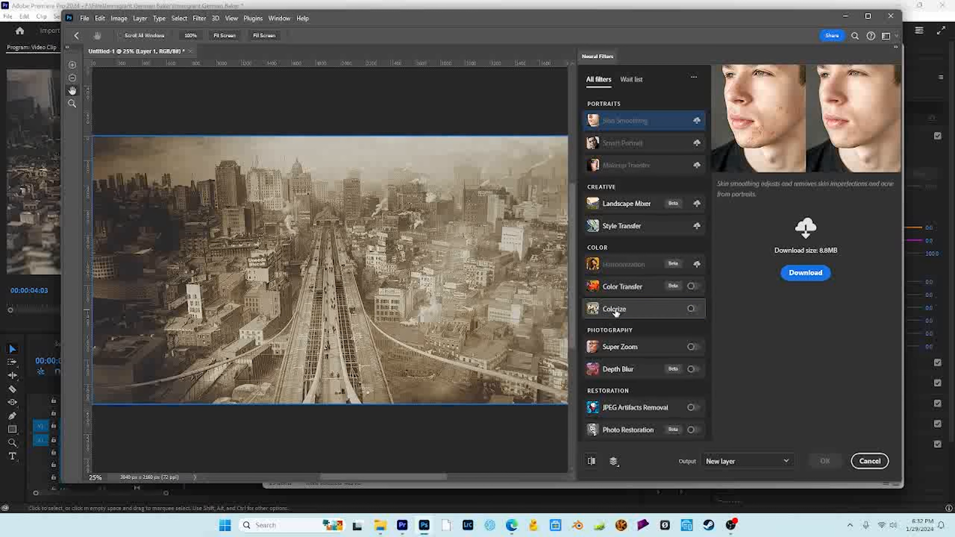
{"action": "left_click", "coordinate": [692, 309]}
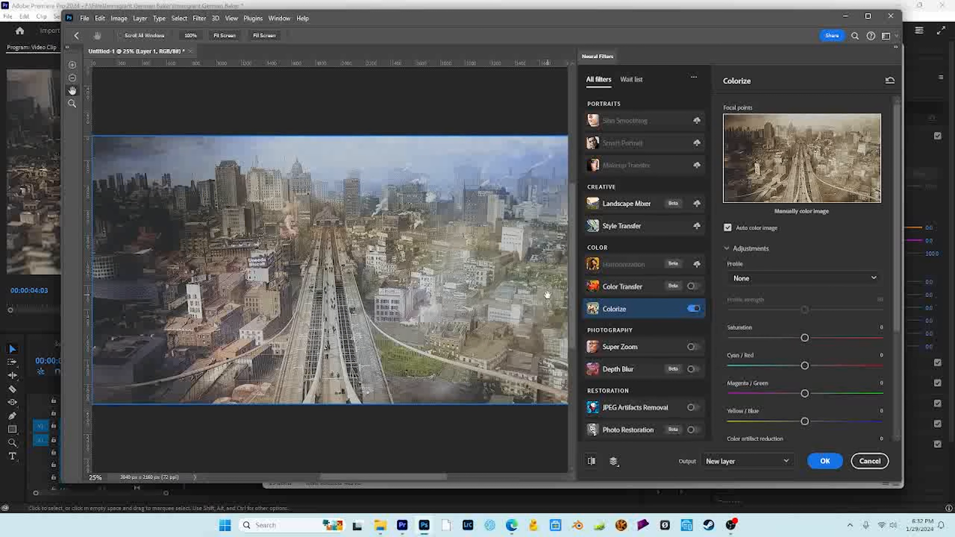
- Review the Colorize settings, keep the output as New layer and apply the filter
{"action": "left_click_drag", "start_coordinate": [399, 476], "coordinate": [394, 476]}
{"action": "scroll", "coordinate": [809, 362], "scroll_direction": "down", "scroll_amount": 4}
{"action": "scroll", "coordinate": [813, 368], "scroll_direction": "up", "scroll_amount": 4}
{"action": "scroll", "coordinate": [815, 372], "scroll_direction": "down", "scroll_amount": 4}
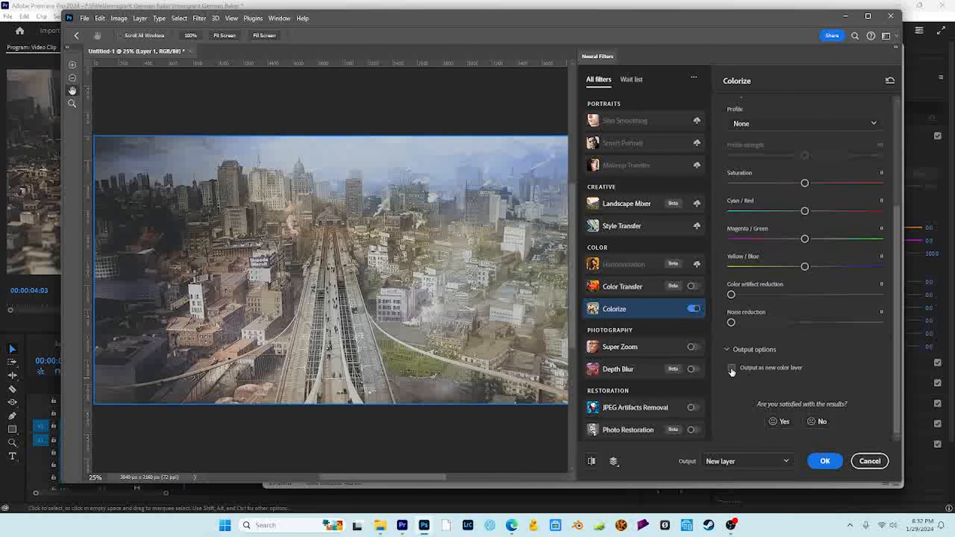
{"action": "left_click", "coordinate": [722, 462]}
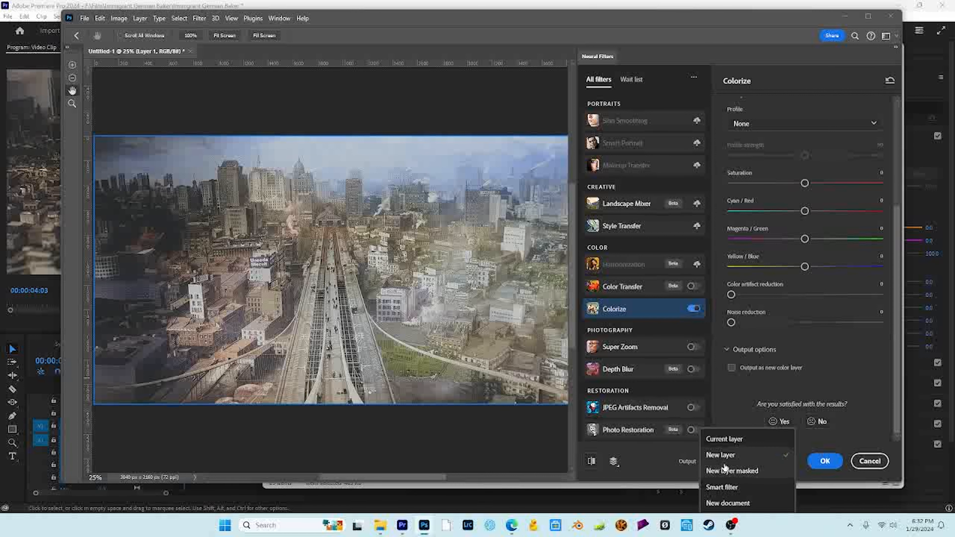
{"action": "left_click", "coordinate": [764, 454]}
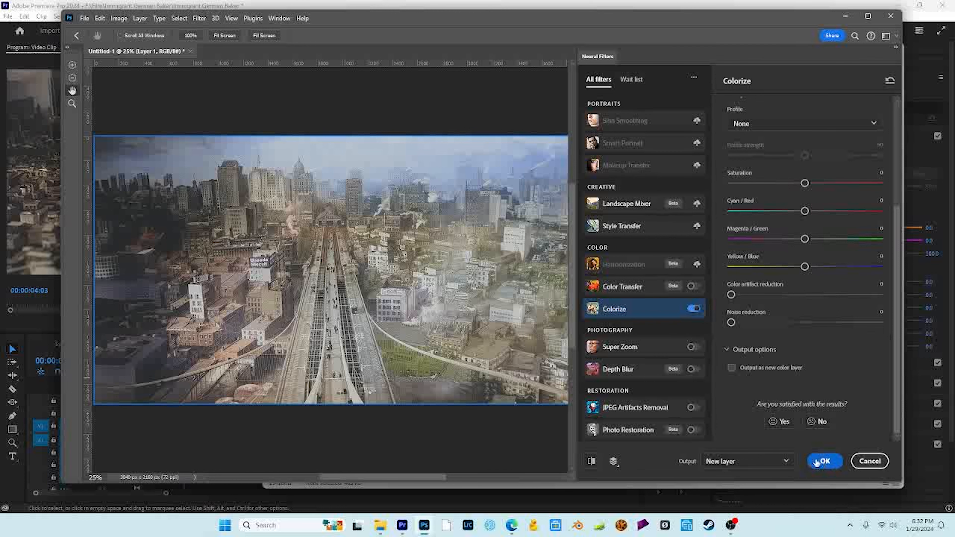
{"action": "left_click", "coordinate": [819, 461]}
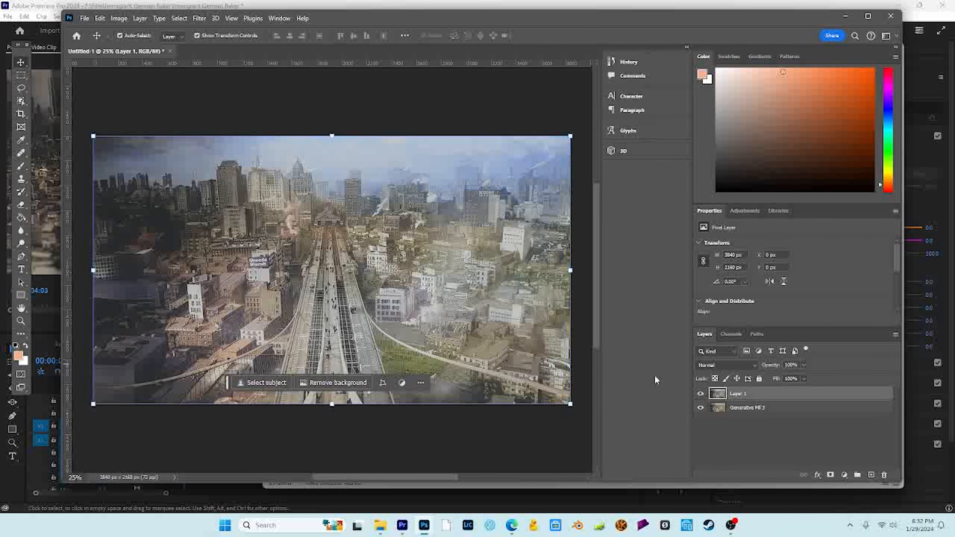
- Toggle the colorized layer's visibility to compare it with the sepia original
{"action": "left_click", "coordinate": [701, 393]}
{"action": "left_click", "coordinate": [700, 393]}
{"action": "left_click", "coordinate": [700, 394]}
{"action": "left_click", "coordinate": [700, 394]}
- Set the Eraser's opacity to 31% and partly erase the colorized layer over the green ground and buildings right of the bridge
{"action": "left_click", "coordinate": [21, 204]}
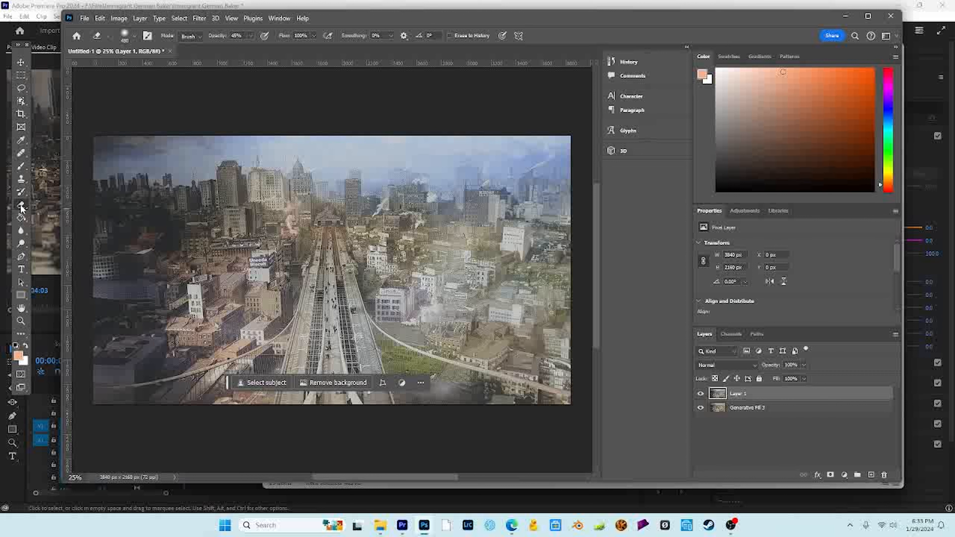
{"action": "left_click", "coordinate": [108, 36]}
{"action": "left_click", "coordinate": [134, 36]}
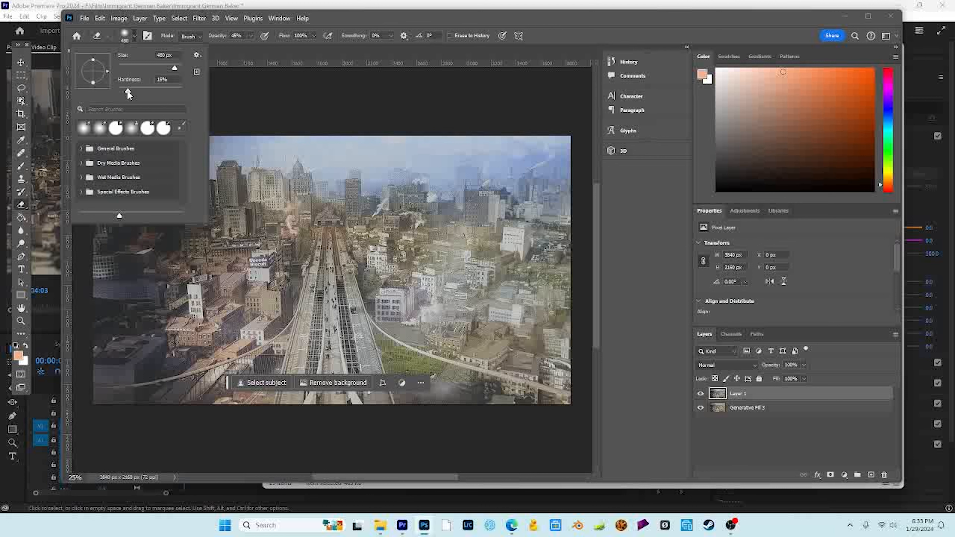
{"action": "left_click", "coordinate": [251, 36]}
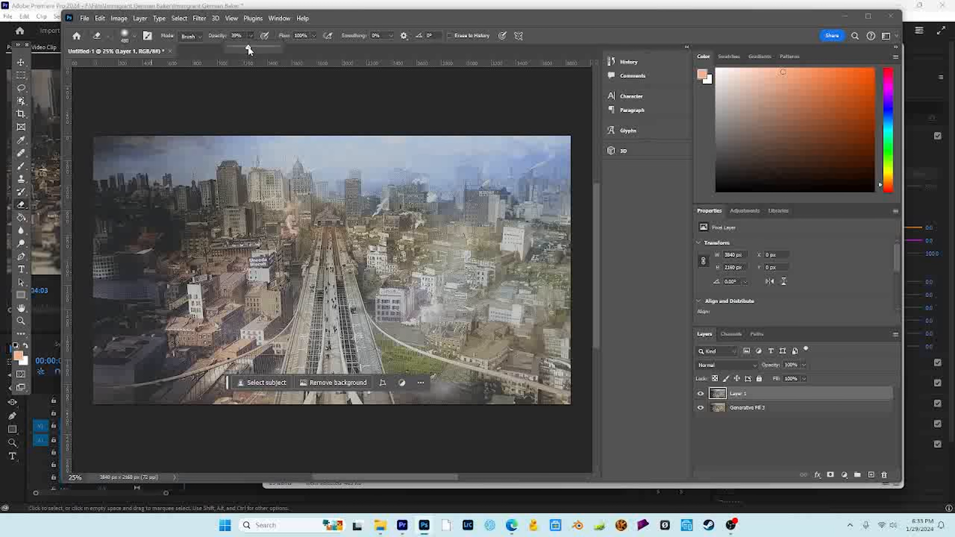
{"action": "left_click", "coordinate": [138, 37]}
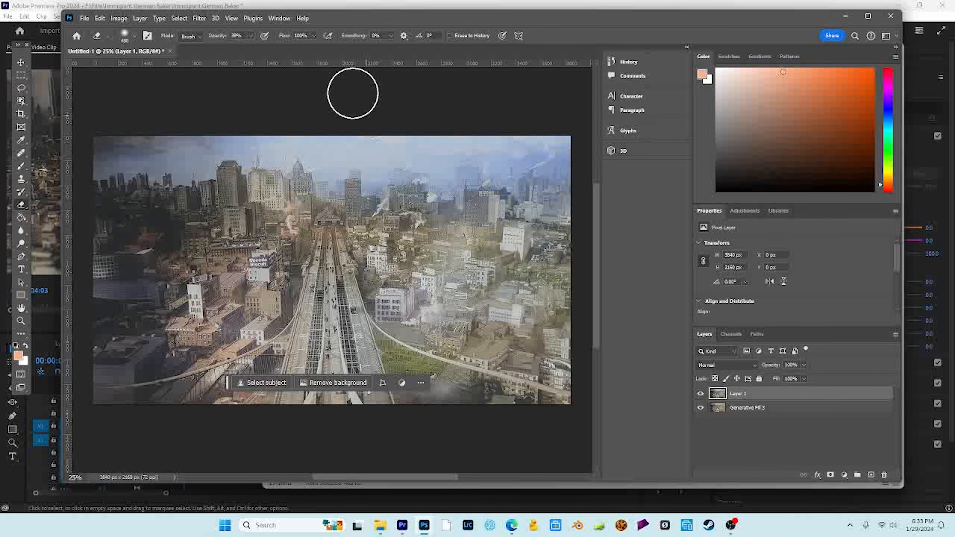
{"action": "left_click", "coordinate": [251, 36]}
{"action": "left_click_drag", "start_coordinate": [244, 47], "coordinate": [247, 47]}
{"action": "mouse_move", "coordinate": [389, 324]}
{"action": "left_mouse_down"}
{"action": "mouse_move", "coordinate": [433, 366]}
{"action": "mouse_move", "coordinate": [411, 358]}
{"action": "mouse_move", "coordinate": [397, 341]}
{"action": "mouse_move", "coordinate": [501, 399]}
{"action": "mouse_move", "coordinate": [550, 334]}
{"action": "mouse_move", "coordinate": [520, 298]}
{"action": "mouse_move", "coordinate": [522, 323]}
{"action": "mouse_move", "coordinate": [502, 305]}
{"action": "mouse_move", "coordinate": [612, 311]}
{"action": "left_mouse_up"}
{"action": "mouse_move", "coordinate": [488, 282]}
{"action": "left_mouse_down"}
{"action": "mouse_move", "coordinate": [567, 300]}
{"action": "mouse_move", "coordinate": [506, 276]}
{"action": "mouse_move", "coordinate": [535, 253]}
{"action": "left_mouse_up"}
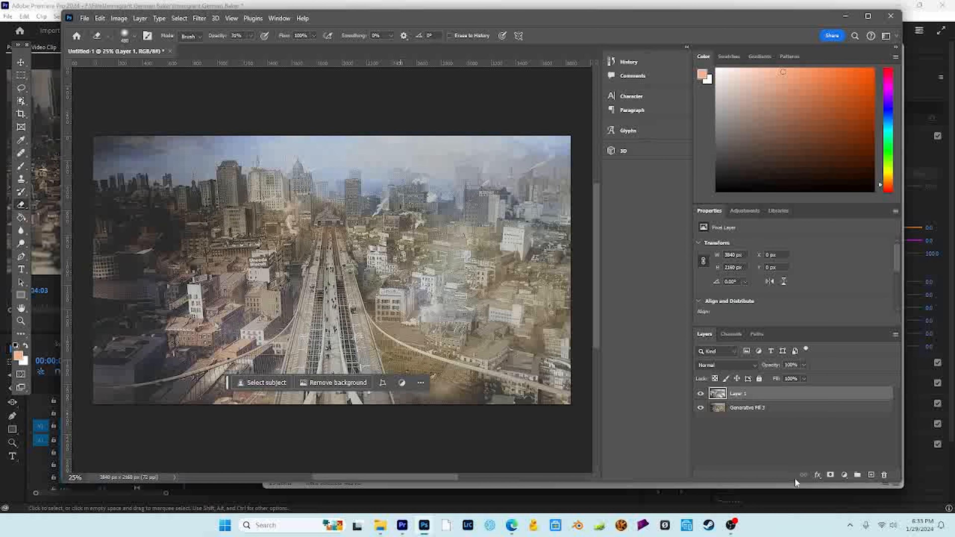
- Toggle Layer 1's visibility repeatedly to check the partly erased colors against the sepia layer
{"action": "left_click", "coordinate": [701, 394]}
{"action": "left_click", "coordinate": [700, 394]}
{"action": "left_click", "coordinate": [700, 394]}
{"action": "left_click", "coordinate": [701, 394]}
{"action": "left_click", "coordinate": [701, 394]}
{"action": "left_click", "coordinate": [700, 394]}
- Merge the colorized layer with the sepia layer below it
{"action": "left_click", "coordinate": [774, 409], "text": "shift"}
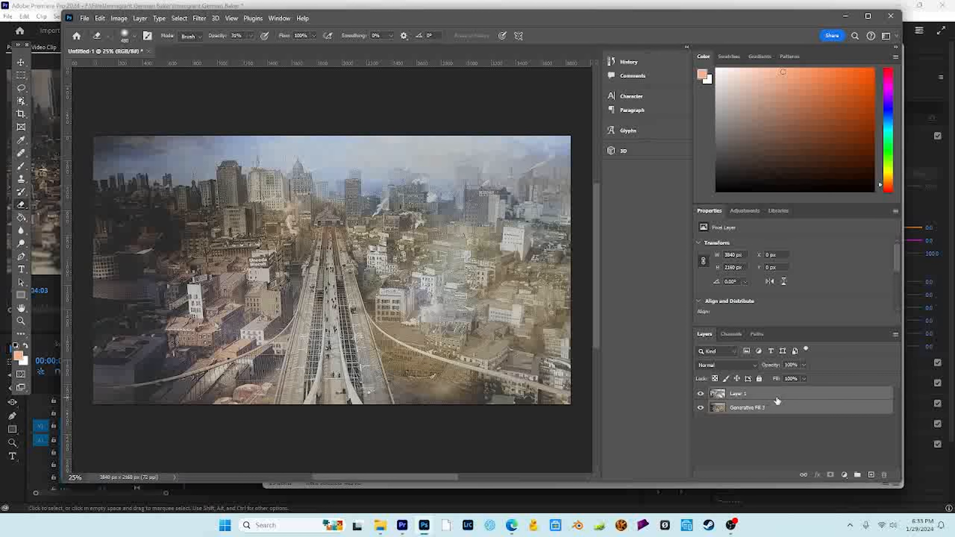
{"action": "right_click", "coordinate": [761, 396]}
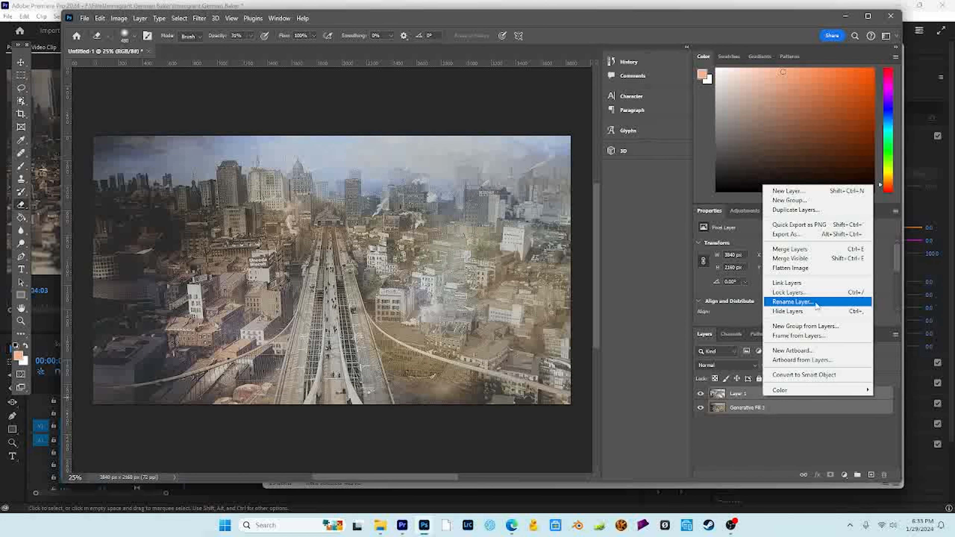
{"action": "left_click", "coordinate": [806, 251]}
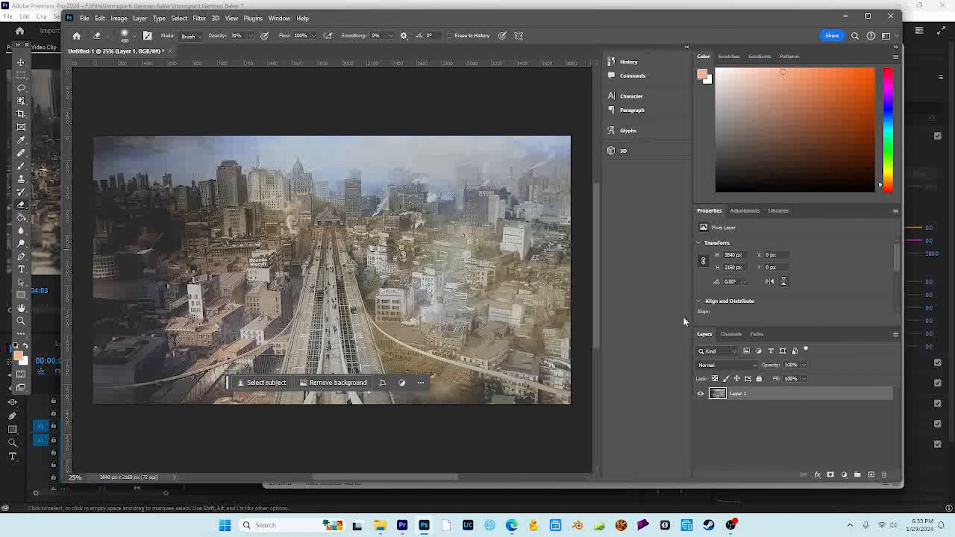
- Rename the merged layer as Starting Point and select it
{"action": "double_click", "coordinate": [747, 397]}
{"action": "key", "text": "BackSpace"}
{"action": "left_click", "coordinate": [759, 445]}
{"action": "left_click", "coordinate": [778, 393]}
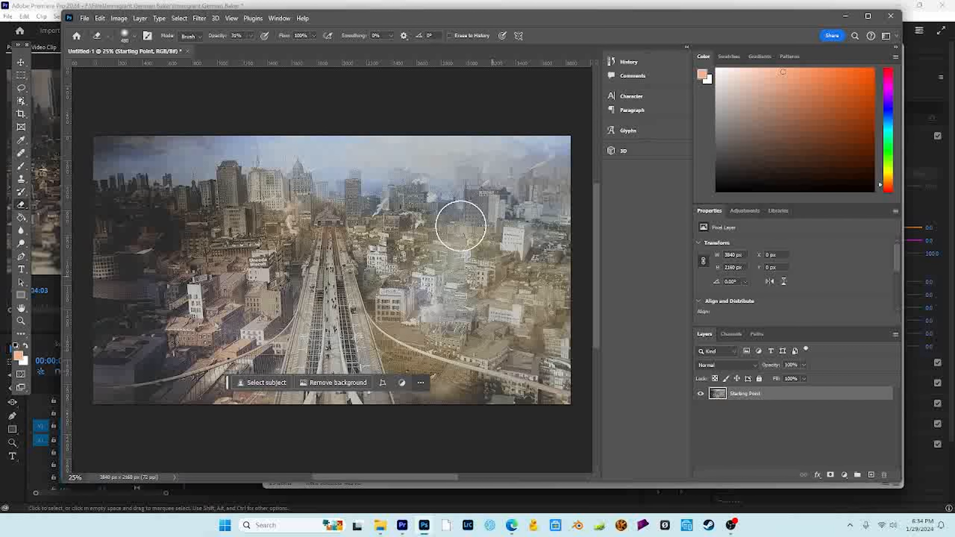
- Turn on the Depth Blur neural filter for the Starting Point layer
{"action": "left_click", "coordinate": [20, 62]}
{"action": "left_click", "coordinate": [195, 130]}
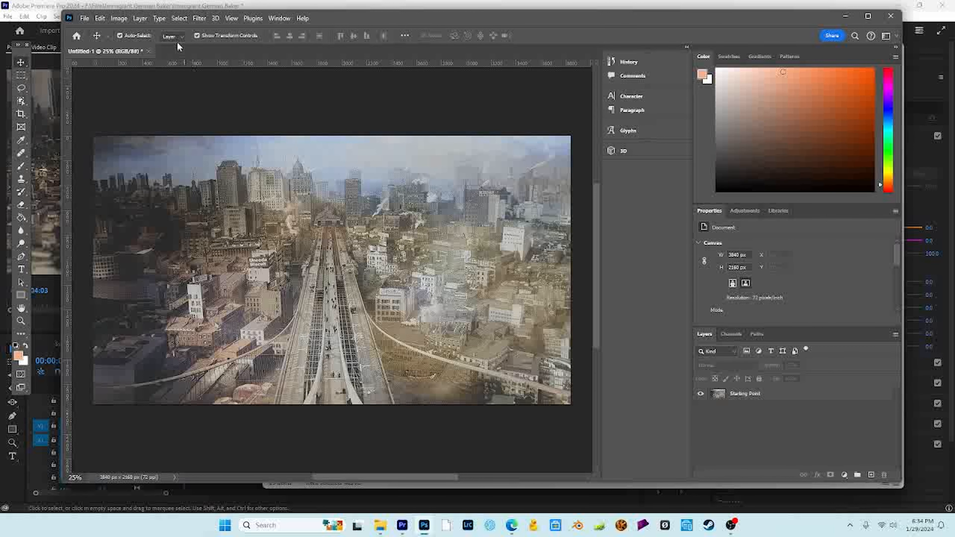
{"action": "left_click", "coordinate": [395, 246]}
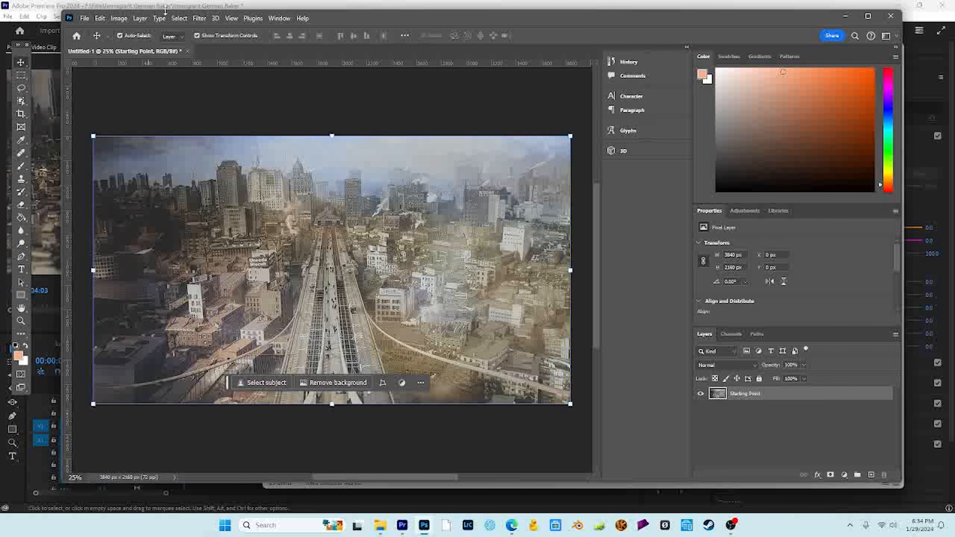
{"action": "left_click", "coordinate": [199, 18]}
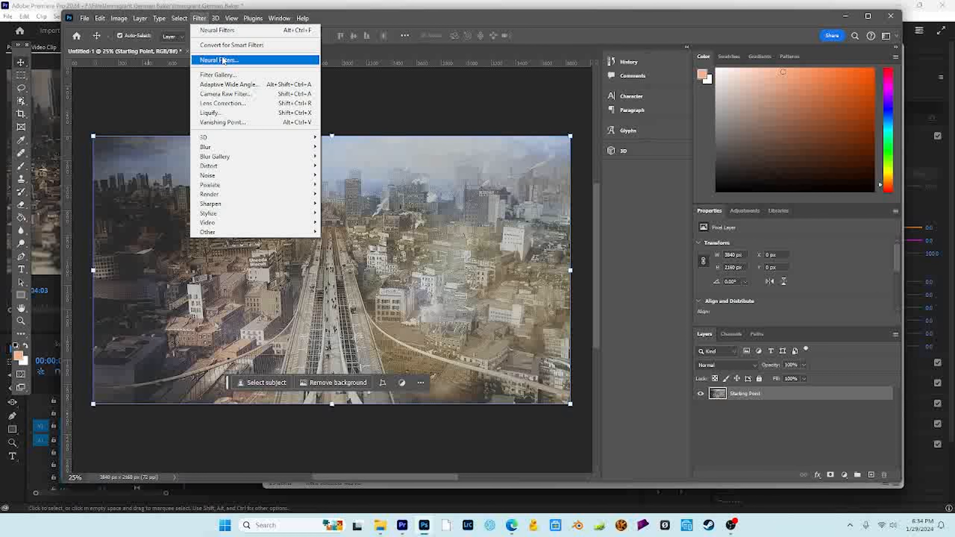
{"action": "left_click", "coordinate": [245, 60]}
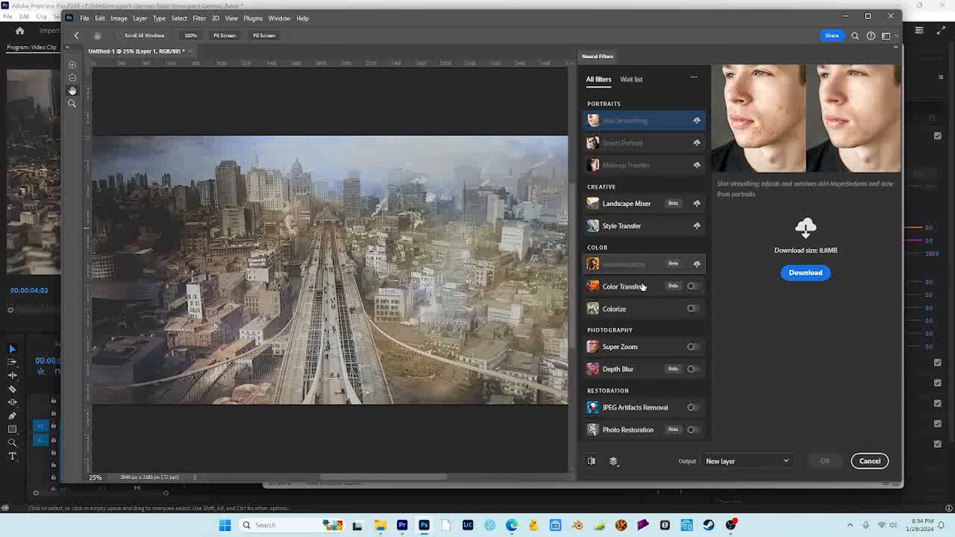
{"action": "left_click", "coordinate": [623, 376]}
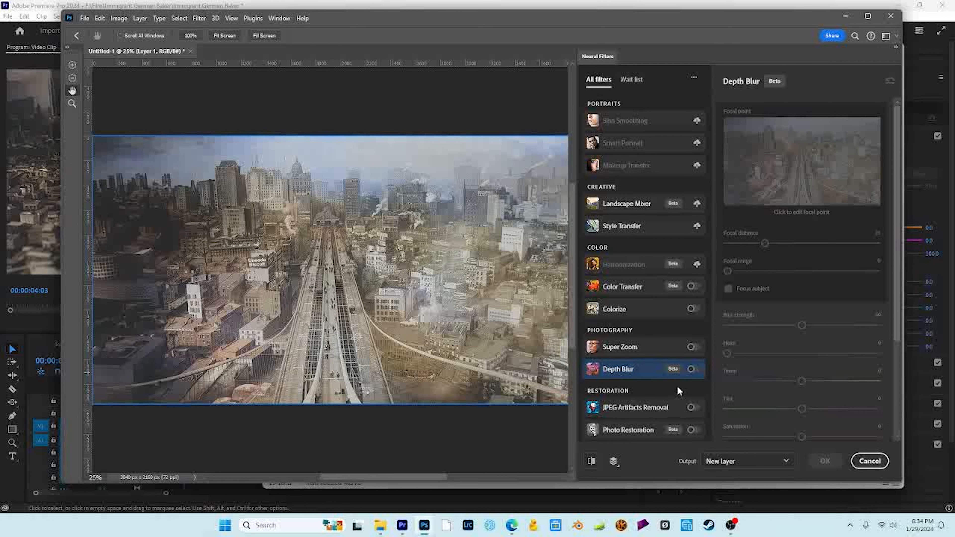
{"action": "left_click", "coordinate": [692, 369]}
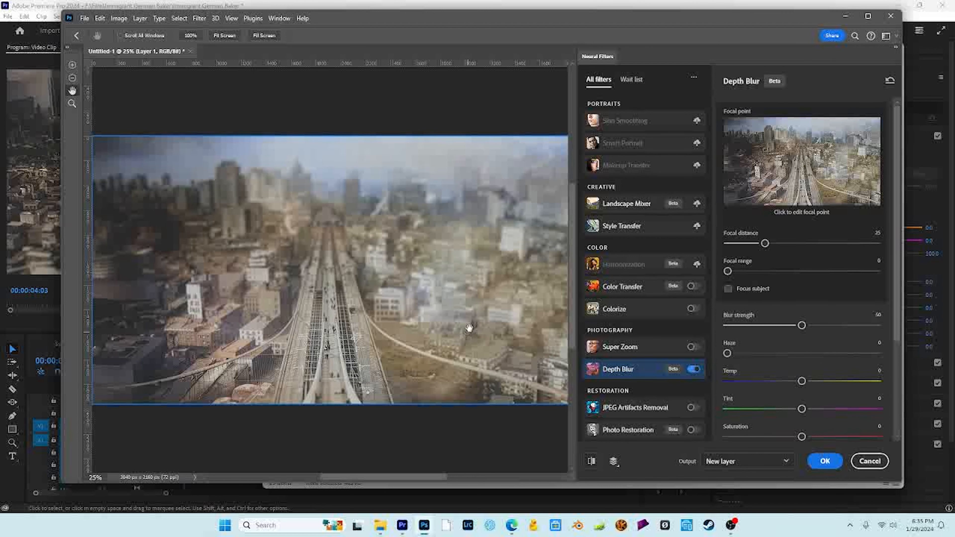
- Preview the Depth Blur result as a depth map only, then restore the normal blurred output
{"action": "scroll", "coordinate": [863, 364], "scroll_direction": "down", "scroll_amount": 3}
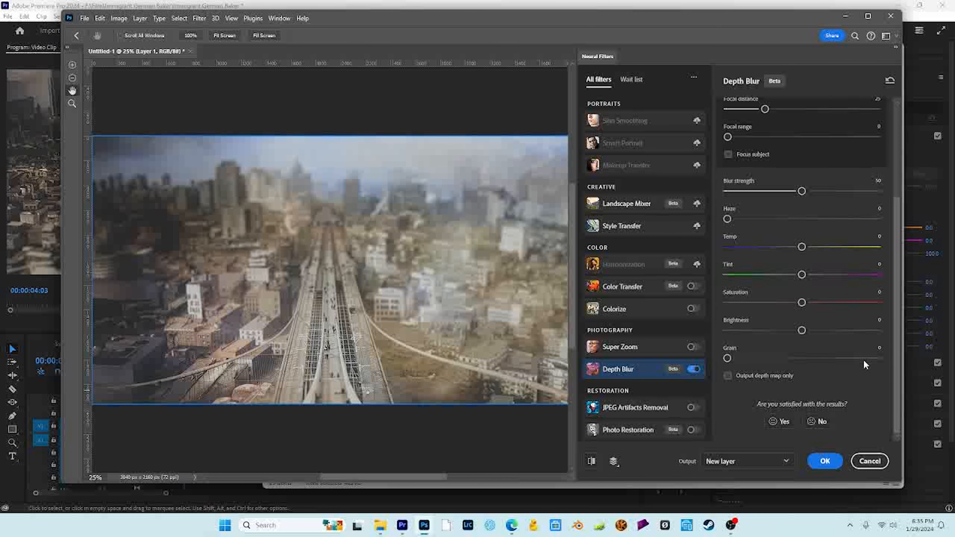
{"action": "left_click", "coordinate": [728, 375]}
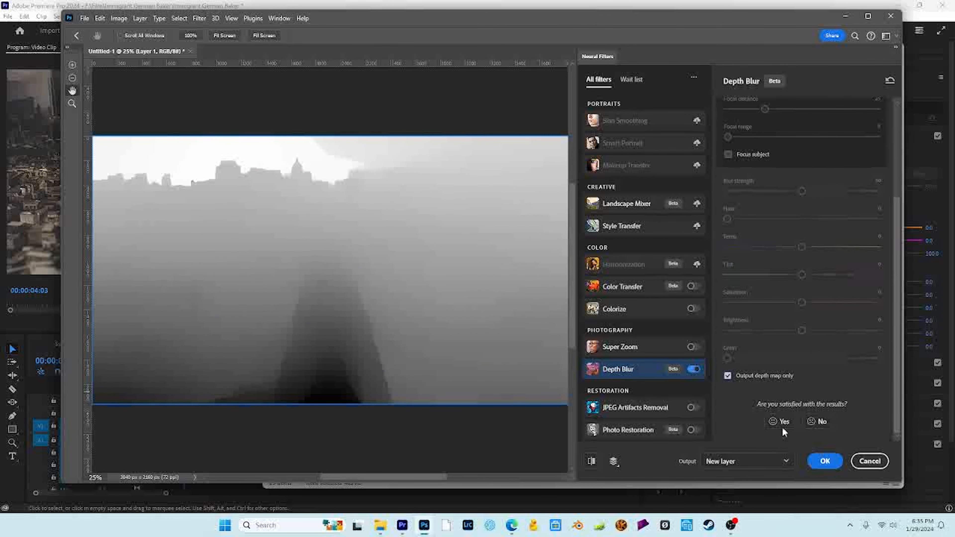
{"action": "left_click", "coordinate": [731, 374]}
{"action": "scroll", "coordinate": [819, 397], "scroll_direction": "up", "scroll_amount": 3}
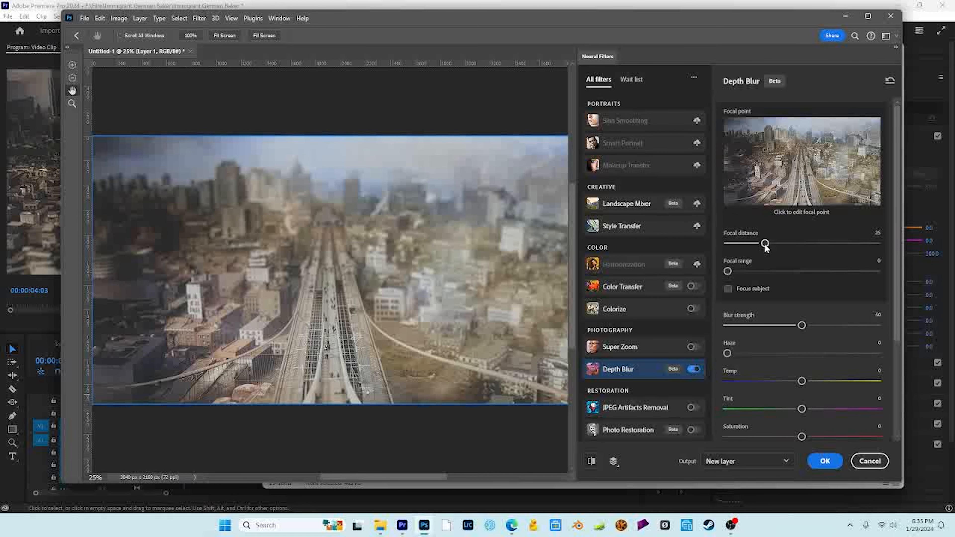
- Set the Depth Blur focal distance to 77 and apply the filter as a new layer
{"action": "left_click_drag", "start_coordinate": [768, 245], "coordinate": [879, 247]}
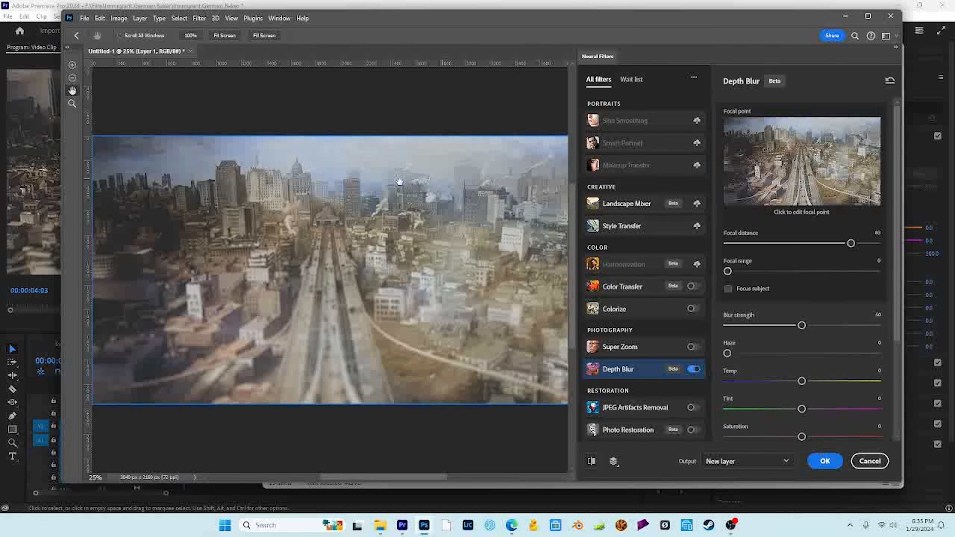
{"action": "left_click_drag", "start_coordinate": [856, 244], "coordinate": [859, 244]}
{"action": "left_click_drag", "start_coordinate": [860, 243], "coordinate": [842, 244]}
{"action": "left_click", "coordinate": [872, 232]}
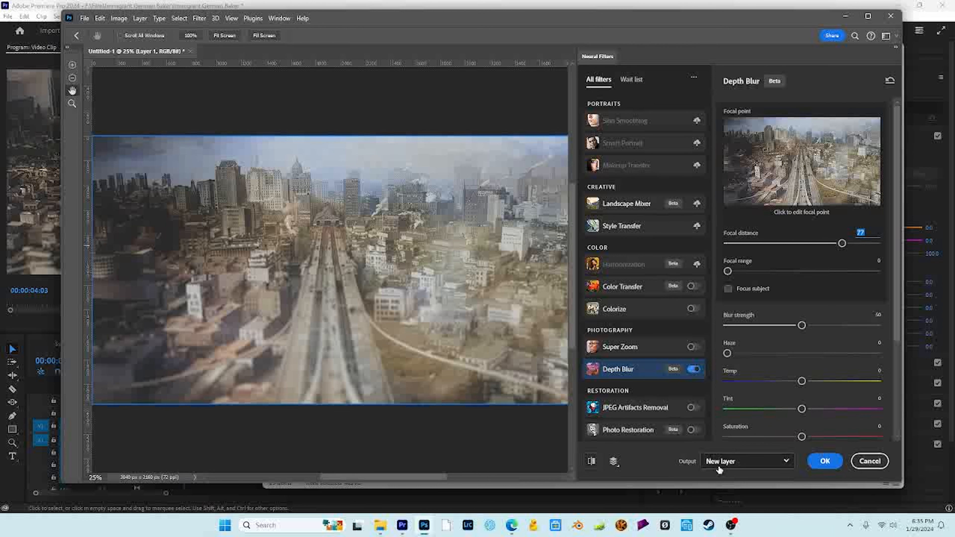
{"action": "left_click", "coordinate": [841, 465]}
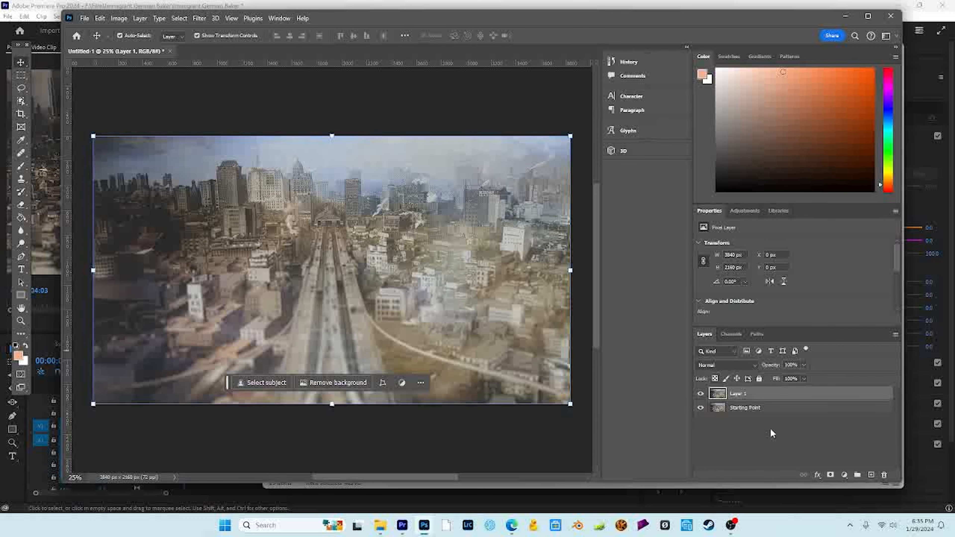
- Hide Layer 1 and select the Starting Point layer
{"action": "left_click", "coordinate": [770, 429]}
{"action": "left_click", "coordinate": [791, 392]}
{"action": "left_click", "coordinate": [701, 395]}
{"action": "left_click", "coordinate": [739, 409]}
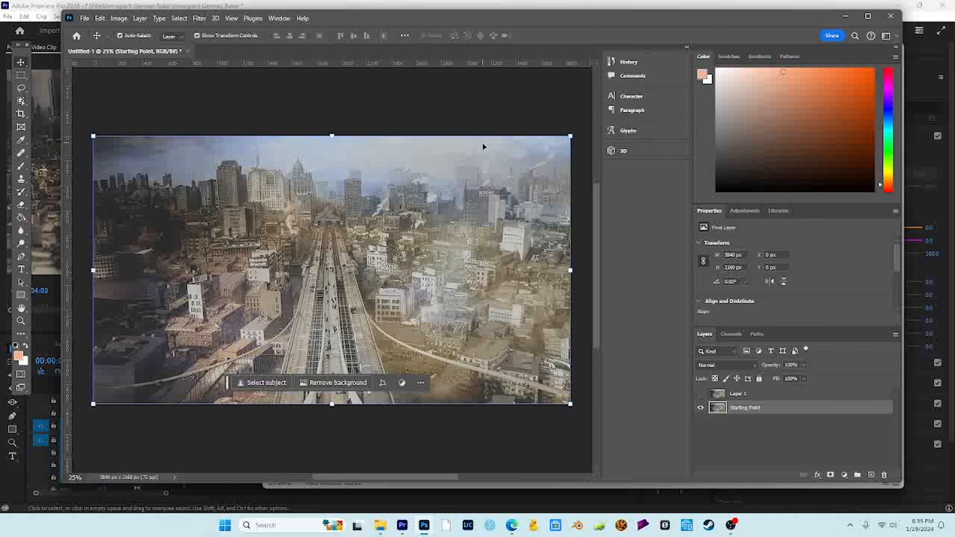
- Apply Depth Blur to Starting Point with a focal distance of 74, output to a new layer
{"action": "left_click", "coordinate": [199, 18]}
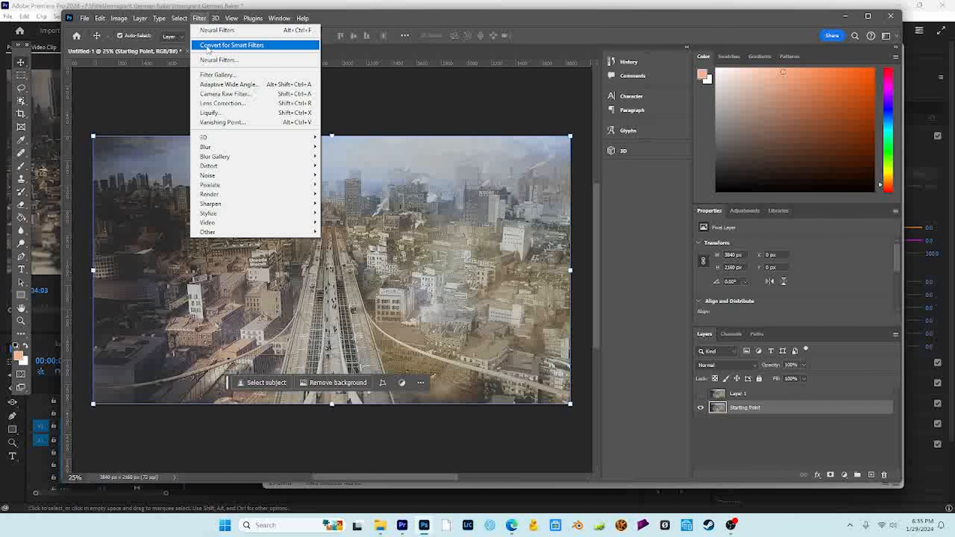
{"action": "left_click", "coordinate": [218, 60]}
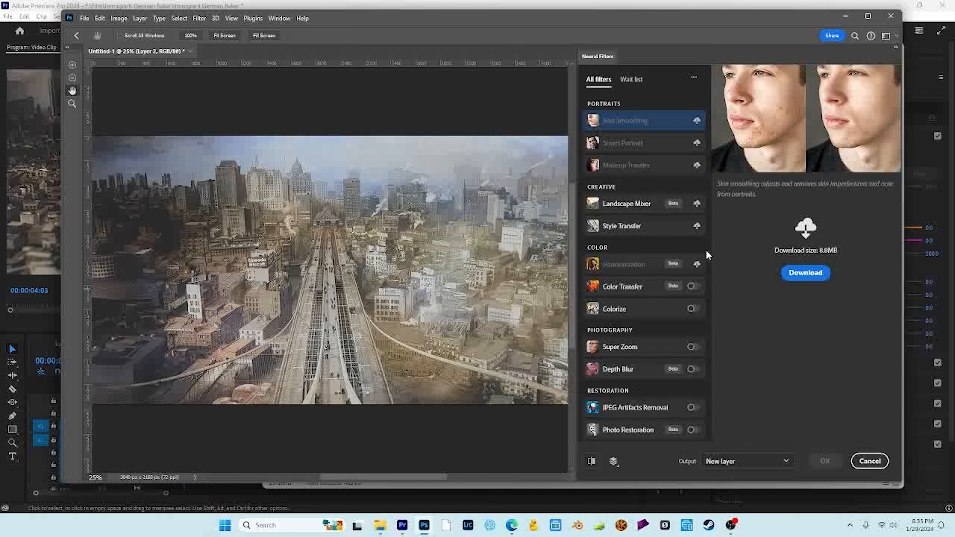
{"action": "left_click", "coordinate": [658, 369]}
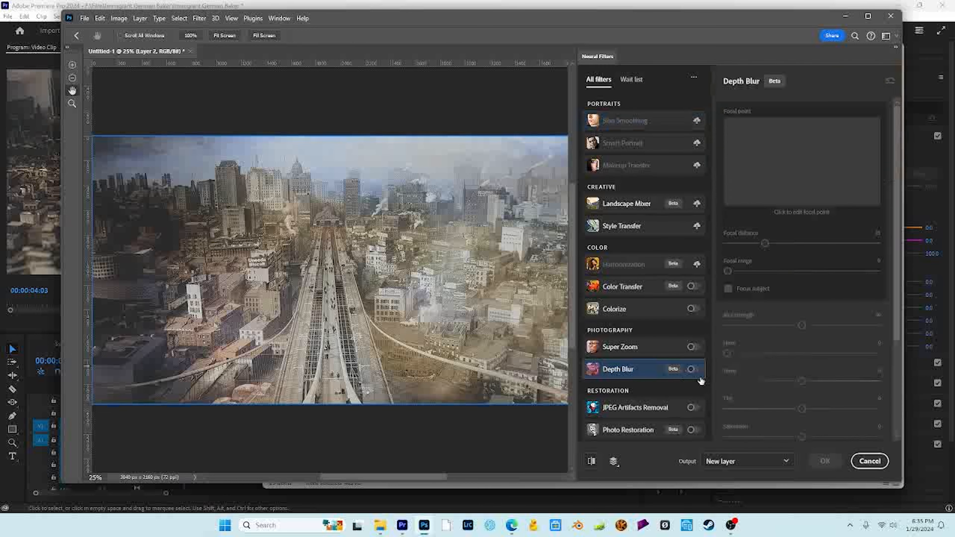
{"action": "left_click", "coordinate": [691, 370]}
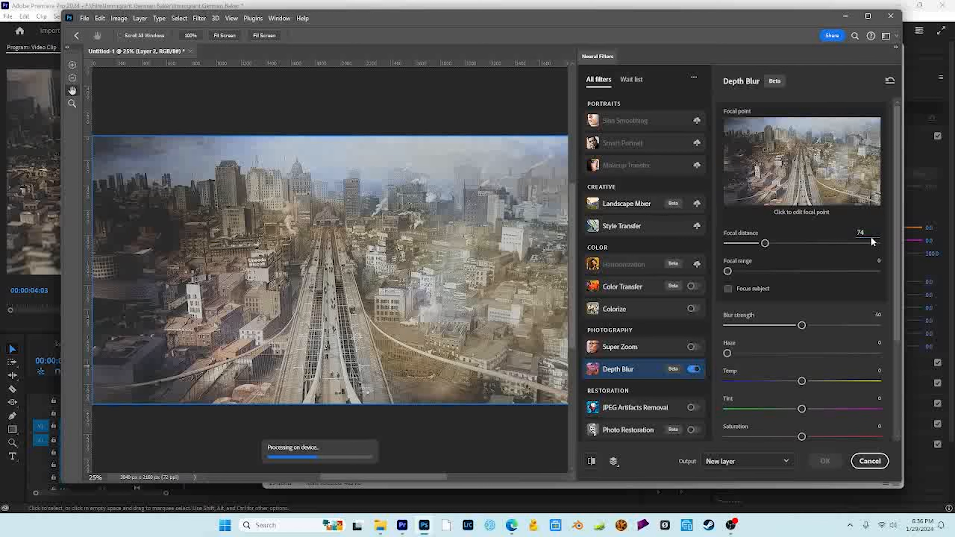
{"action": "left_click", "coordinate": [841, 296]}
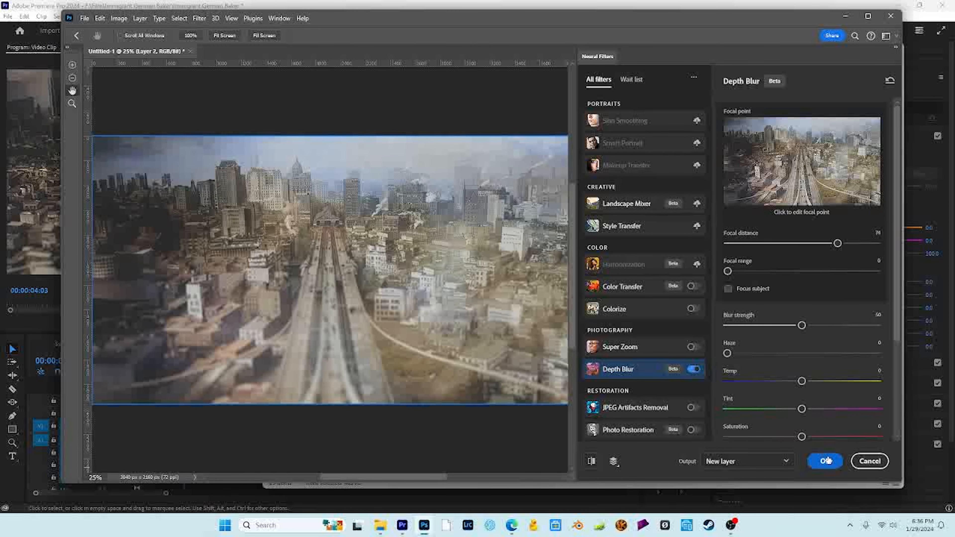
{"action": "left_click", "coordinate": [837, 460]}
- Hide Layer 2 and apply Depth Blur to Starting Point with a focal distance of 71, output to a new layer
{"action": "left_click", "coordinate": [701, 407]}
{"action": "left_click", "coordinate": [751, 424]}
{"action": "left_click", "coordinate": [199, 18]}
{"action": "left_click", "coordinate": [216, 60]}
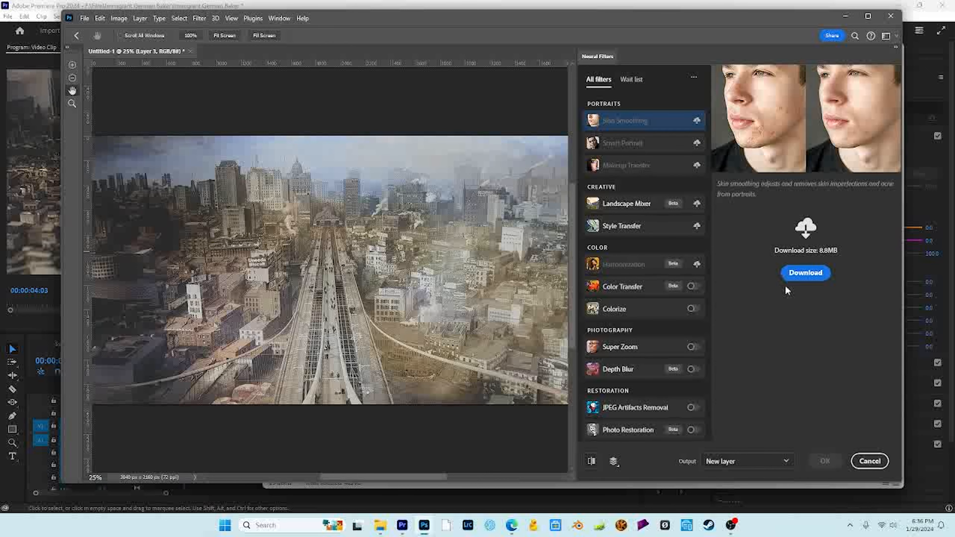
{"action": "left_click", "coordinate": [655, 369]}
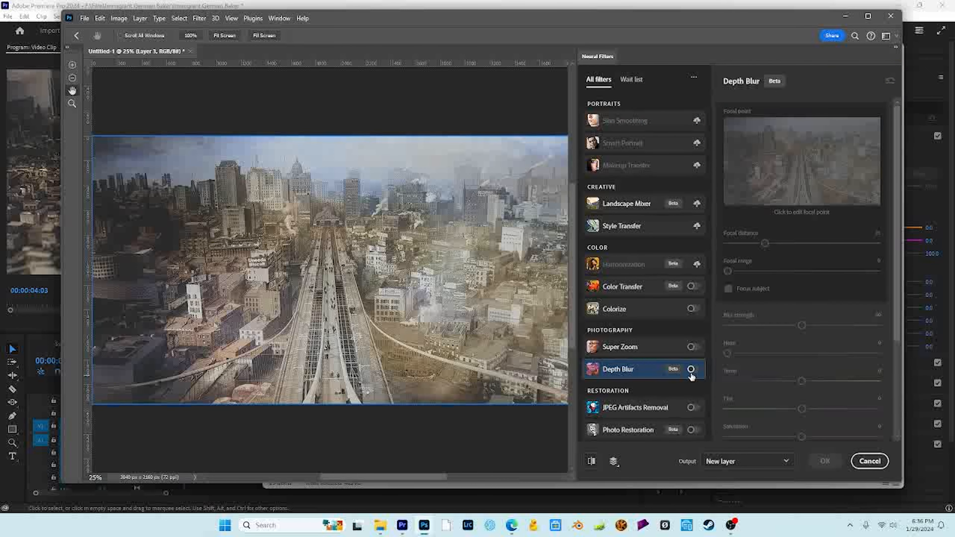
{"action": "left_click", "coordinate": [690, 369]}
{"action": "left_click", "coordinate": [878, 237]}
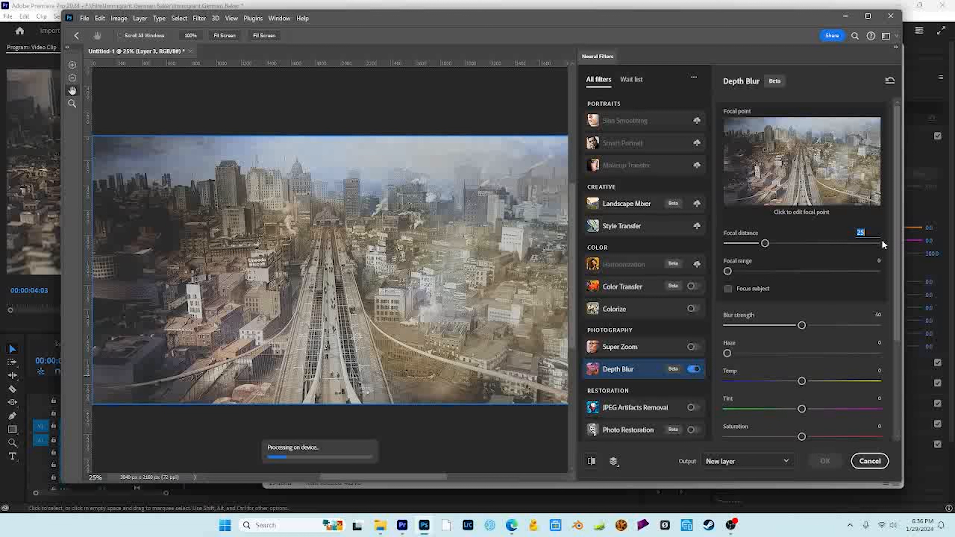
{"action": "type", "text": "71"}
{"action": "key", "text": "Return"}
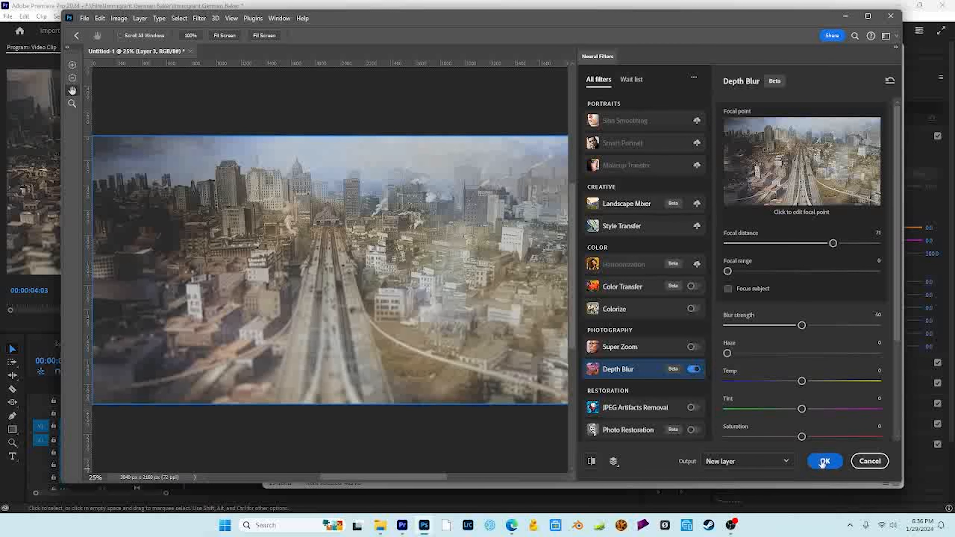
{"action": "left_click", "coordinate": [825, 462]}
- Hide Layer 3 and apply Depth Blur to Starting Point with a focal distance of 68, output to a new layer
{"action": "left_click", "coordinate": [699, 421]}
{"action": "left_click", "coordinate": [734, 440]}
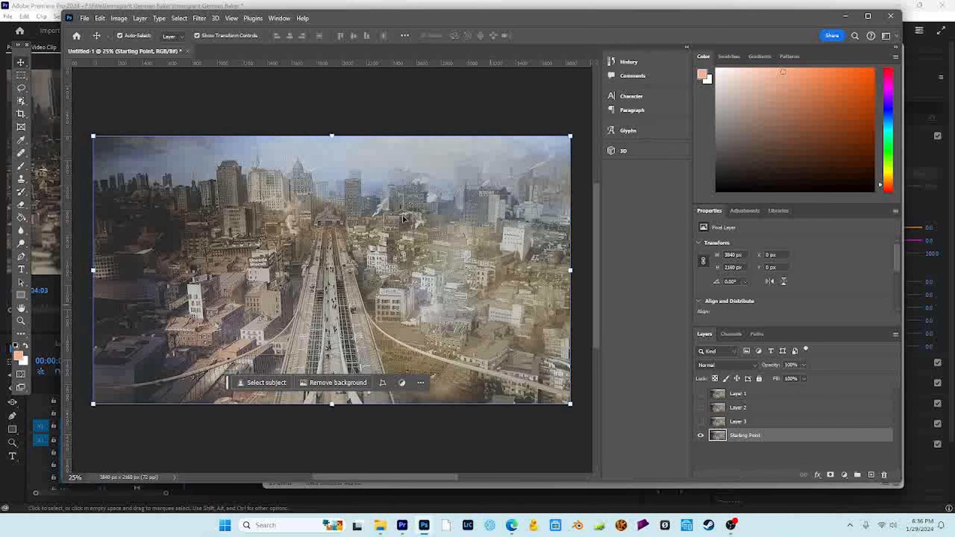
{"action": "left_click", "coordinate": [199, 18]}
{"action": "left_click", "coordinate": [211, 60]}
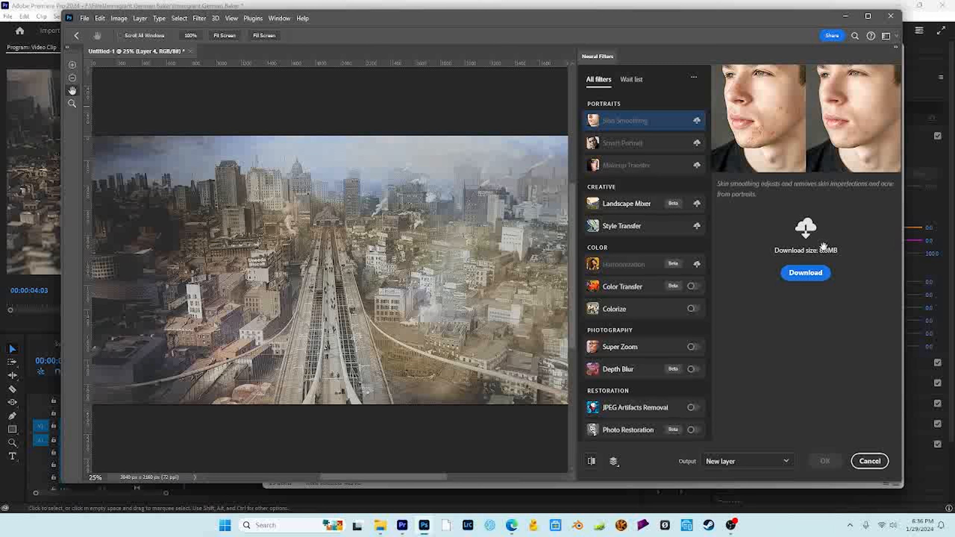
{"action": "left_click", "coordinate": [635, 369]}
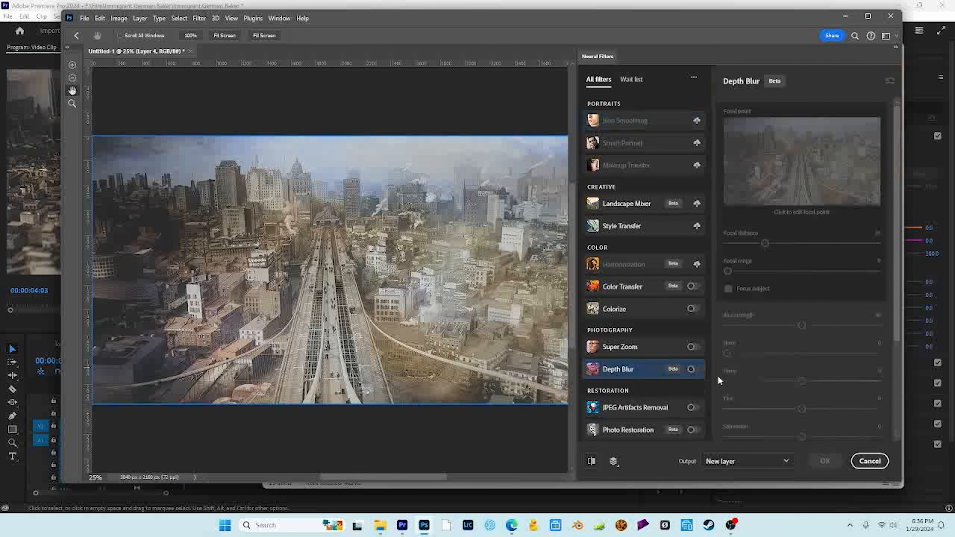
{"action": "left_click", "coordinate": [691, 369]}
{"action": "left_click", "coordinate": [877, 234]}
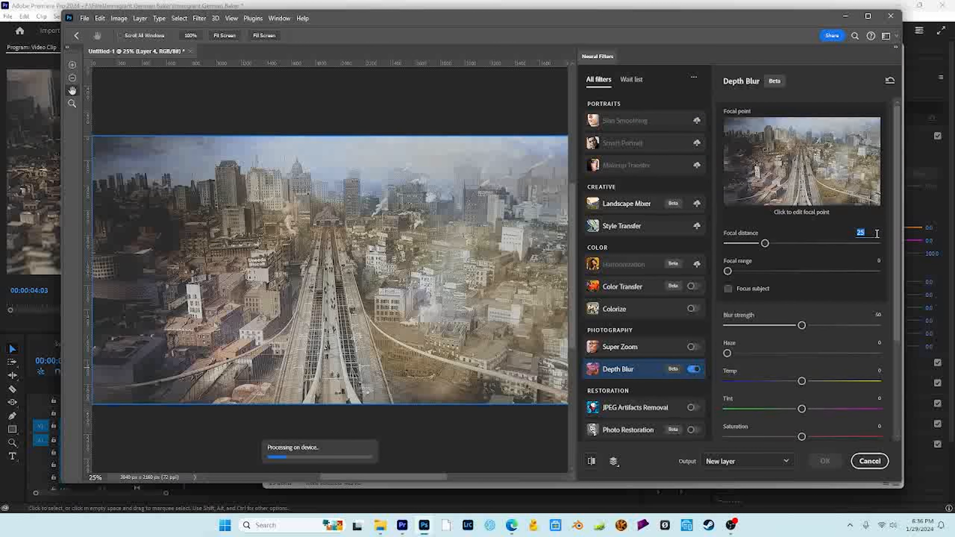
{"action": "type", "text": "68"}
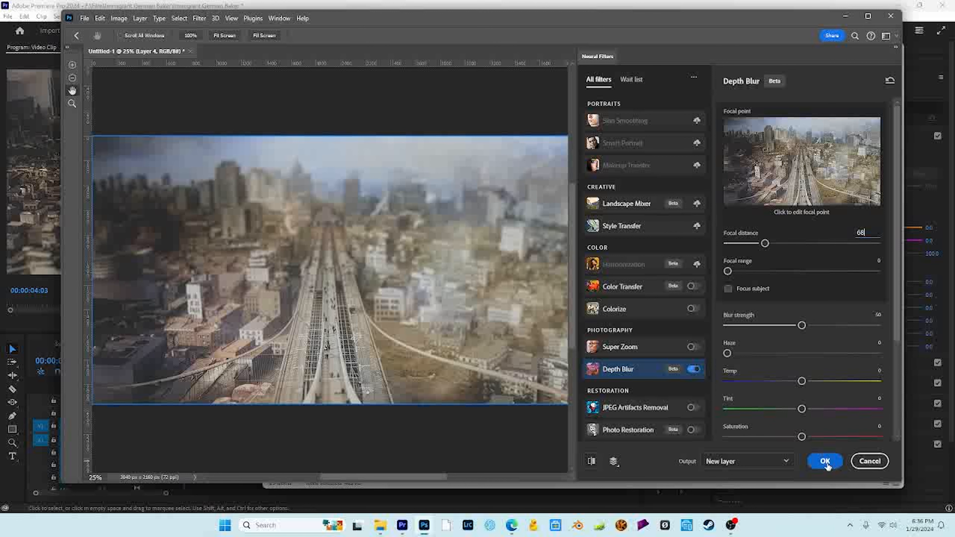
{"action": "key", "text": "Return"}
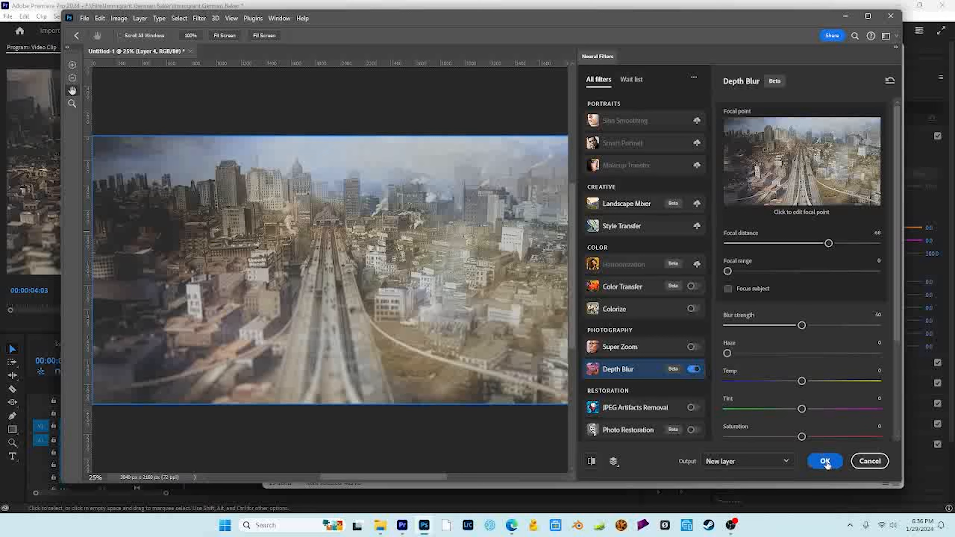
{"action": "left_click", "coordinate": [823, 463]}
- Hide Layer 4 and apply Depth Blur to Starting Point with a focal distance of 65, output to a new layer
{"action": "left_click", "coordinate": [700, 435]}
{"action": "left_click", "coordinate": [726, 452]}
{"action": "left_click", "coordinate": [199, 18]}
{"action": "left_click", "coordinate": [210, 59]}
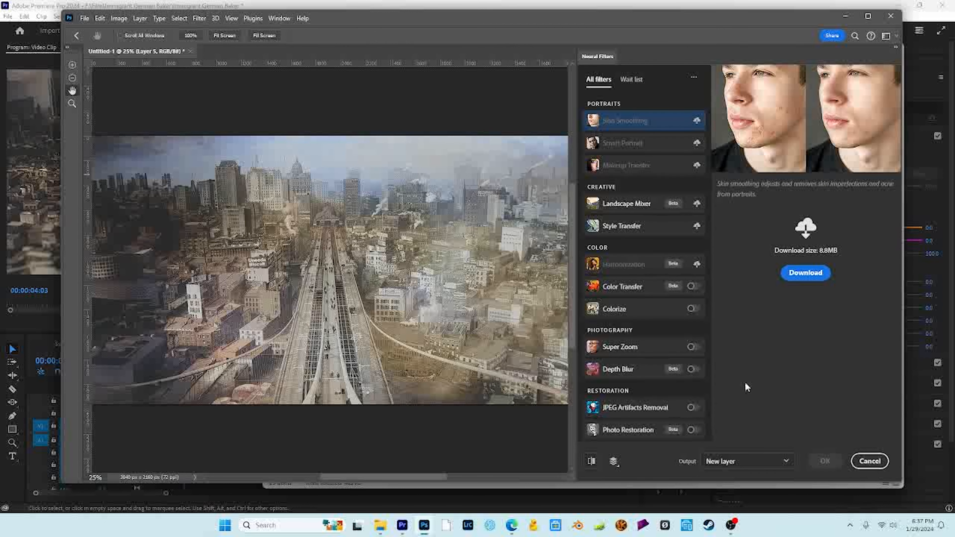
{"action": "left_click", "coordinate": [620, 369]}
{"action": "left_click", "coordinate": [693, 368]}
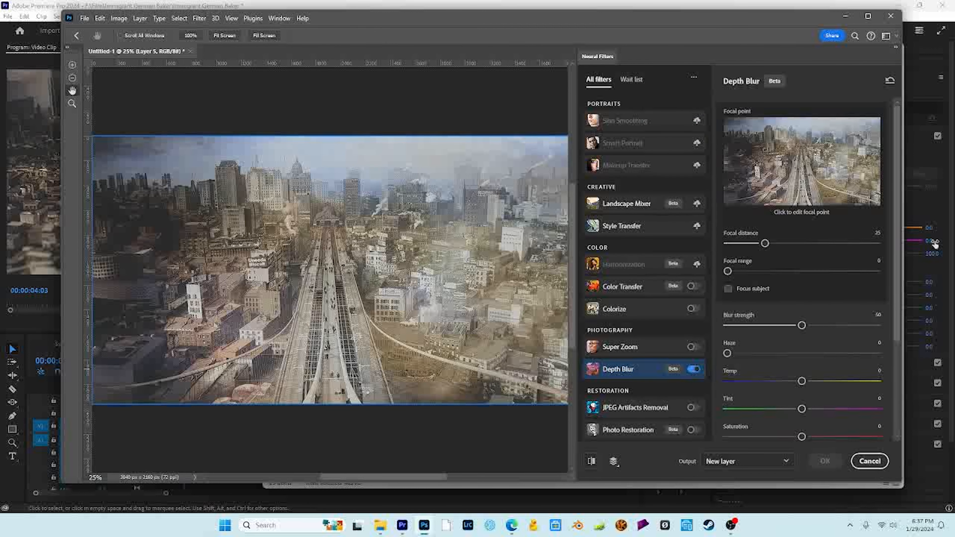
{"action": "left_click", "coordinate": [880, 237]}
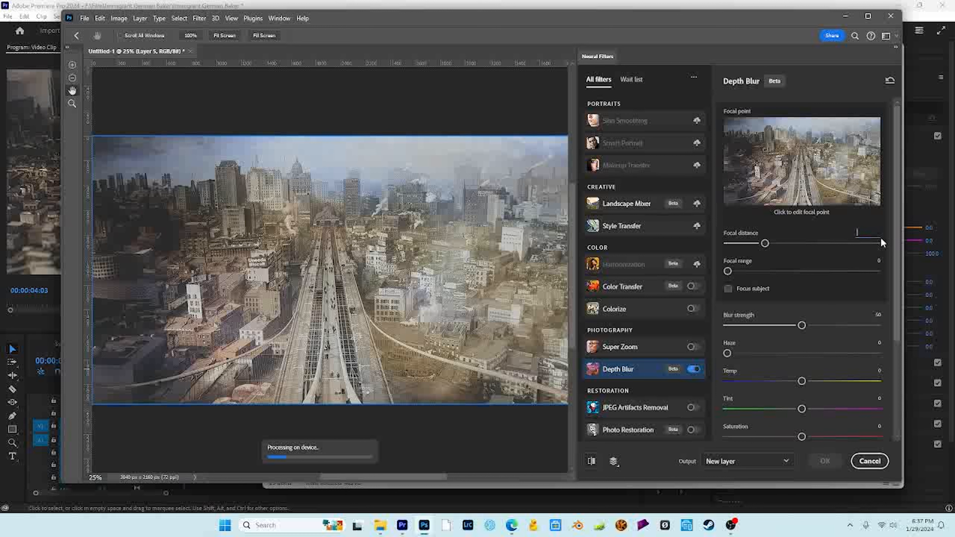
{"action": "type", "text": "65"}
{"action": "key", "text": "Return"}
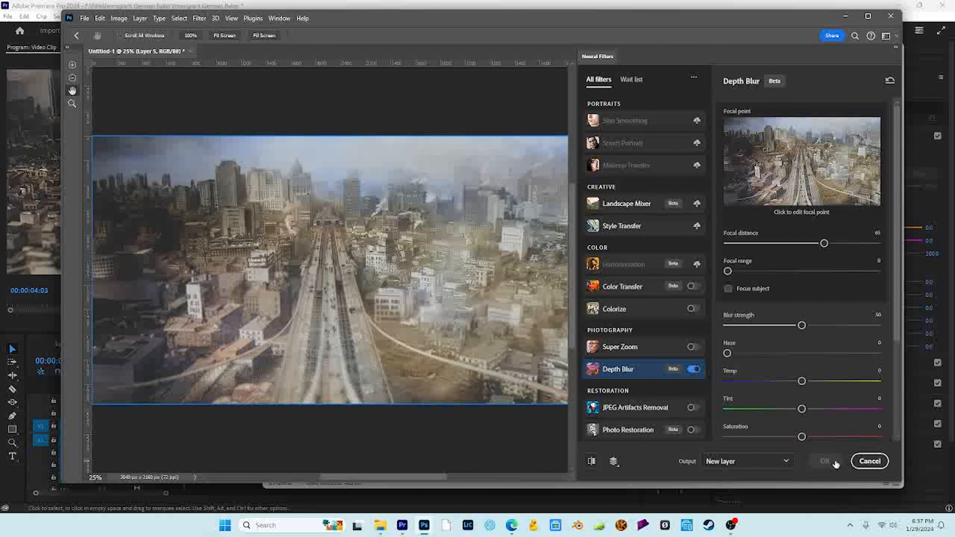
{"action": "left_click", "coordinate": [824, 460]}
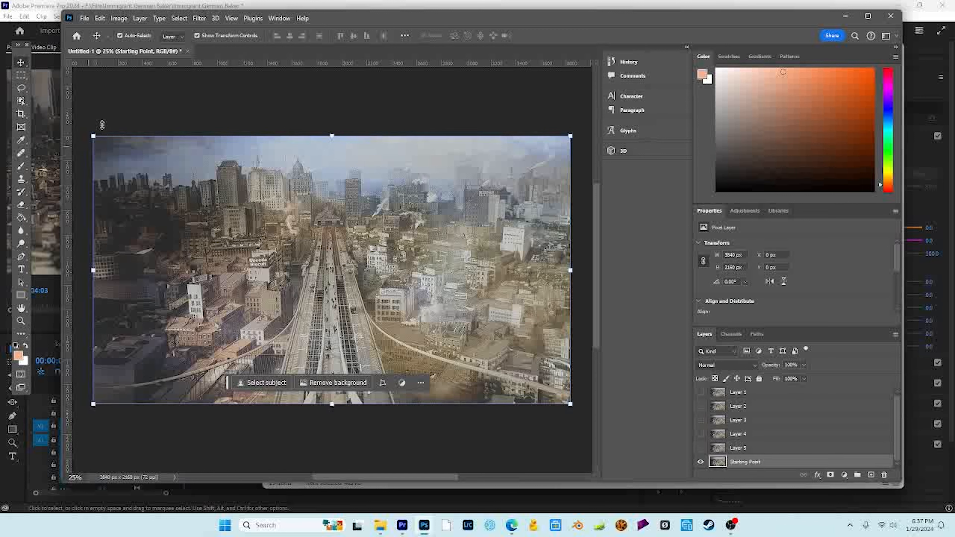
- Apply Depth Blur to Starting Point, output to a new layer
{"action": "left_click", "coordinate": [179, 18]}
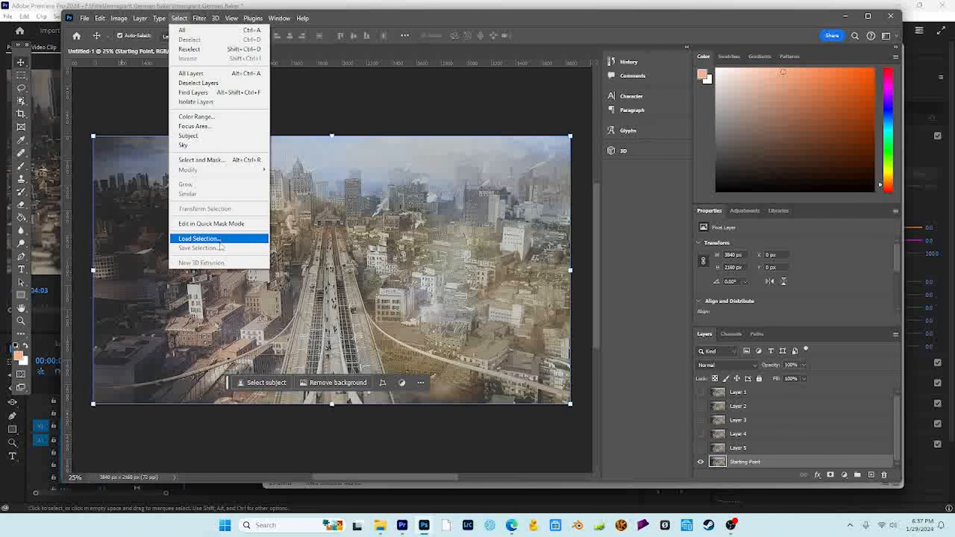
{"action": "left_click", "coordinate": [199, 18]}
{"action": "left_click", "coordinate": [210, 58]}
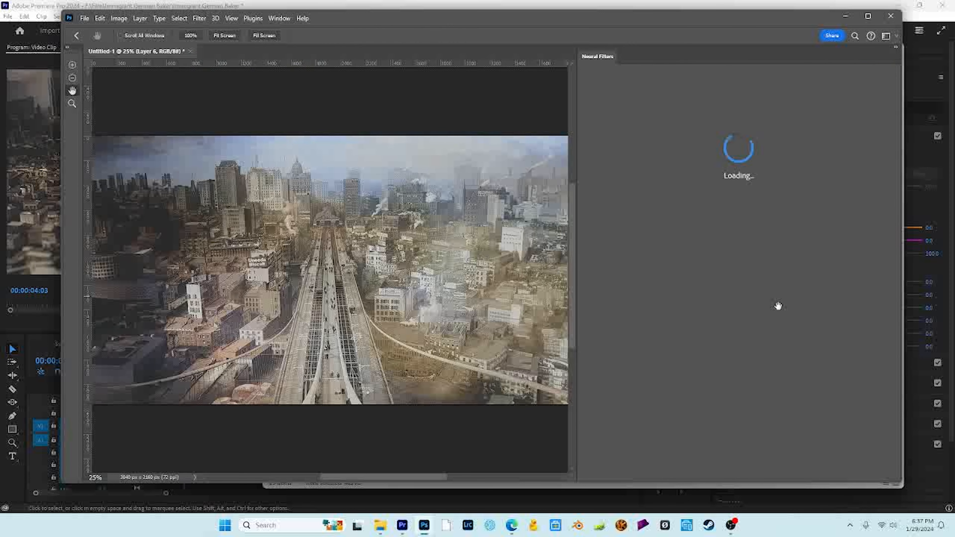
{"action": "left_click", "coordinate": [824, 461]}
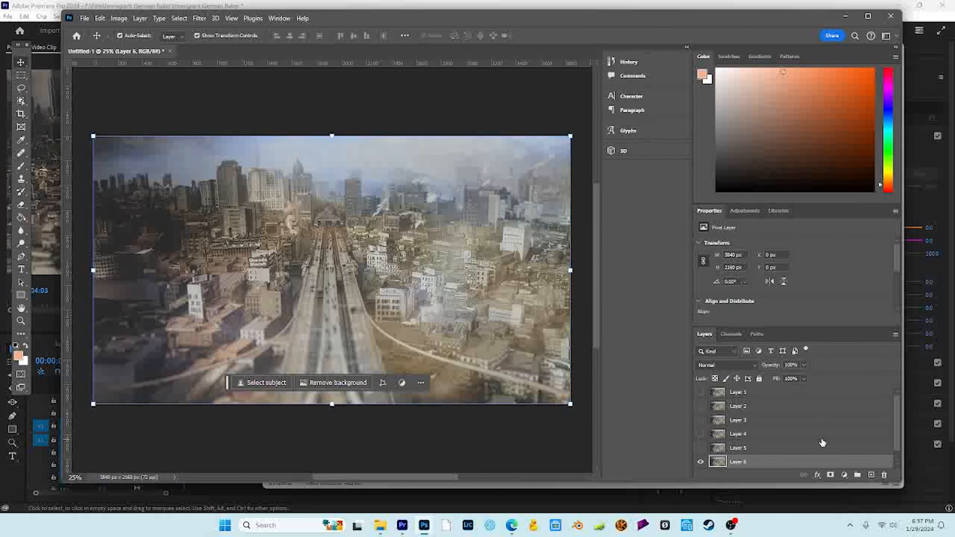
- Hide Layer 6 and apply Depth Blur to Starting Point with a focal distance of 59, output to a new layer
{"action": "key", "text": "ctrl+alt+f"}
{"action": "left_click", "coordinate": [815, 243]}
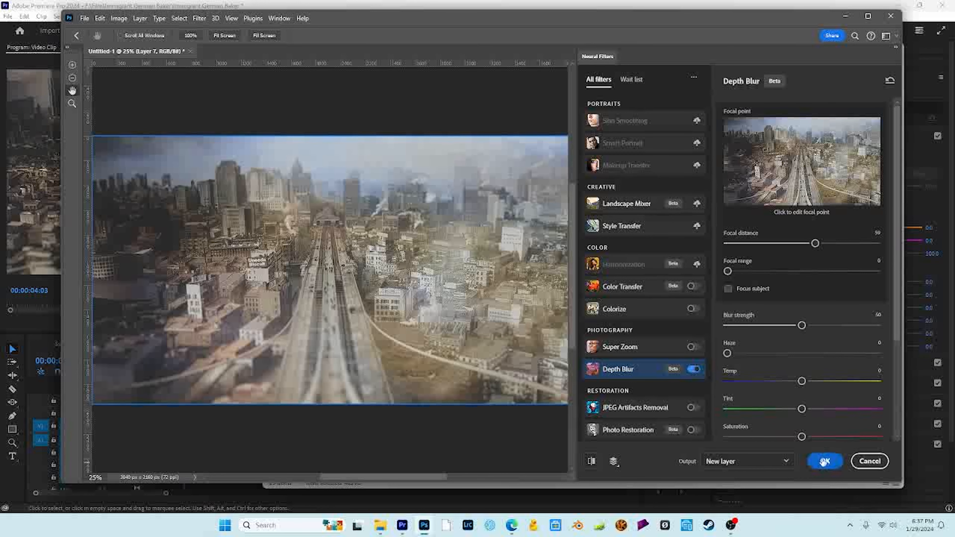
{"action": "left_click", "coordinate": [823, 463]}
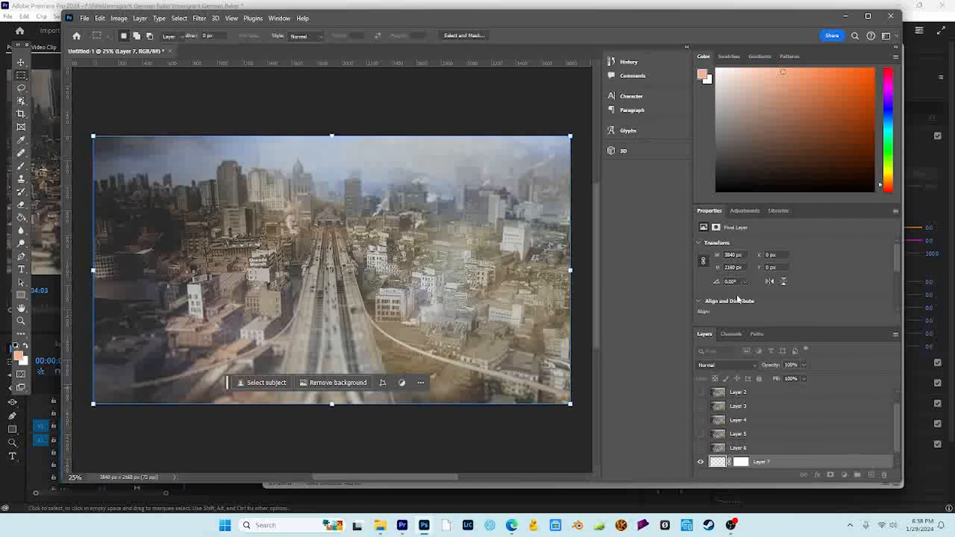
- Hide Layer 7 and apply Depth Blur to Starting Point with a focal distance of 55, output to a new layer
{"action": "left_click", "coordinate": [700, 463]}
{"action": "scroll", "coordinate": [790, 423], "scroll_direction": "down", "scroll_amount": 1}
{"action": "left_click", "coordinate": [747, 464]}
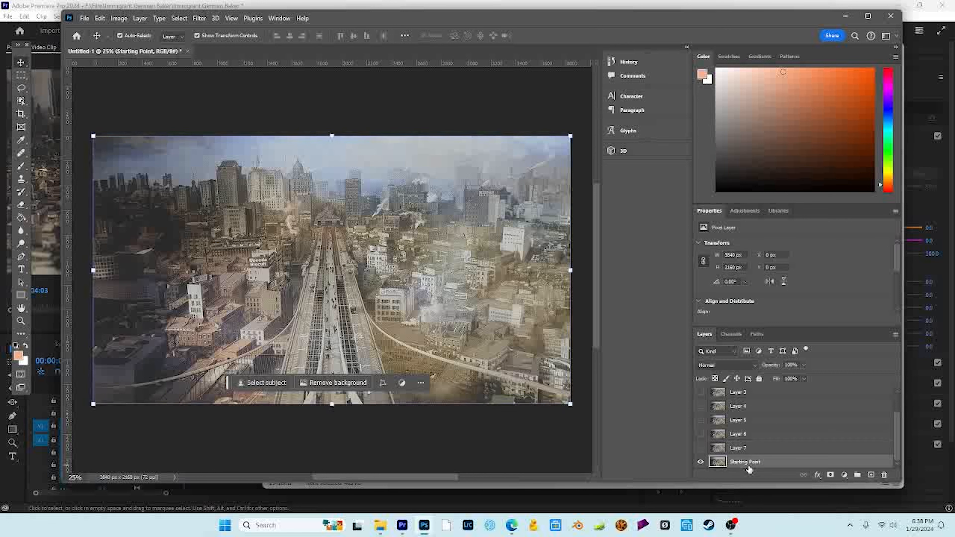
{"action": "left_click", "coordinate": [188, 19]}
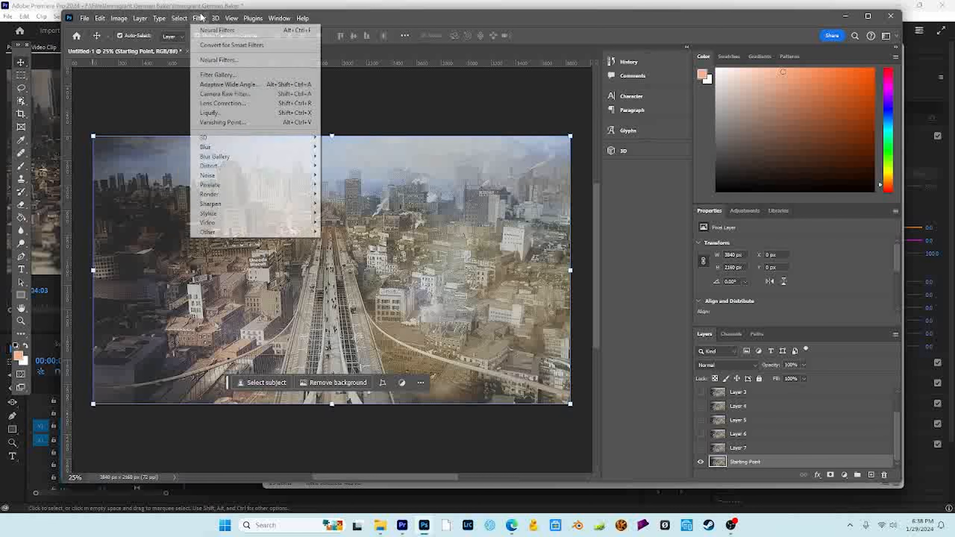
{"action": "left_click", "coordinate": [221, 60]}
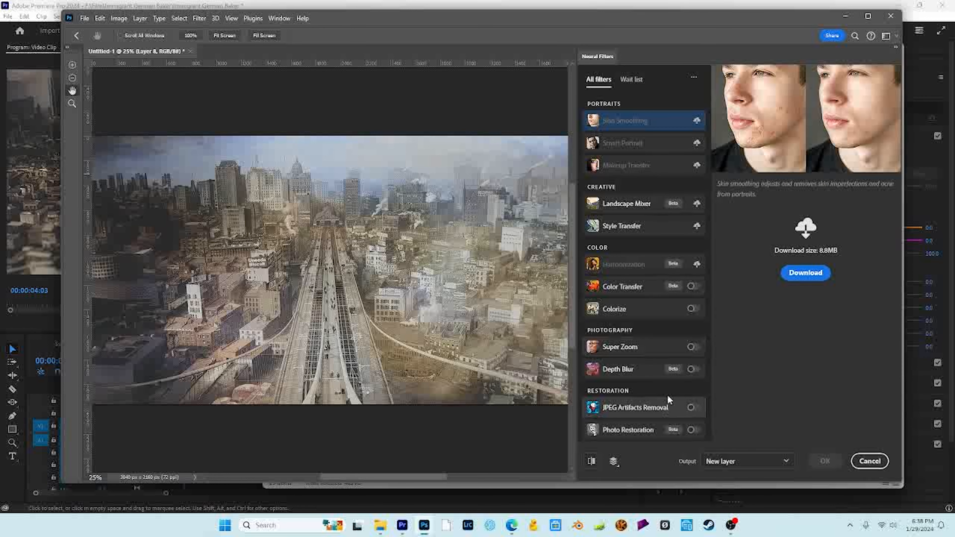
{"action": "left_click", "coordinate": [647, 370]}
{"action": "left_click", "coordinate": [692, 371]}
{"action": "left_click", "coordinate": [862, 234]}
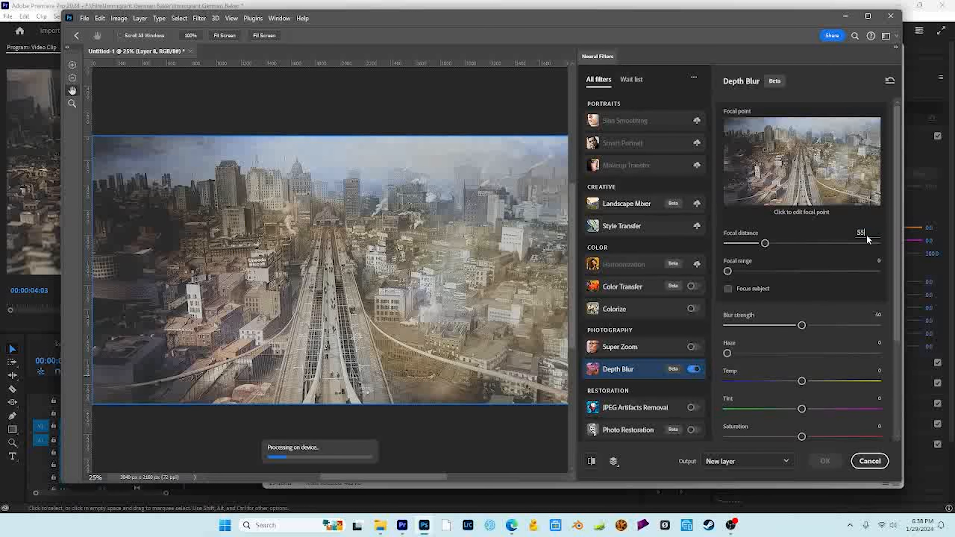
{"action": "type", "text": "55"}
{"action": "key", "text": "Return"}
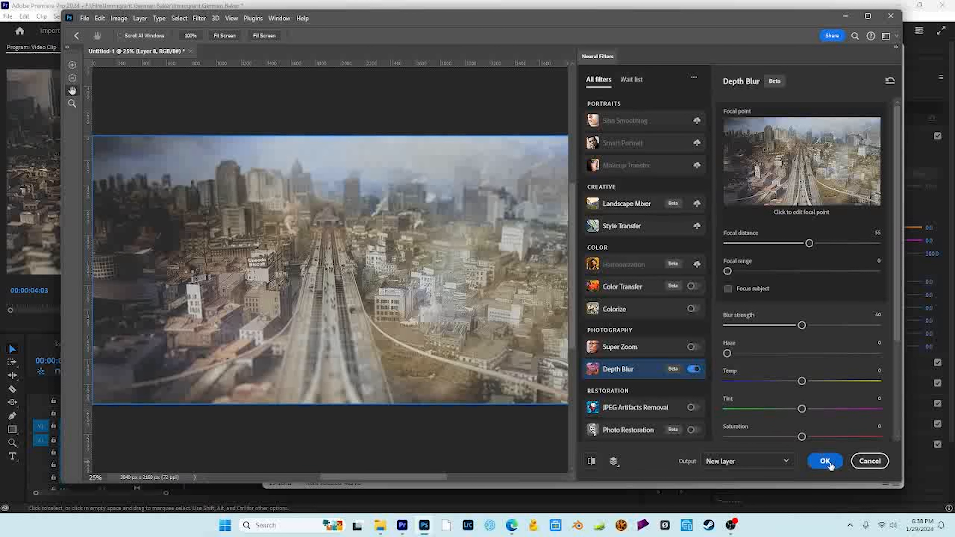
{"action": "left_click", "coordinate": [824, 464]}
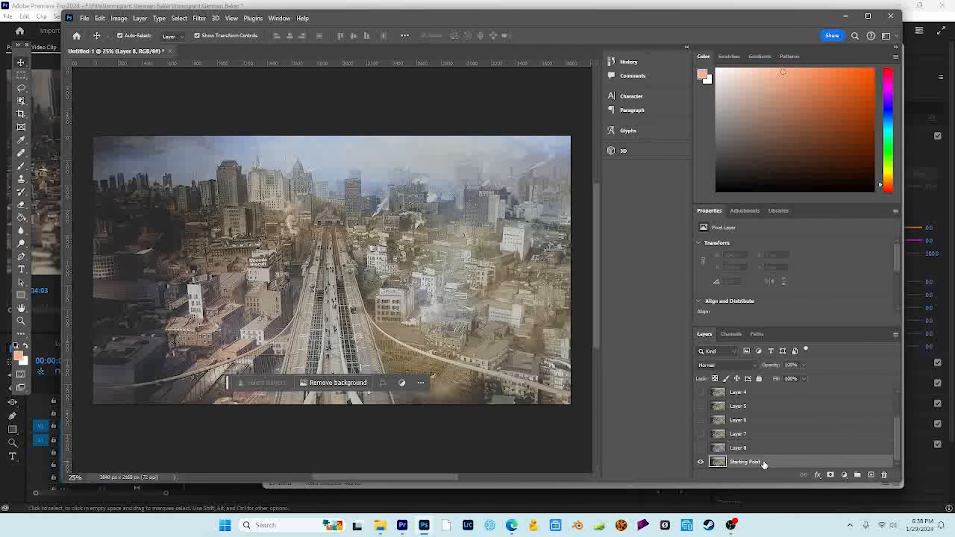
- Hide Layer 8 and enable the Depth Blur neural filter on Starting Point
{"action": "left_click", "coordinate": [197, 19]}
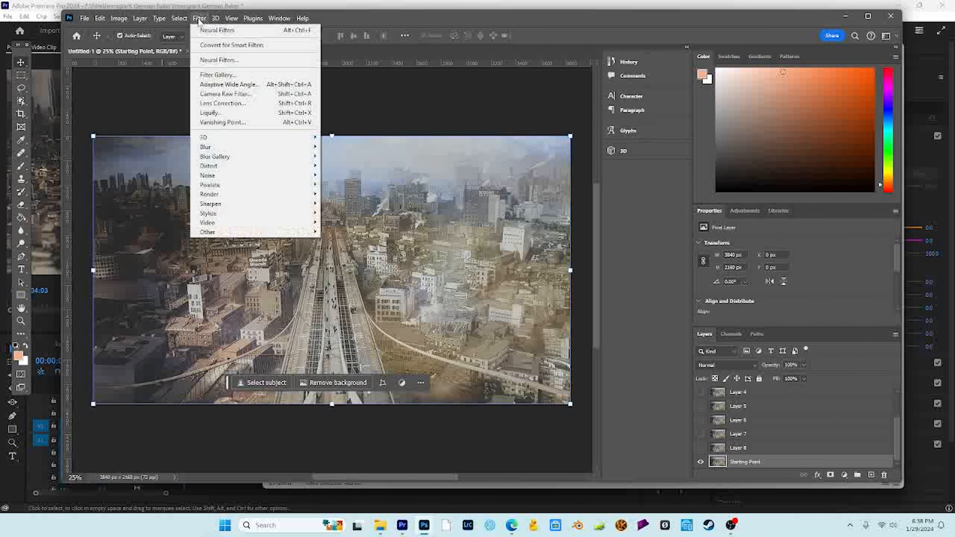
{"action": "left_click", "coordinate": [219, 59]}
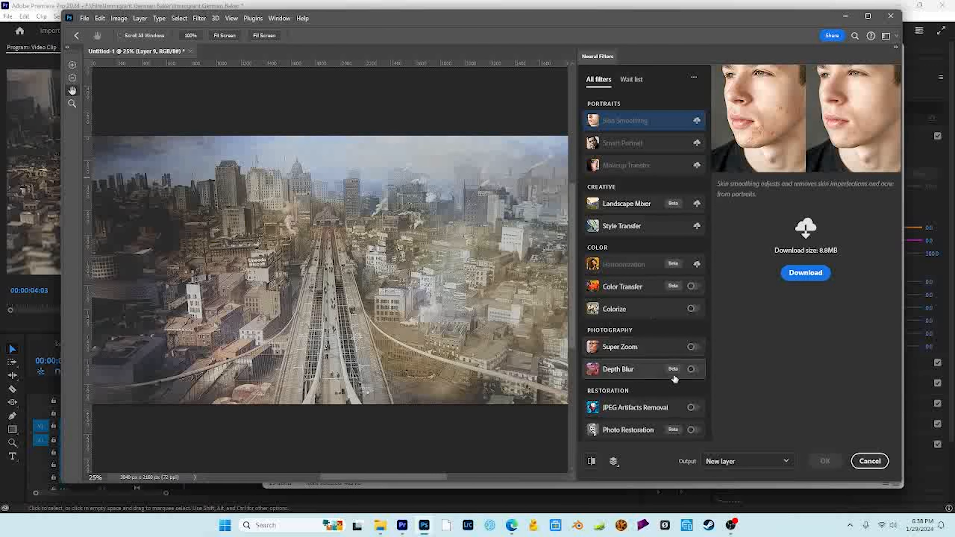
{"action": "left_click", "coordinate": [691, 369]}
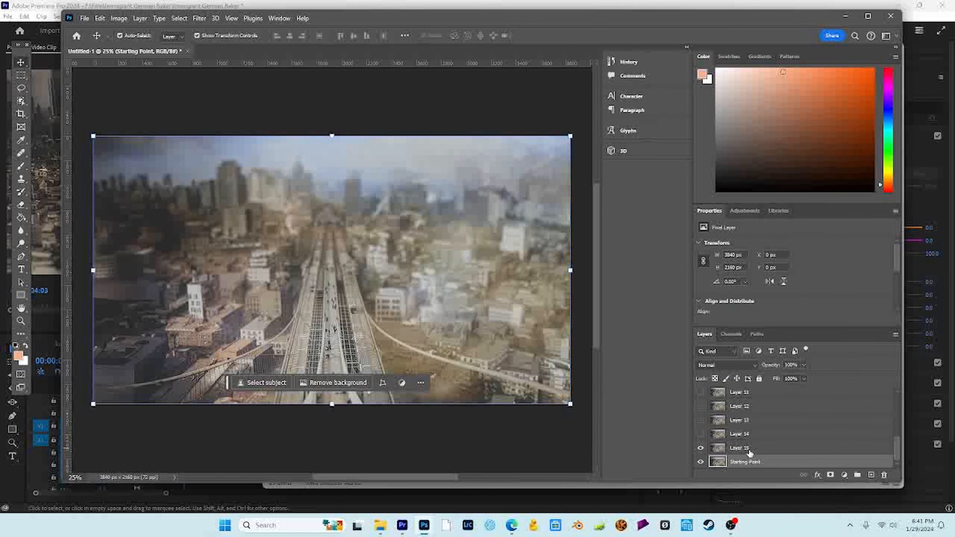
- Hide Starting Point and select all the blurred layers from Layer 15 up to Layer 1
{"action": "left_click", "coordinate": [701, 462]}
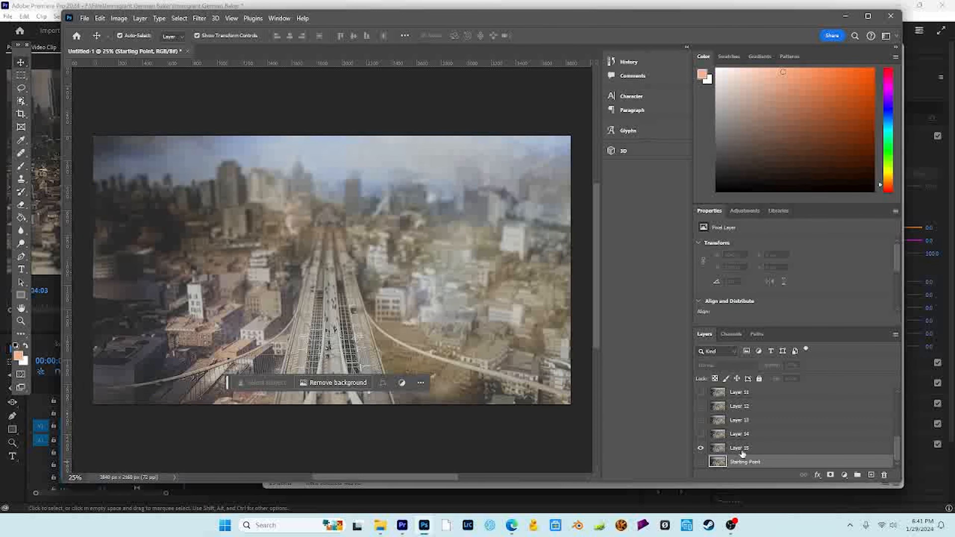
{"action": "left_click", "coordinate": [745, 450]}
{"action": "scroll", "coordinate": [783, 435], "scroll_direction": "up", "scroll_amount": 3}
{"action": "scroll", "coordinate": [782, 437], "scroll_direction": "up", "scroll_amount": 2}
{"action": "left_click", "coordinate": [743, 394], "text": "shift"}
- Make all fifteen blurred layers visible, from Layer 1 down through Layer 15
{"action": "left_click", "coordinate": [700, 393]}
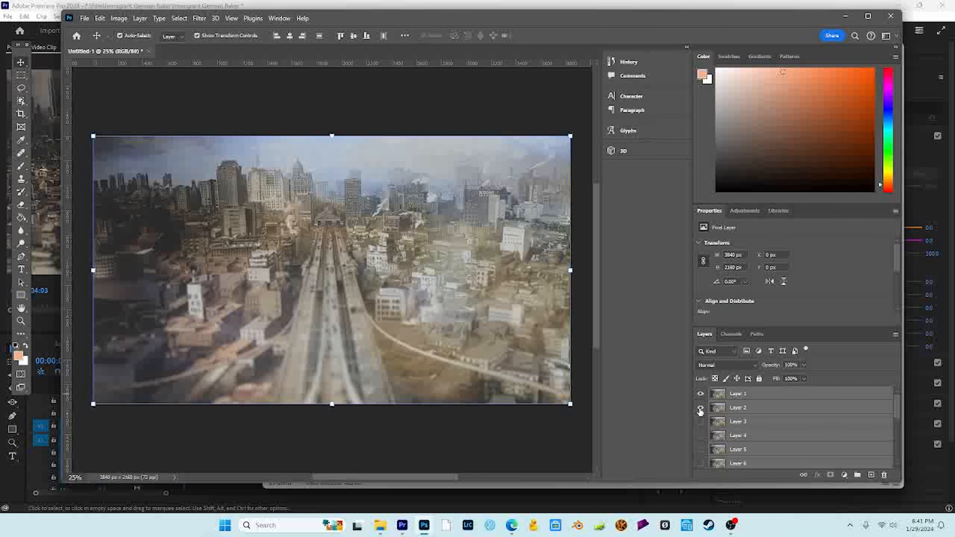
{"action": "left_click", "coordinate": [700, 435]}
{"action": "scroll", "coordinate": [703, 442], "scroll_direction": "down", "scroll_amount": 1}
{"action": "left_click", "coordinate": [701, 437]}
{"action": "left_click", "coordinate": [700, 463]}
{"action": "scroll", "coordinate": [701, 451], "scroll_direction": "down", "scroll_amount": 2}
{"action": "left_click", "coordinate": [701, 463]}
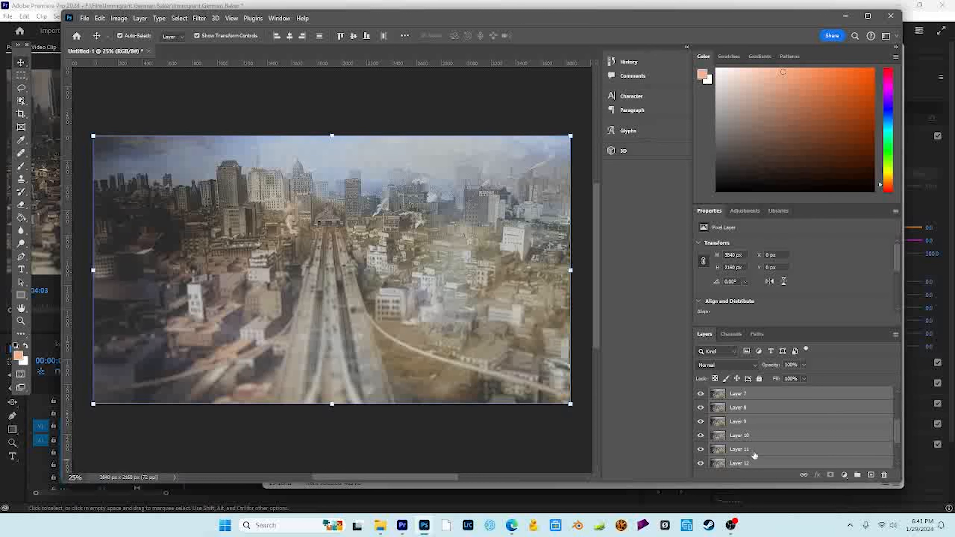
{"action": "scroll", "coordinate": [707, 457], "scroll_direction": "down", "scroll_amount": 2}
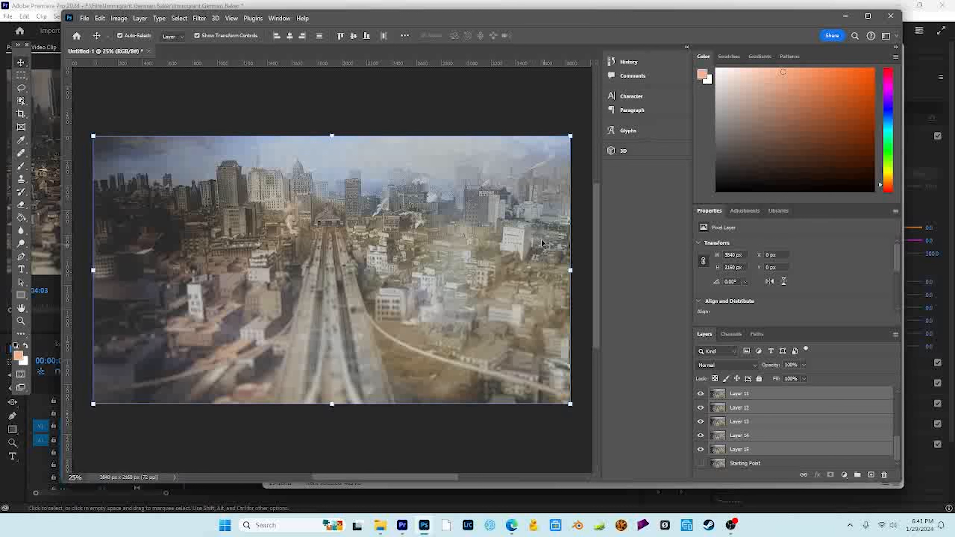
- Quick-export the selected layers as PNGs into a new folder named Old New York inside More NYC
{"action": "right_click", "coordinate": [786, 435]}
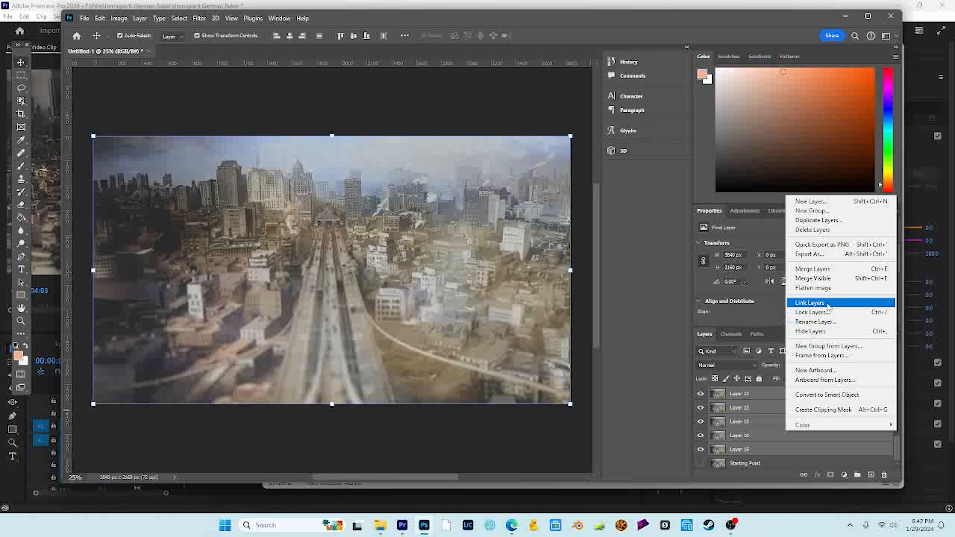
{"action": "left_click", "coordinate": [833, 245]}
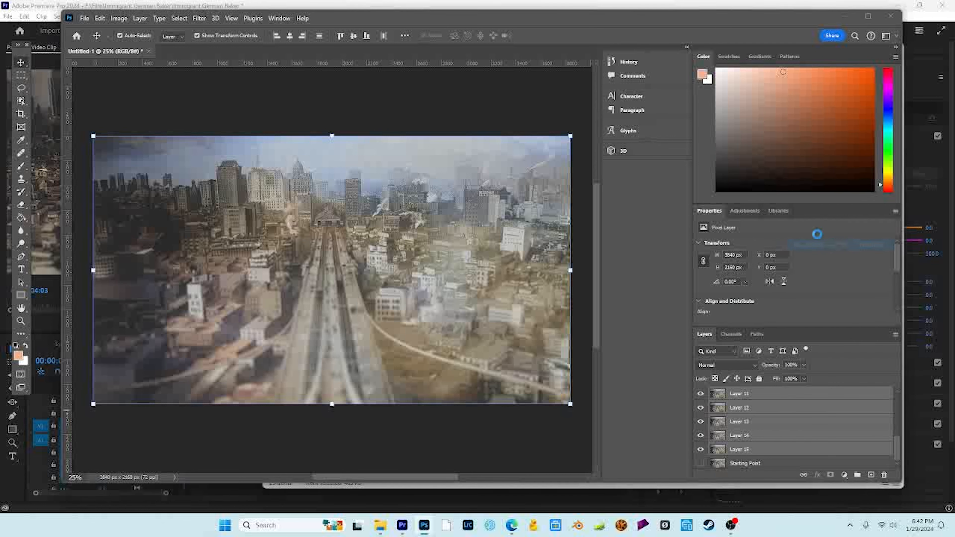
{"action": "left_click", "coordinate": [305, 38]}
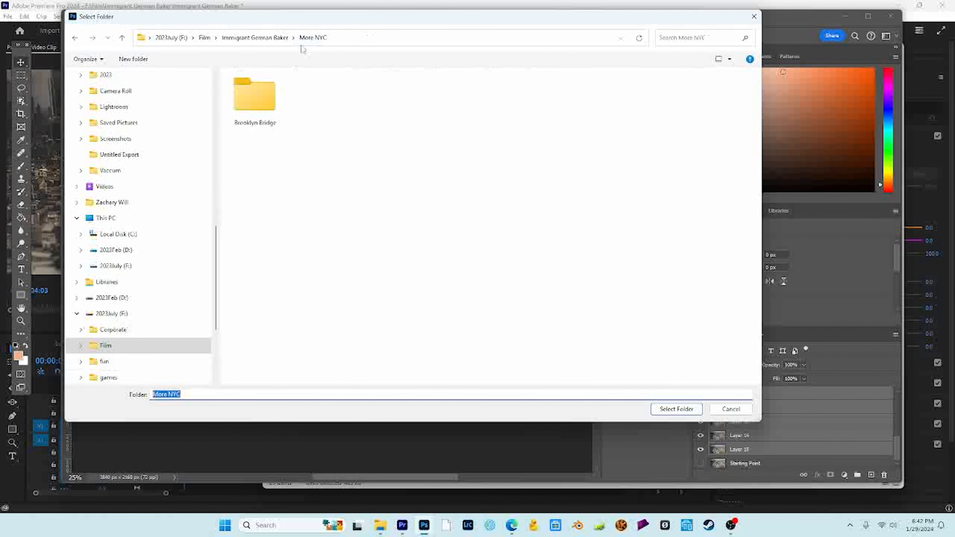
{"action": "right_click", "coordinate": [318, 260]}
{"action": "mouse_move", "coordinate": [341, 378]}
{"action": "left_click", "coordinate": [497, 383]}
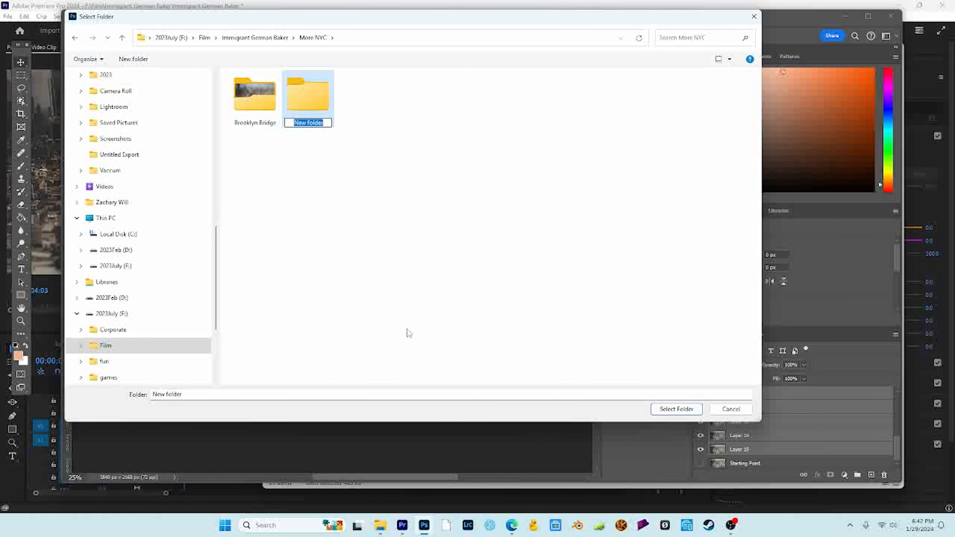
{"action": "key", "text": "BackSpace"}
{"action": "type", "text": "Old New York"}
{"action": "key", "text": "Return"}
{"action": "double_click", "coordinate": [318, 107]}
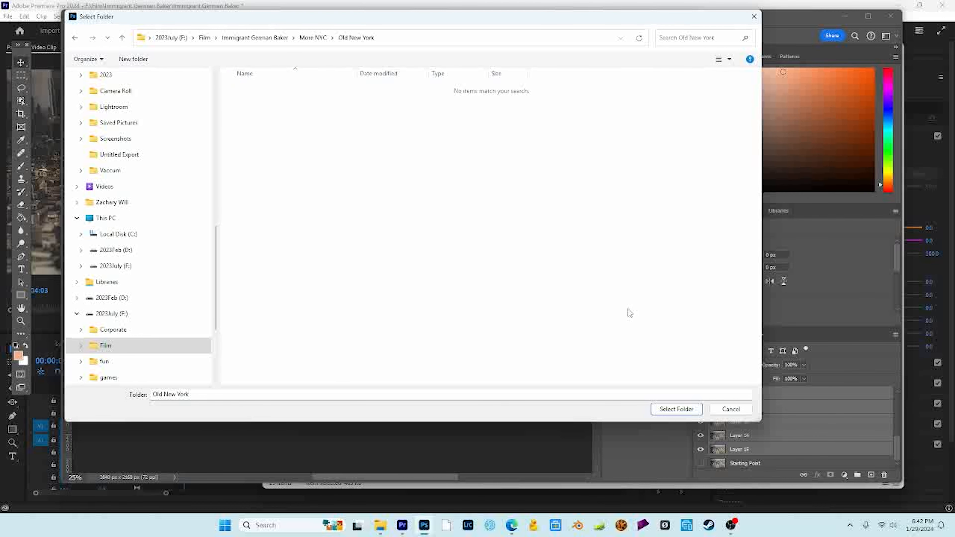
{"action": "left_click", "coordinate": [664, 410]}
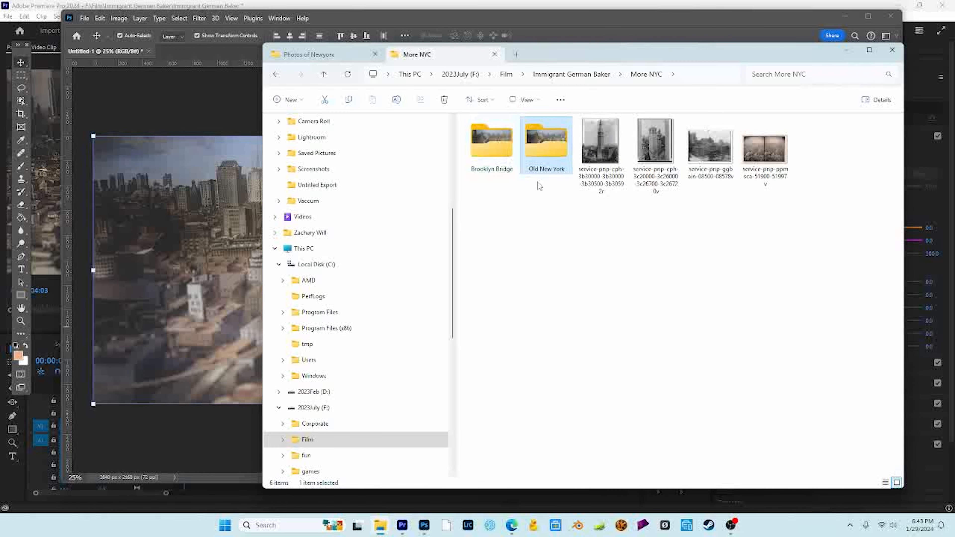
- Check the exported PNGs in the Old New York folder and import that folder into the Premiere Pro project
{"action": "double_click", "coordinate": [546, 148]}
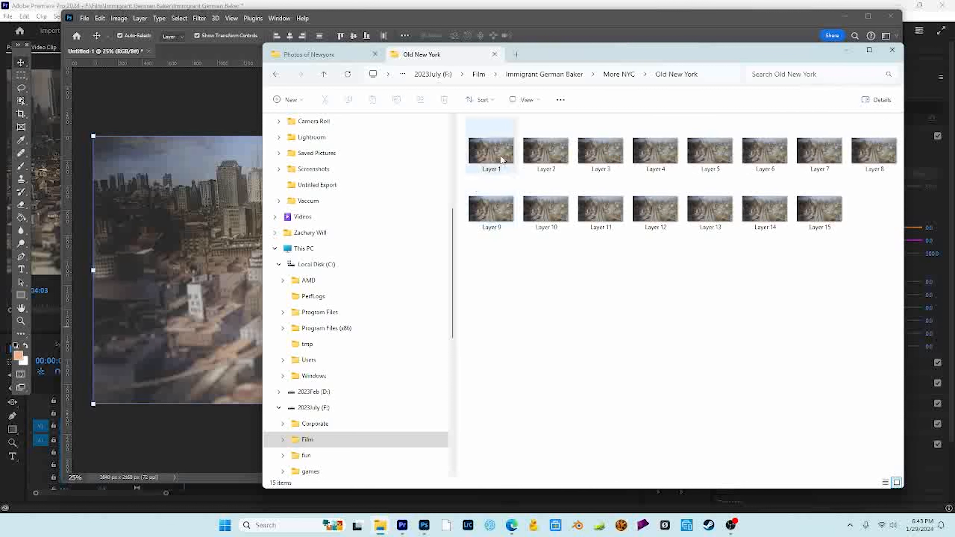
{"action": "left_click", "coordinate": [625, 77]}
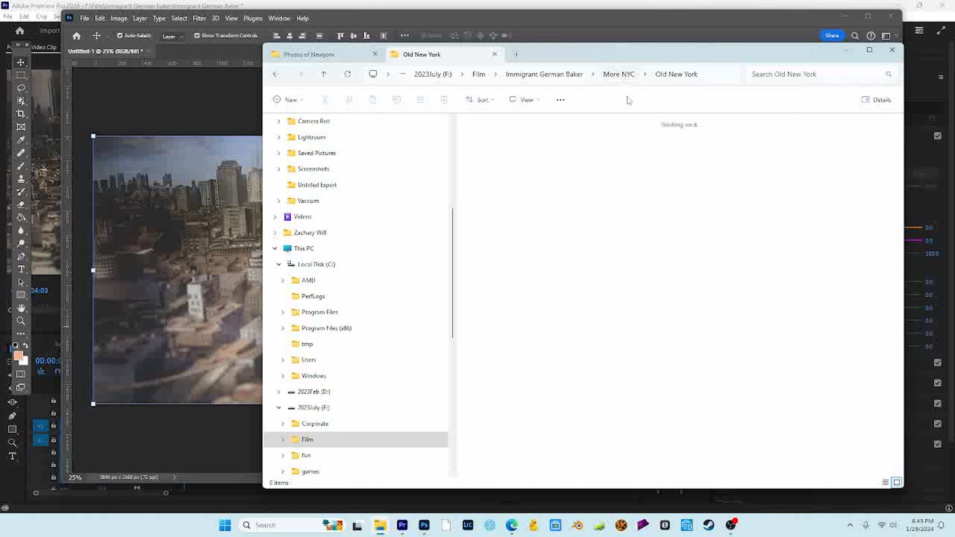
{"action": "left_click_drag", "start_coordinate": [545, 169], "coordinate": [621, 284]}
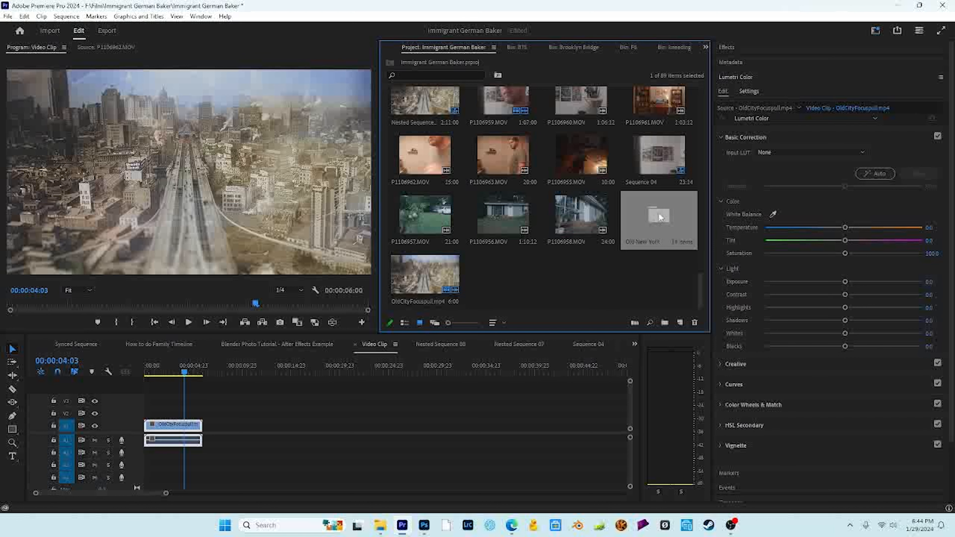
- Place all fifteen Old New York images on video track V1 of the Video Clip sequence, leaving a gap after the existing clip
{"action": "double_click", "coordinate": [659, 215]}
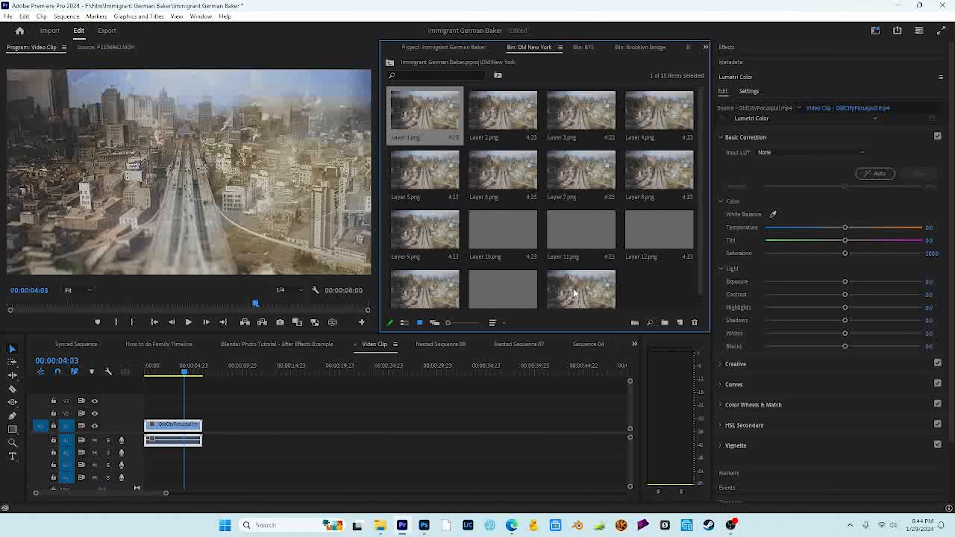
{"action": "key", "text": "ctrl+a"}
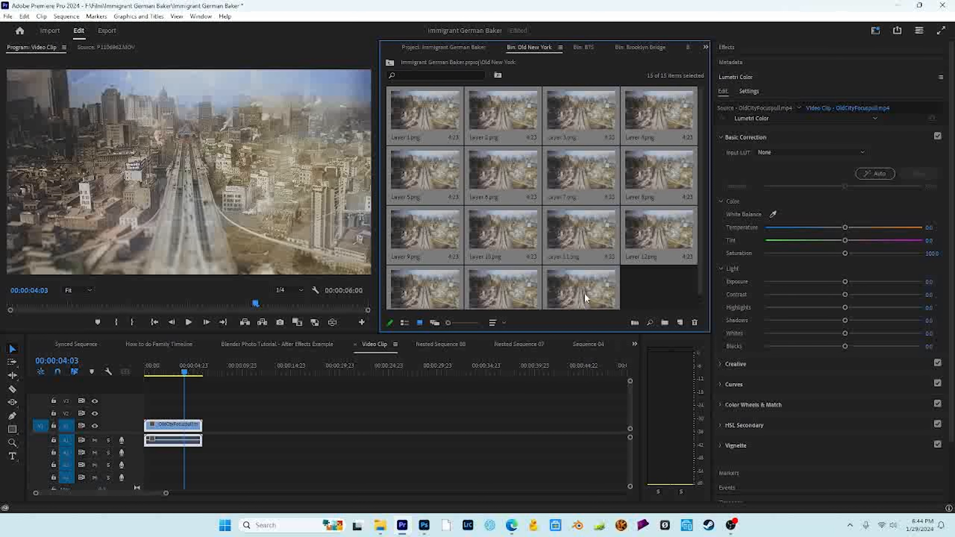
{"action": "left_click_drag", "start_coordinate": [594, 284], "coordinate": [301, 427]}
{"action": "left_click_drag", "start_coordinate": [159, 496], "coordinate": [280, 492]}
{"action": "left_click_drag", "start_coordinate": [448, 407], "coordinate": [207, 439]}
{"action": "left_click_drag", "start_coordinate": [233, 429], "coordinate": [604, 418]}
- Play back the sequence from partway through the placed layer images
{"action": "left_click", "coordinate": [303, 372]}
{"action": "key", "text": "space"}
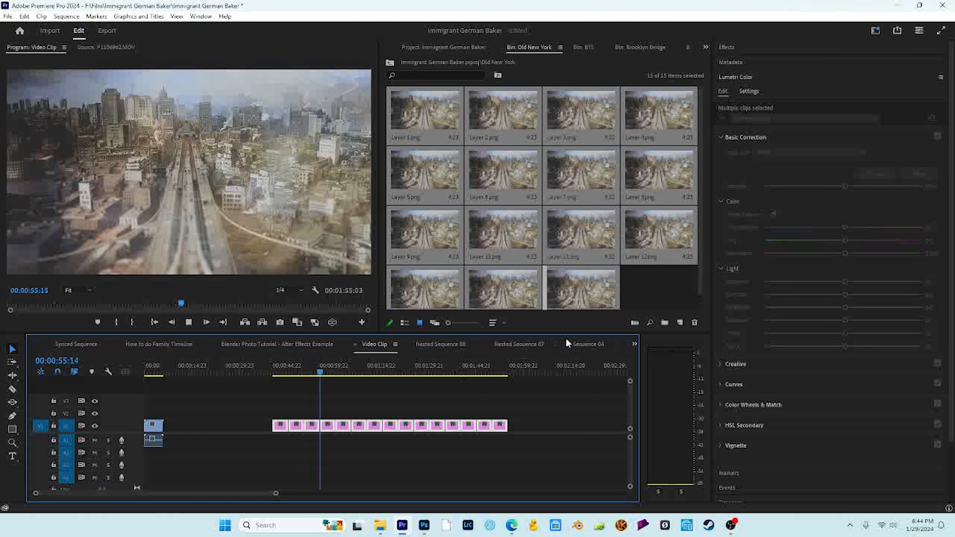
{"action": "left_click", "coordinate": [538, 397]}
{"action": "left_click_drag", "start_coordinate": [538, 397], "coordinate": [258, 442]}
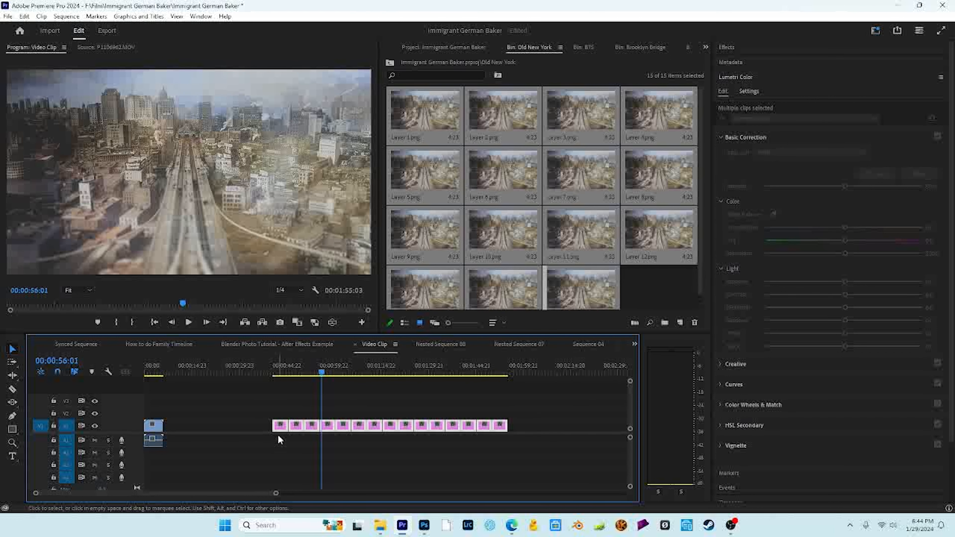
- Extend the end of the last image clip and the start of the first image clip by about 20 seconds each
{"action": "left_click", "coordinate": [236, 421]}
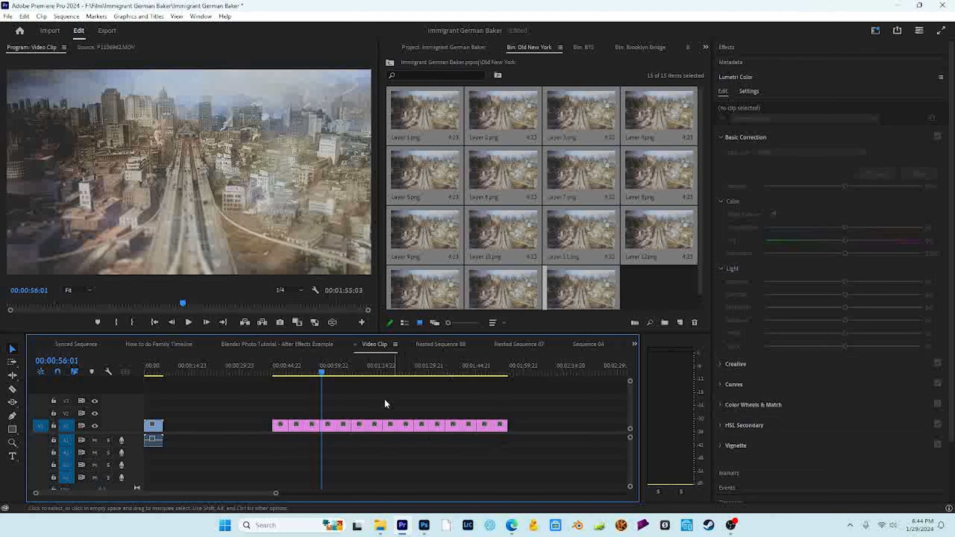
{"action": "left_click_drag", "start_coordinate": [507, 425], "coordinate": [576, 425]}
{"action": "left_click_drag", "start_coordinate": [273, 425], "coordinate": [212, 426]}
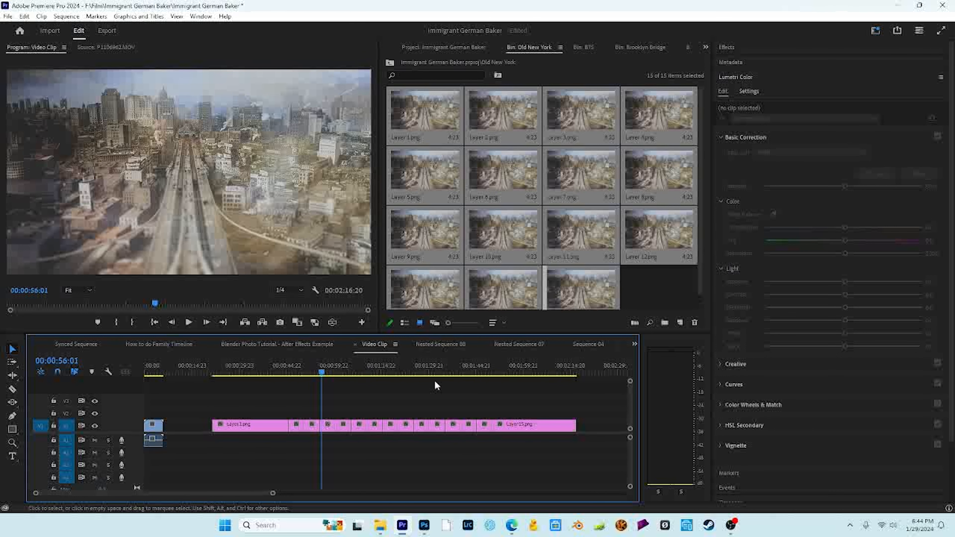
- Nest all fifteen layer image clips on V1 into one nested sequence, keeping the default name
{"action": "left_click_drag", "start_coordinate": [322, 371], "coordinate": [517, 406]}
{"action": "left_click_drag", "start_coordinate": [583, 401], "coordinate": [213, 445]}
{"action": "right_click", "coordinate": [268, 427]}
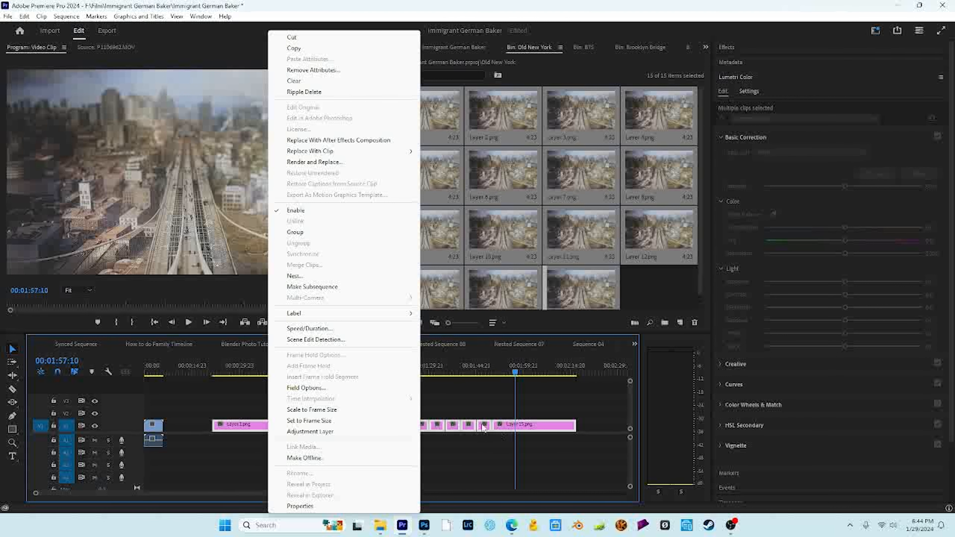
{"action": "left_click", "coordinate": [294, 278]}
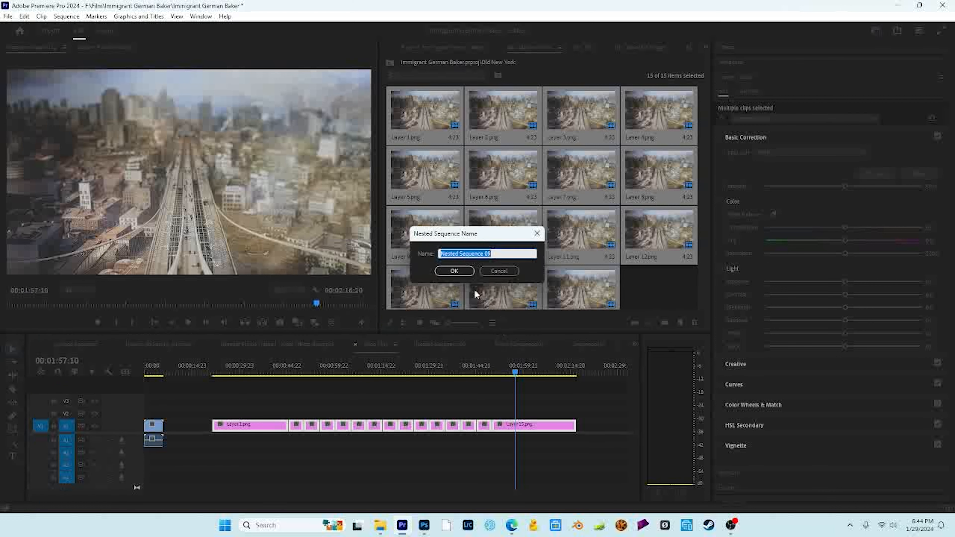
{"action": "left_click", "coordinate": [455, 270]}
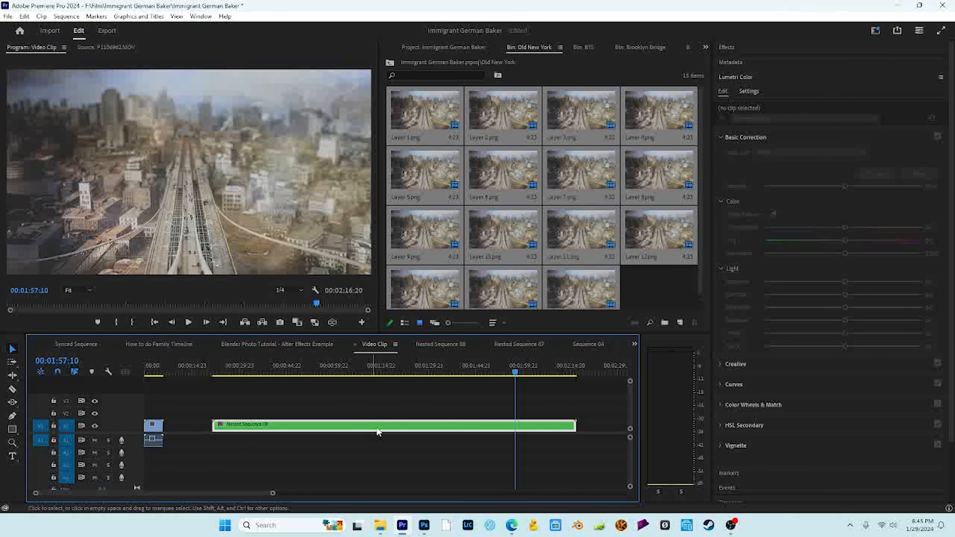
- Shorten the nested clip's duration to about 6 seconds through its speed and duration settings
{"action": "right_click", "coordinate": [376, 427]}
{"action": "left_click", "coordinate": [459, 314]}
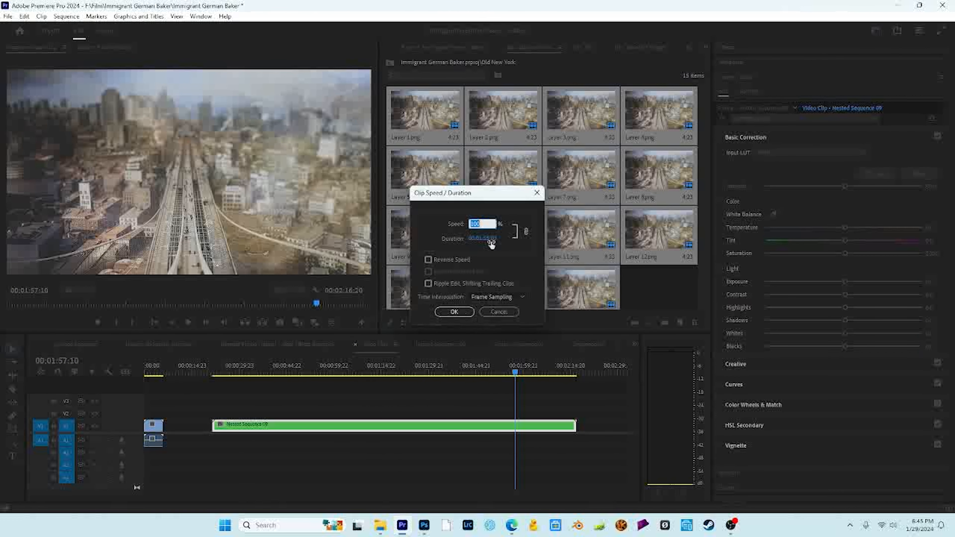
{"action": "left_click", "coordinate": [488, 241]}
{"action": "left_click", "coordinate": [479, 238]}
{"action": "key", "text": "BackSpace"}
{"action": "type", "text": "0"}
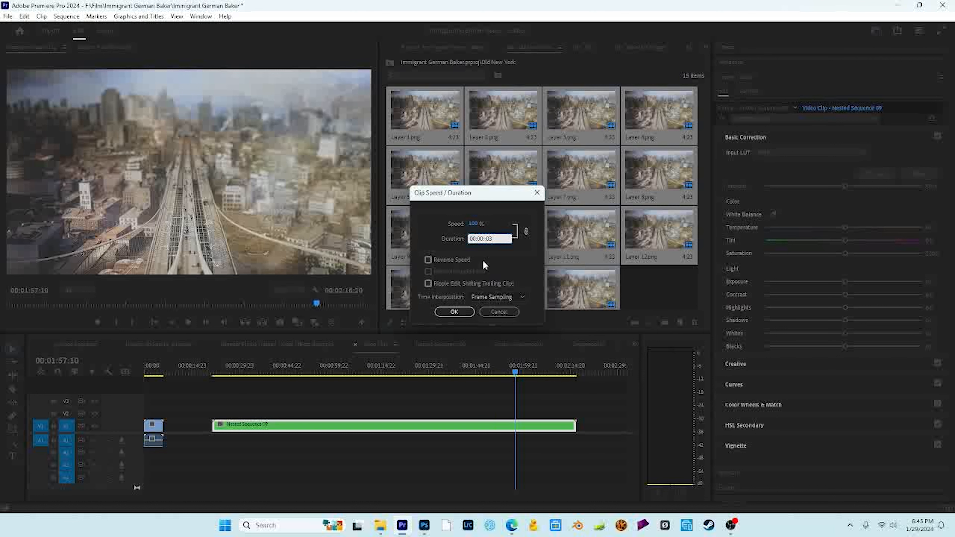
{"action": "key", "text": "Return"}
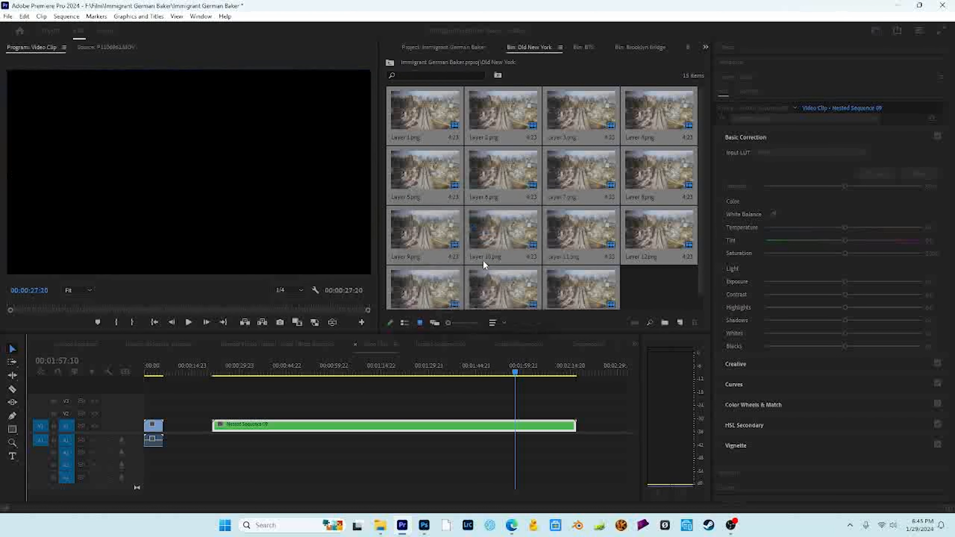
- Play back the shortened nested clip from its start and scrub through the focus change
{"action": "left_click", "coordinate": [222, 367]}
{"action": "left_click_drag", "start_coordinate": [222, 366], "coordinate": [216, 367]}
{"action": "key", "text": "space"}
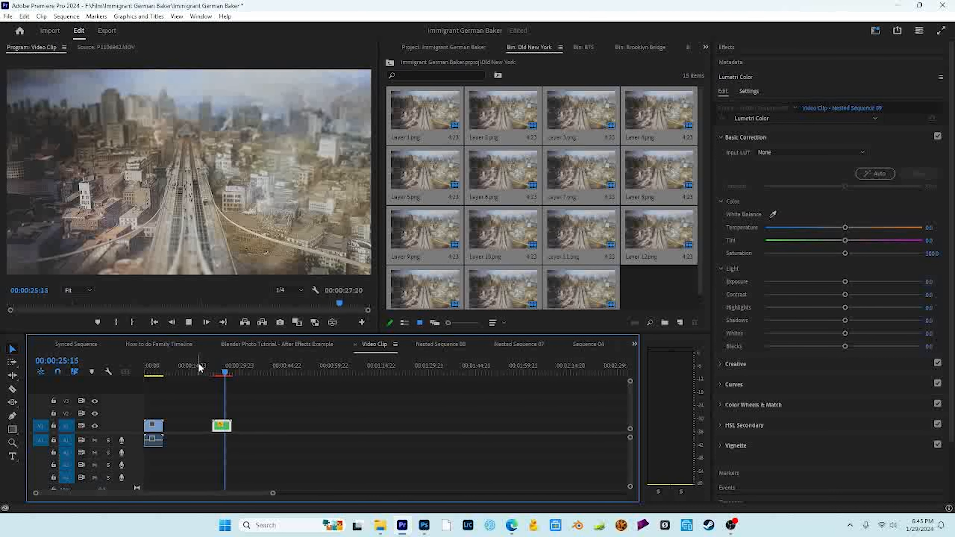
{"action": "left_click", "coordinate": [225, 371]}
{"action": "left_click_drag", "start_coordinate": [225, 371], "coordinate": [223, 371]}
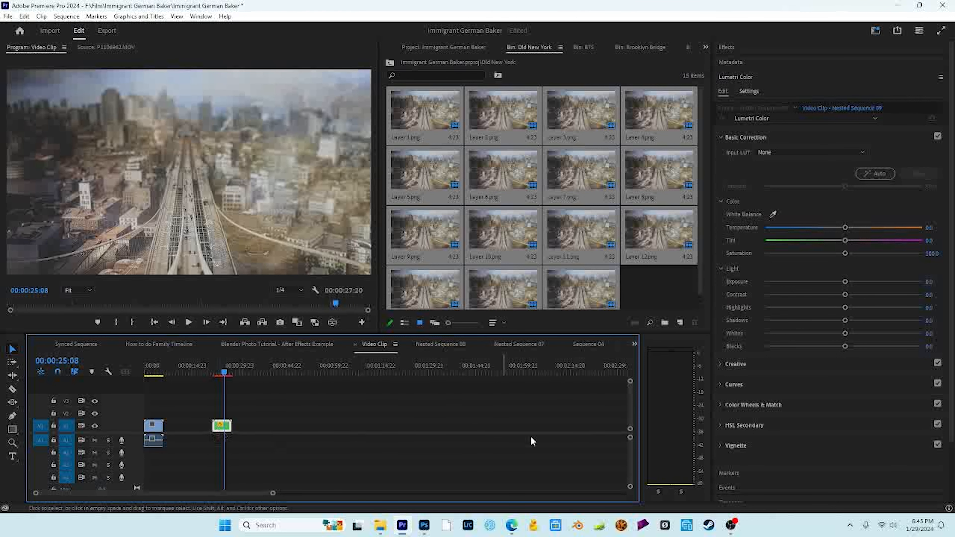
{"action": "left_click", "coordinate": [640, 299]}
{"action": "scroll", "coordinate": [620, 291], "scroll_direction": "down", "scroll_amount": 1}
{"action": "left_click", "coordinate": [604, 285]}
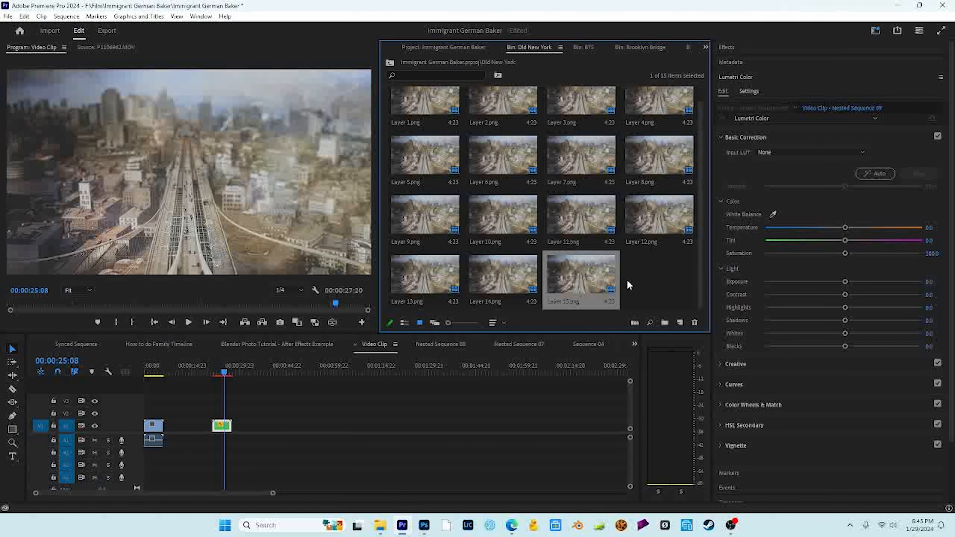
{"action": "key", "text": "ctrl+a"}
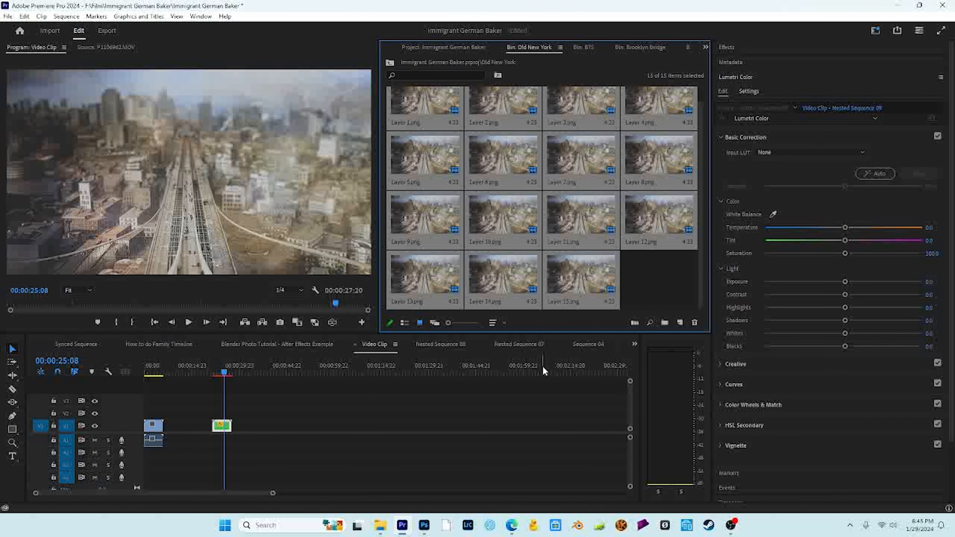
{"action": "left_click", "coordinate": [501, 322]}
{"action": "left_click", "coordinate": [521, 48]}
{"action": "left_click", "coordinate": [684, 293]}
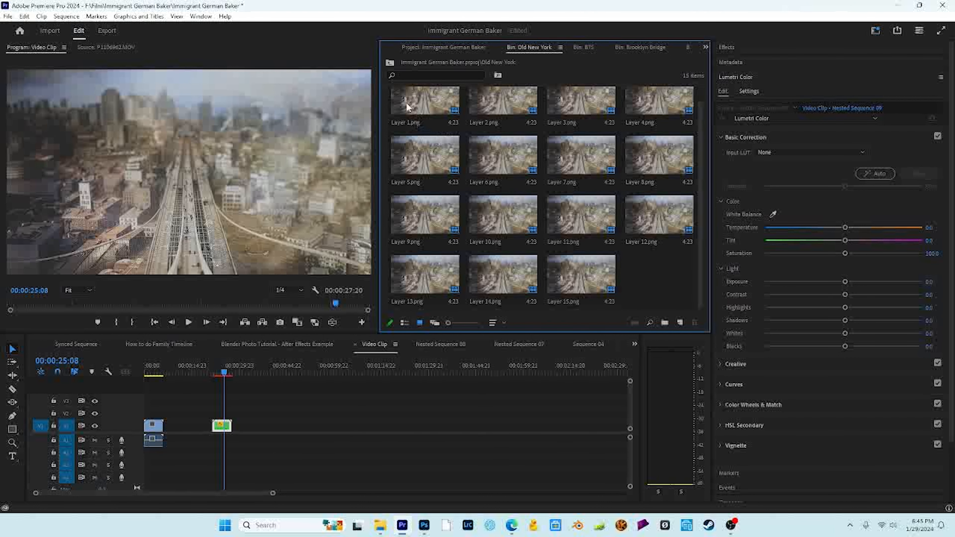
- Open the nested sequence from the Video Clip timeline and scrub through its layer clips
{"action": "left_click", "coordinate": [220, 428]}
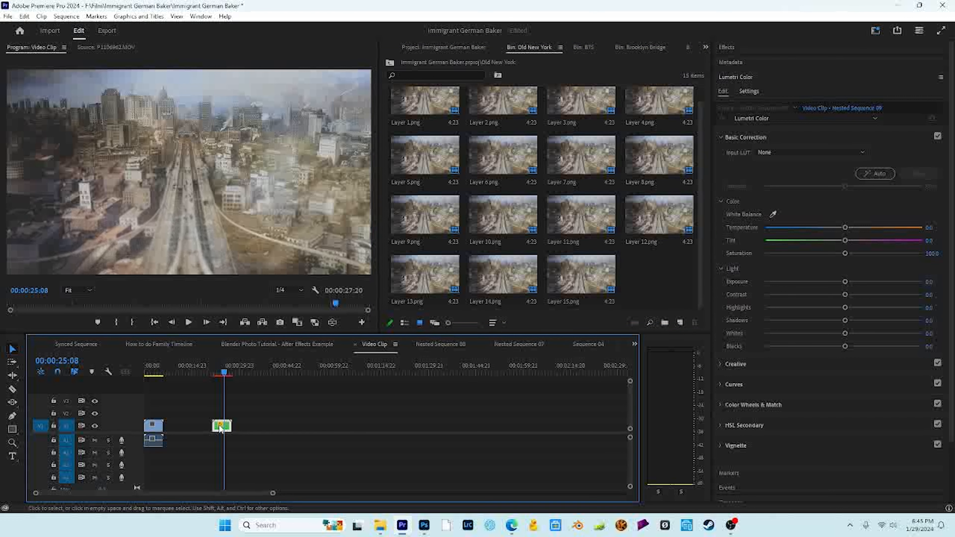
{"action": "double_click", "coordinate": [221, 426]}
{"action": "left_click", "coordinate": [223, 426]}
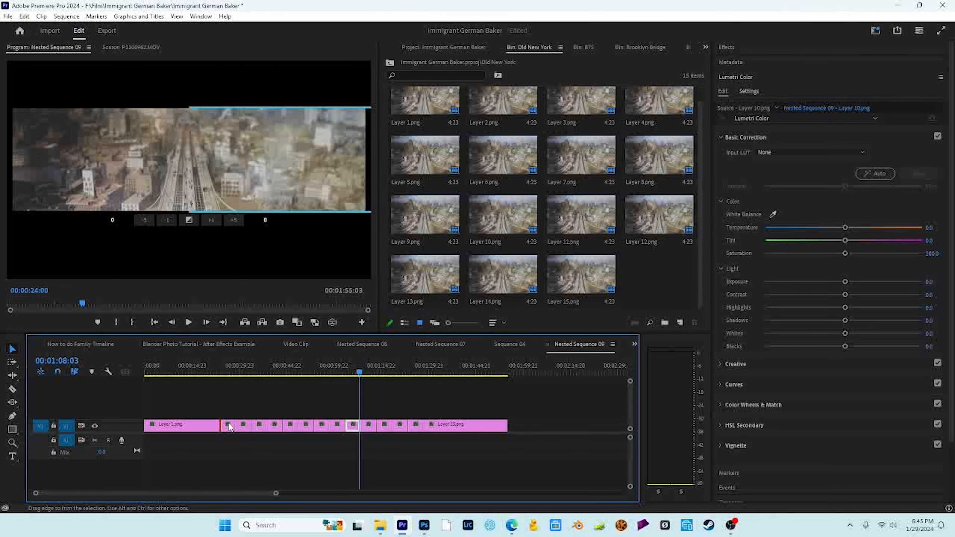
{"action": "left_click_drag", "start_coordinate": [228, 372], "coordinate": [347, 378]}
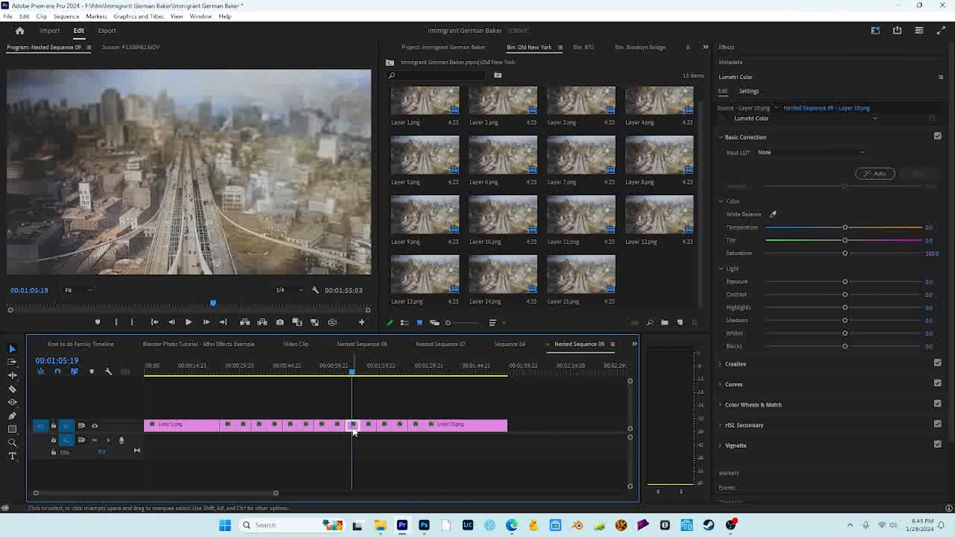
- Try deleting the Layer 10.png clip from the nested sequence, and undo the deletion
{"action": "key", "text": "Delete"}
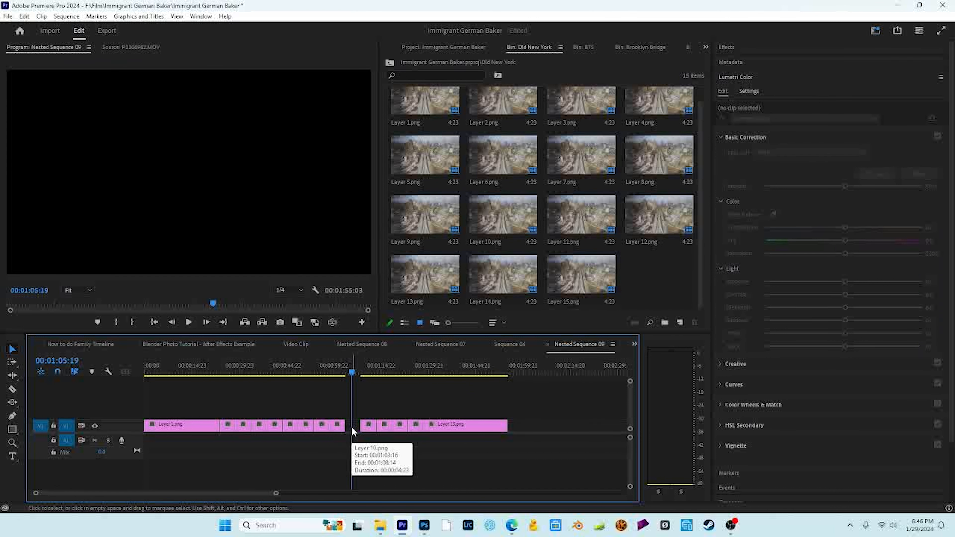
{"action": "key", "text": "ctrl+z"}
{"action": "mouse_move", "coordinate": [353, 427]}
{"action": "left_mouse_down"}
{"action": "mouse_move", "coordinate": [526, 424]}
{"action": "mouse_move", "coordinate": [560, 399]}
{"action": "mouse_move", "coordinate": [356, 435]}
{"action": "mouse_move", "coordinate": [347, 427]}
{"action": "left_mouse_up"}
- Delete the last layer clip from the nested sequence and extend the preceding clip's end to about 00:01:49:13
{"action": "left_click", "coordinate": [451, 404]}
{"action": "mouse_move", "coordinate": [489, 428]}
{"action": "left_mouse_down"}
{"action": "mouse_move", "coordinate": [429, 427]}
{"action": "mouse_move", "coordinate": [492, 428]}
{"action": "left_mouse_up"}
{"action": "left_click", "coordinate": [500, 425]}
{"action": "key", "text": "Delete"}
{"action": "left_click_drag", "start_coordinate": [433, 428], "coordinate": [489, 427]}
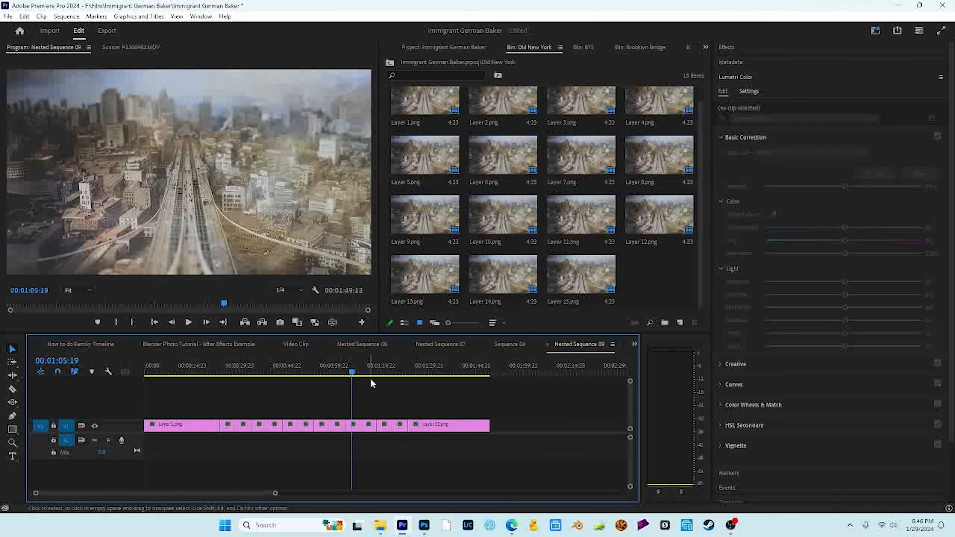
{"action": "left_click", "coordinate": [352, 371]}
{"action": "left_click_drag", "start_coordinate": [354, 367], "coordinate": [147, 376]}
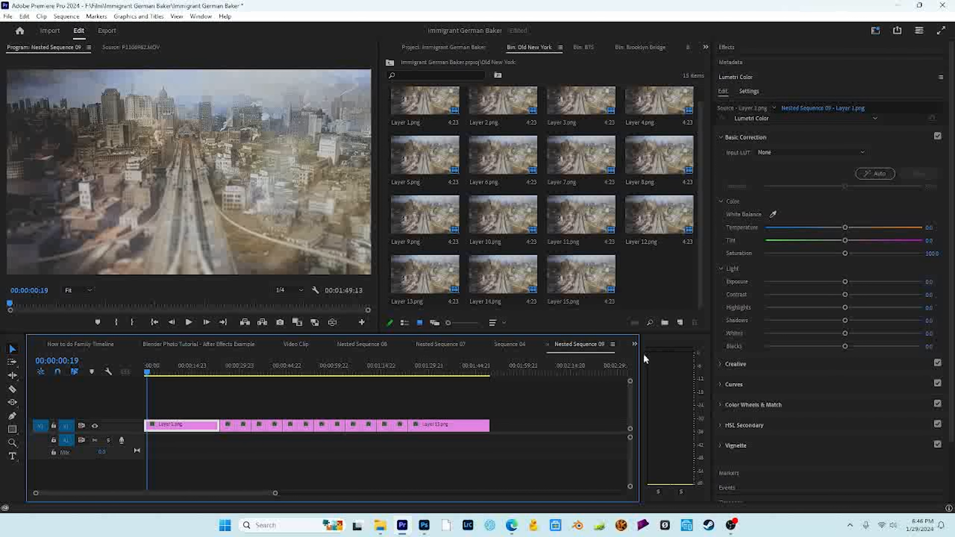
- Return to the Video Clip sequence and trim the nested clip's end to 00:00:27:13
{"action": "left_click", "coordinate": [634, 345]}
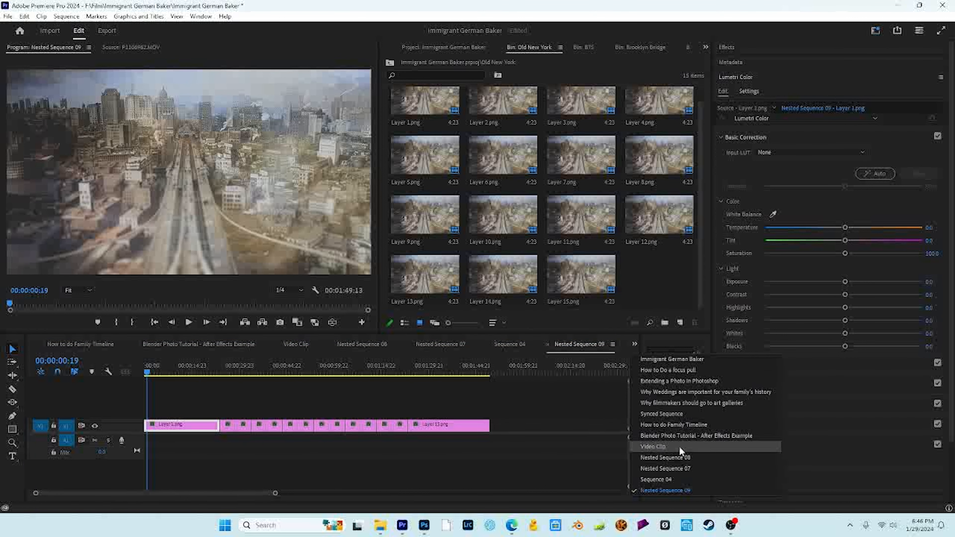
{"action": "left_click", "coordinate": [673, 457]}
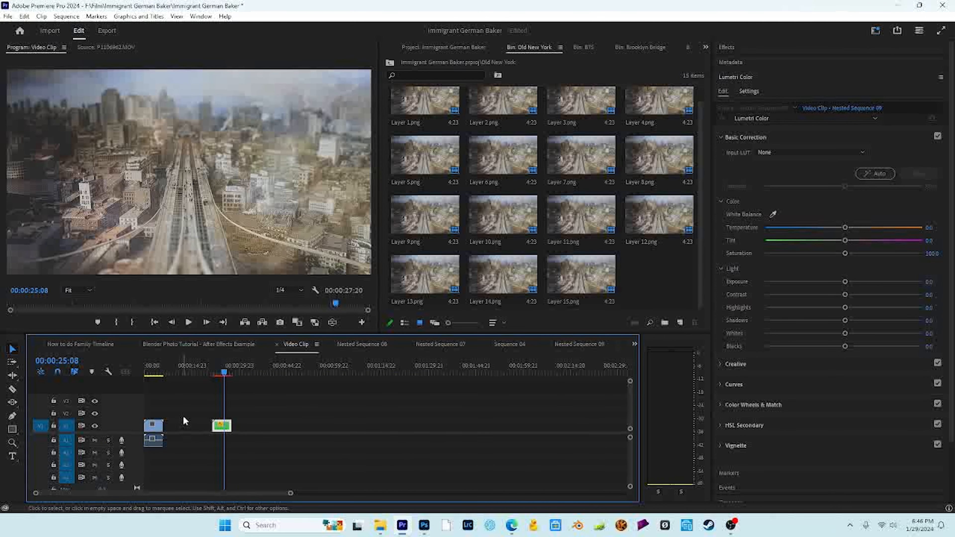
{"action": "left_click_drag", "start_coordinate": [231, 426], "coordinate": [275, 427]}
- Play back the trimmed nested clip repeatedly to check the focus pull
{"action": "left_click_drag", "start_coordinate": [223, 371], "coordinate": [214, 371]}
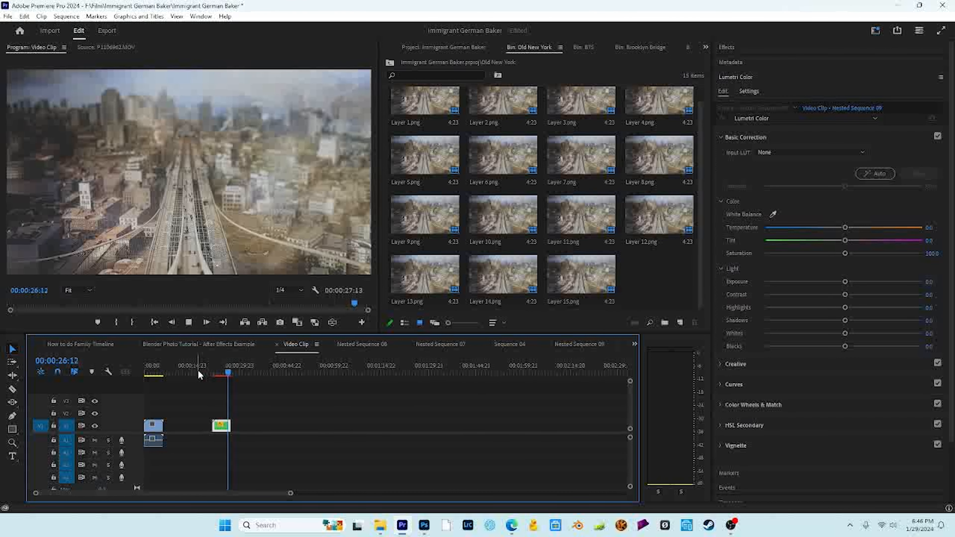
{"action": "left_click_drag", "start_coordinate": [230, 369], "coordinate": [217, 373]}
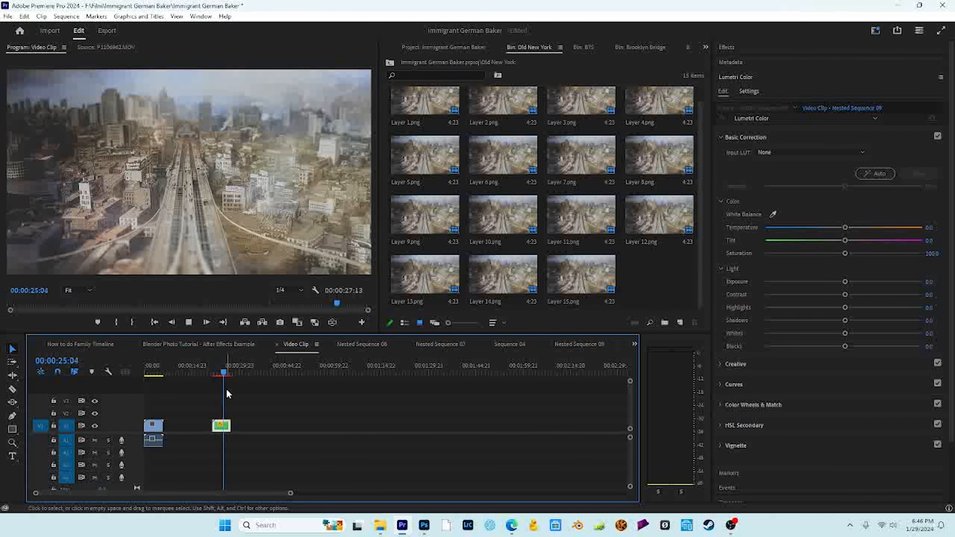
{"action": "key", "text": "space"}
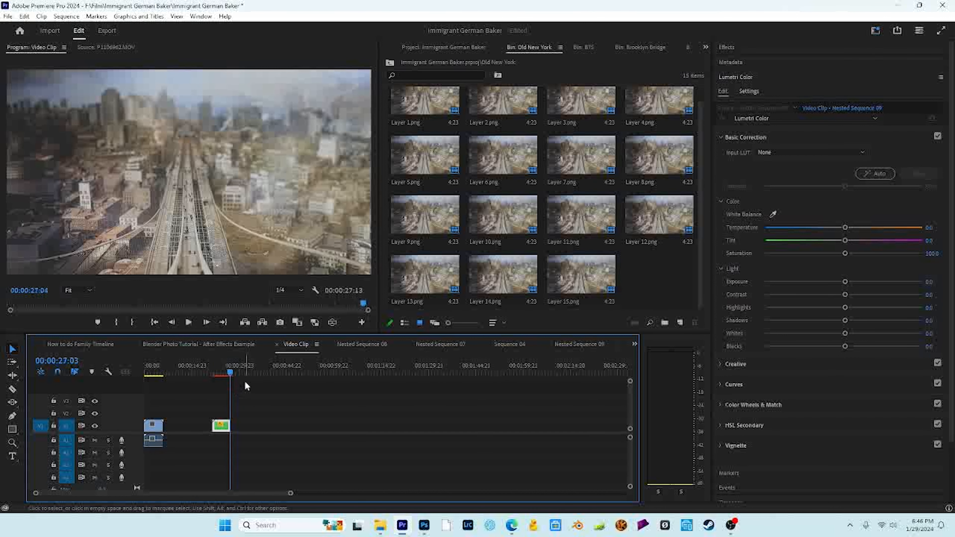
{"action": "left_click", "coordinate": [219, 371]}
{"action": "left_click", "coordinate": [255, 422]}
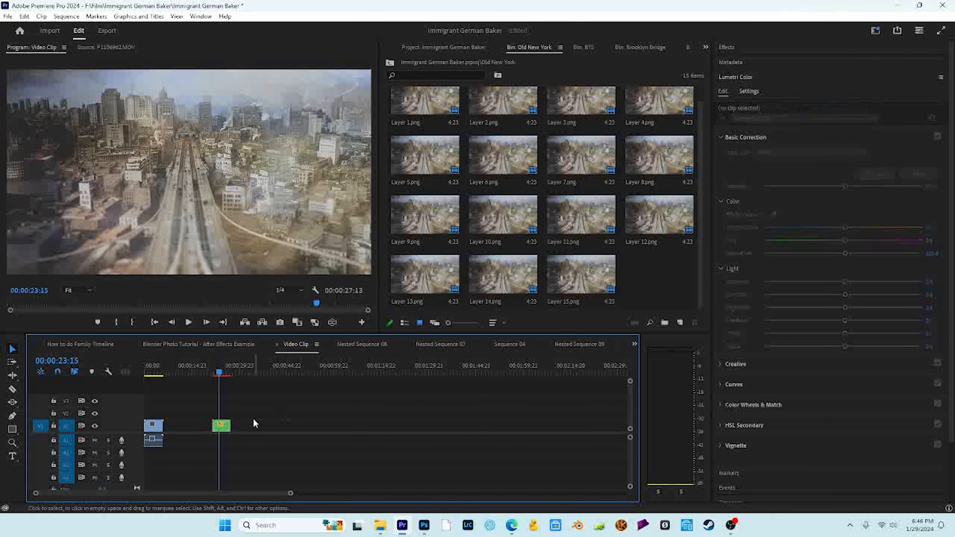
- Show the nested clip's effect controls and add a Scale keyframe of 100 at the clip's start
{"action": "left_click", "coordinate": [224, 425]}
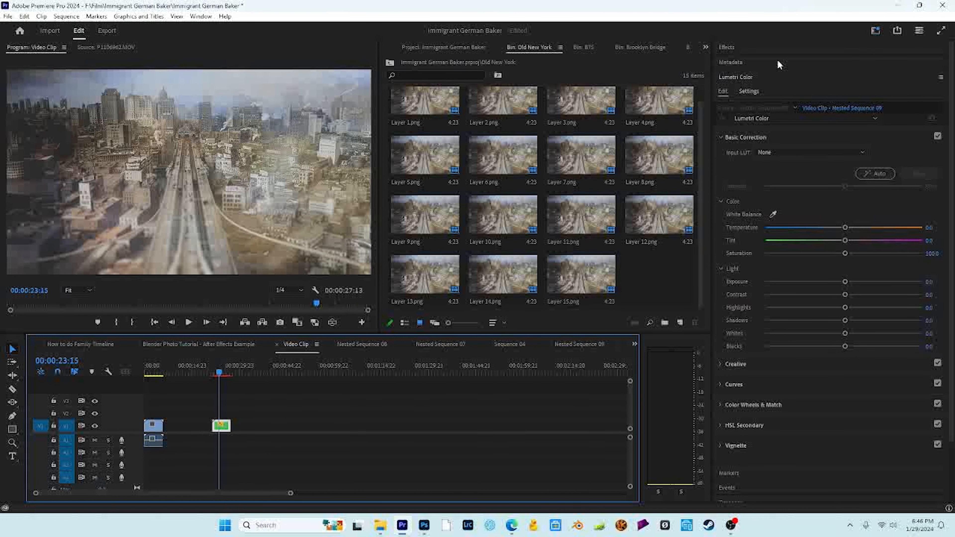
{"action": "left_click", "coordinate": [705, 48]}
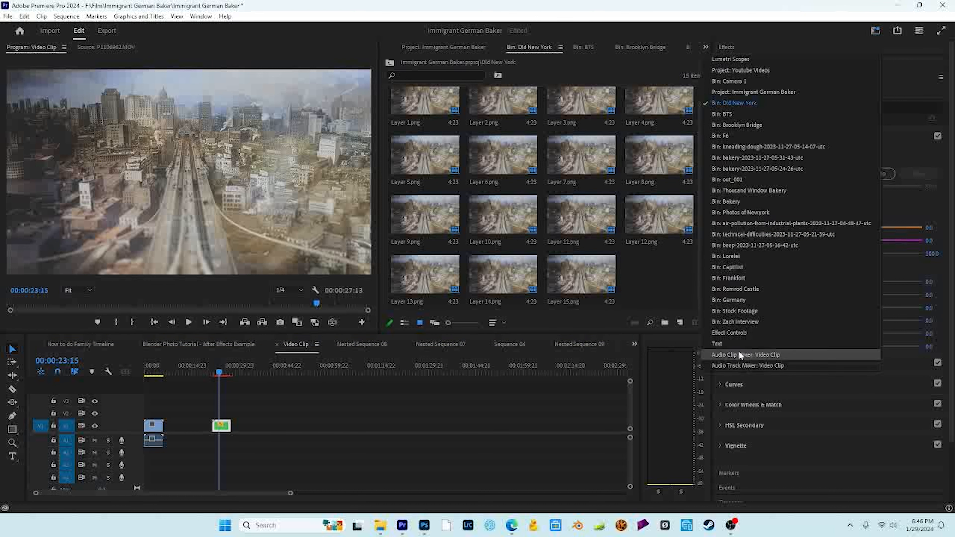
{"action": "left_click", "coordinate": [730, 333]}
{"action": "left_click_drag", "start_coordinate": [621, 66], "coordinate": [613, 67]}
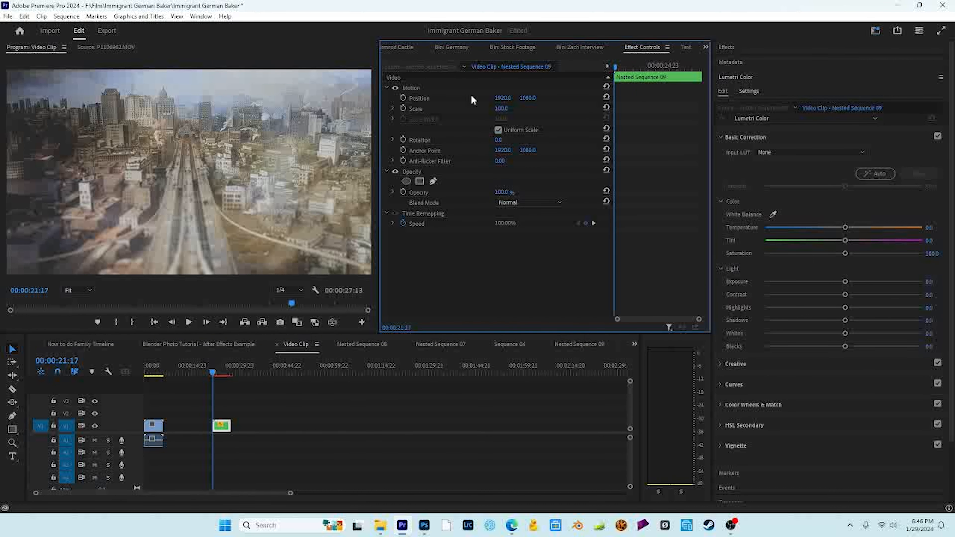
{"action": "left_click", "coordinate": [402, 108]}
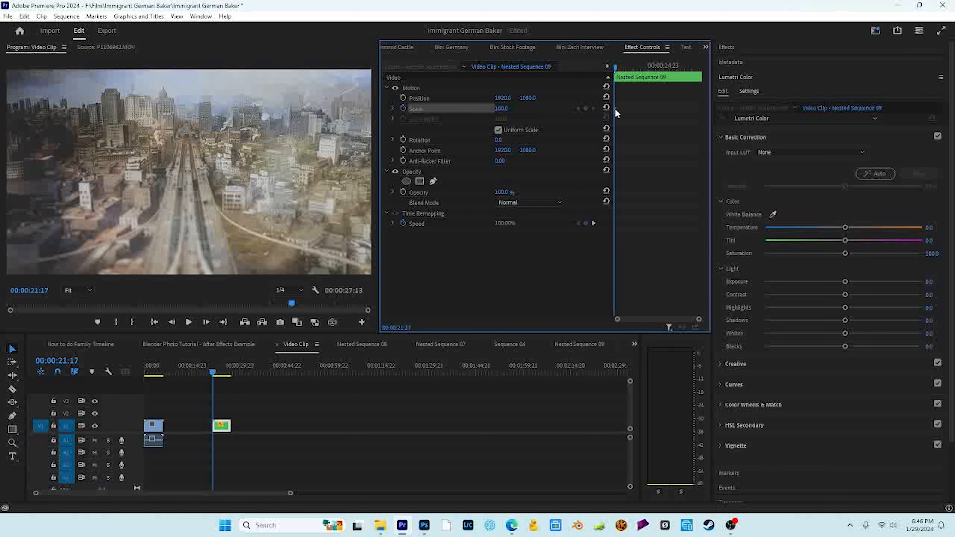
- Add a Scale keyframe of 110 at the end of the nested clip for a slow zoom in
{"action": "left_click", "coordinate": [619, 66]}
{"action": "left_click_drag", "start_coordinate": [624, 66], "coordinate": [672, 67]}
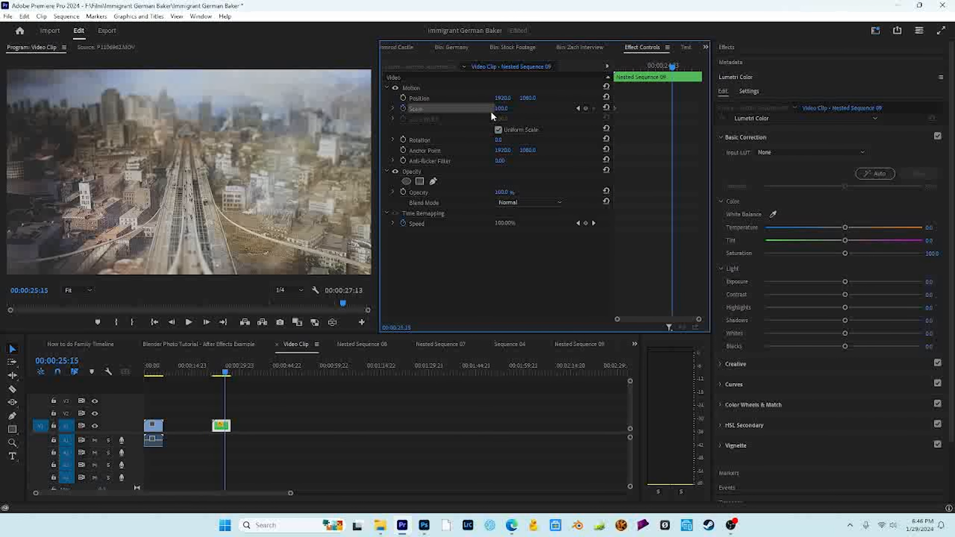
{"action": "type", "text": "110"}
{"action": "key", "text": "Return"}
{"action": "key", "text": "ctrl+z"}
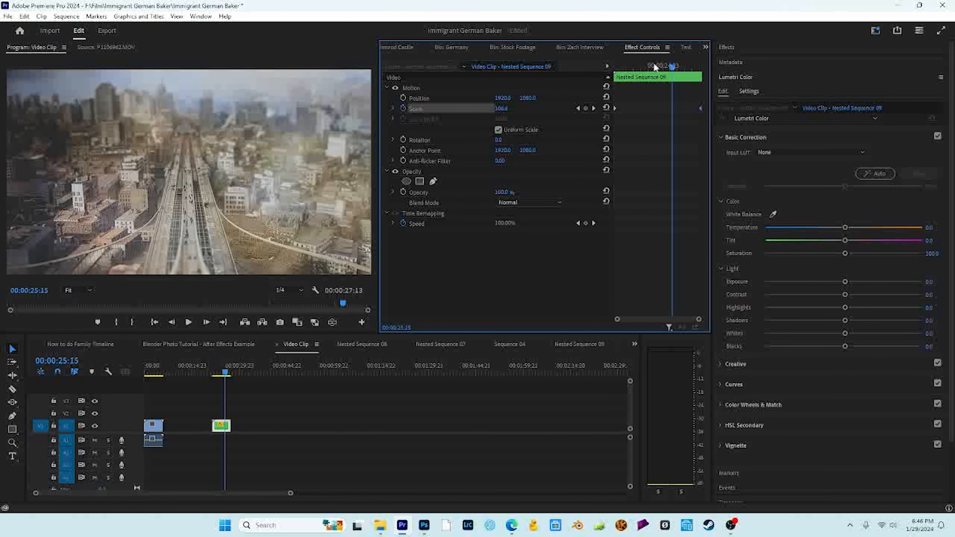
- Play back the nested clip from its start to check the focus pull combined with the Scale animation
{"action": "left_click_drag", "start_coordinate": [653, 67], "coordinate": [588, 71]}
{"action": "key", "text": "space"}
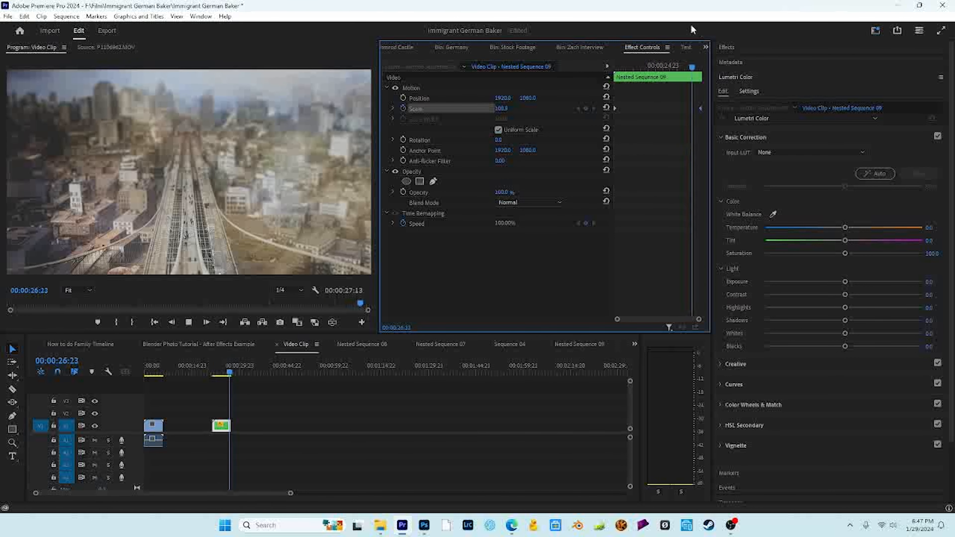
{"action": "left_click", "coordinate": [229, 432]}
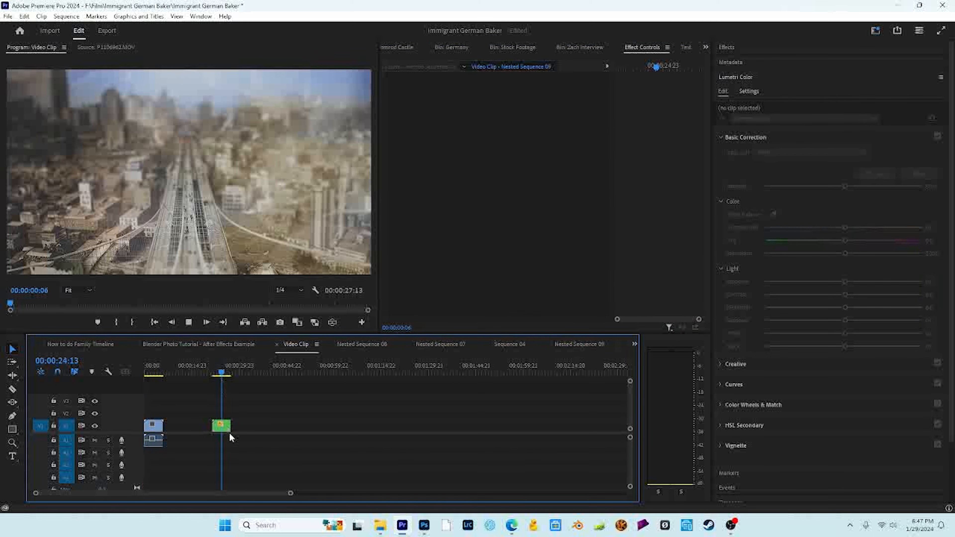
- Reverse the playback speed of the nested clip on the timeline
{"action": "right_click", "coordinate": [220, 426]}
{"action": "left_click", "coordinate": [235, 422]}
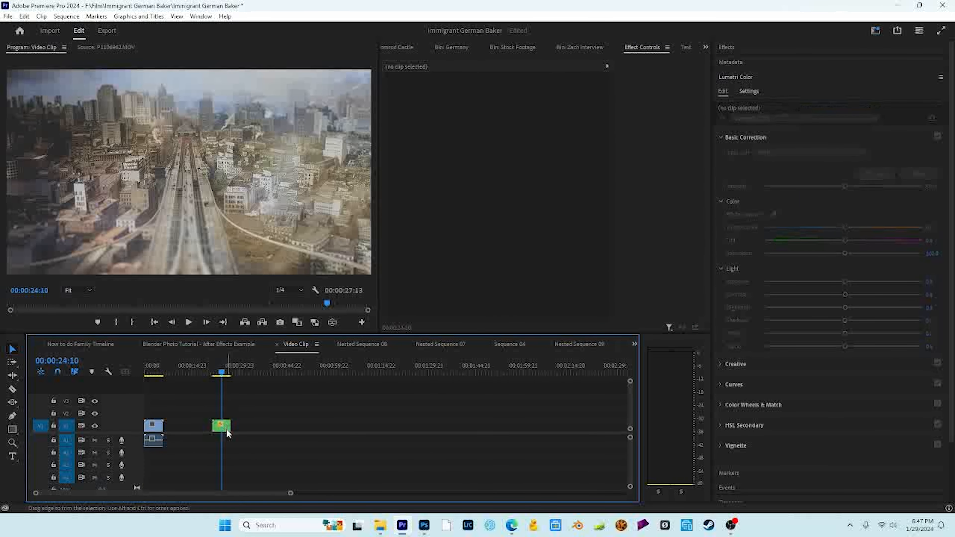
{"action": "left_click", "coordinate": [225, 431]}
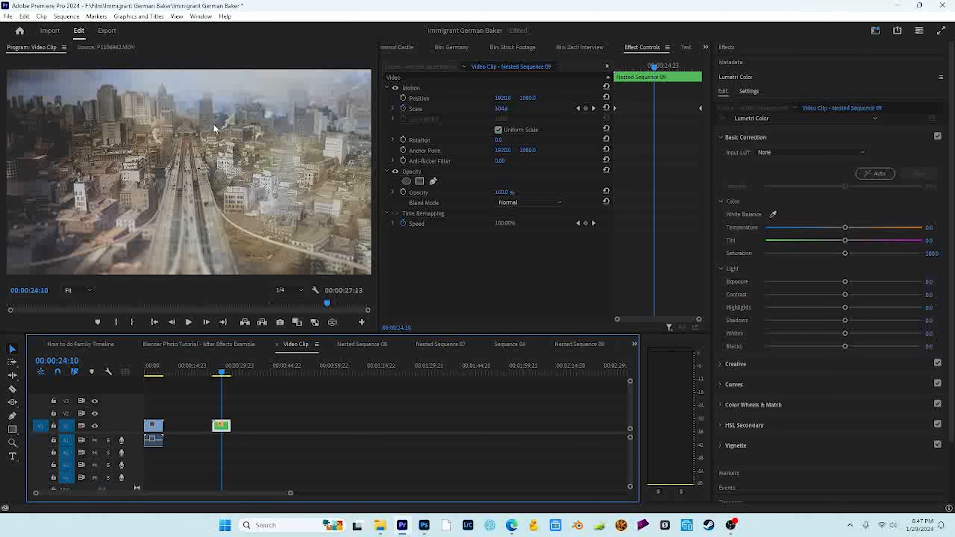
{"action": "right_click", "coordinate": [225, 429]}
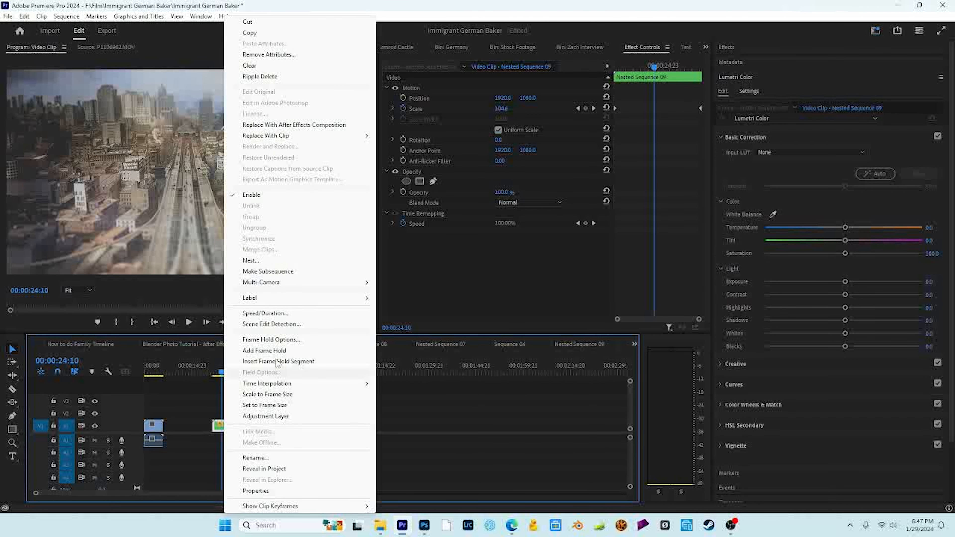
{"action": "left_click", "coordinate": [246, 313]}
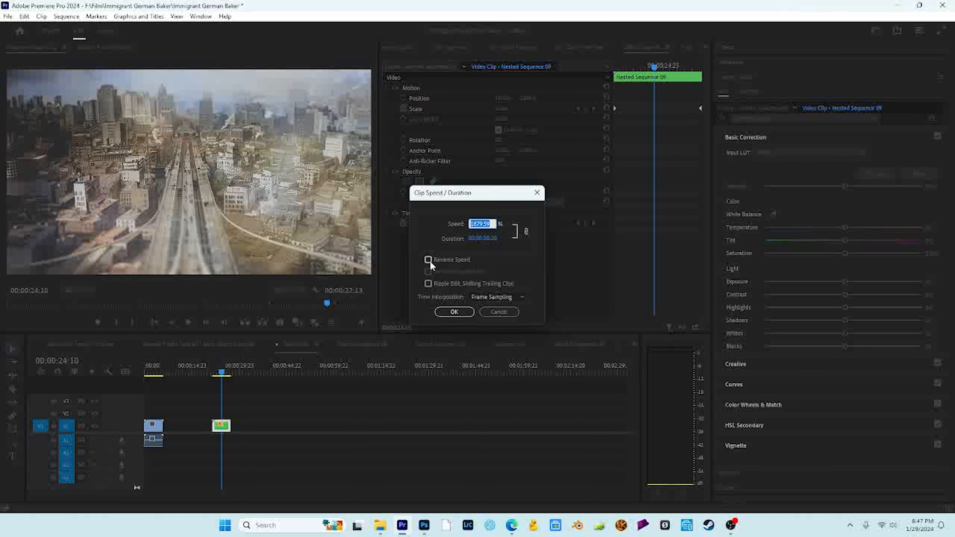
{"action": "left_click", "coordinate": [446, 261]}
{"action": "left_click", "coordinate": [453, 312]}
- Play back the reversed nested clip from its start to check the focus pull and the zoom direction
{"action": "left_click", "coordinate": [213, 372]}
{"action": "key", "text": "space"}
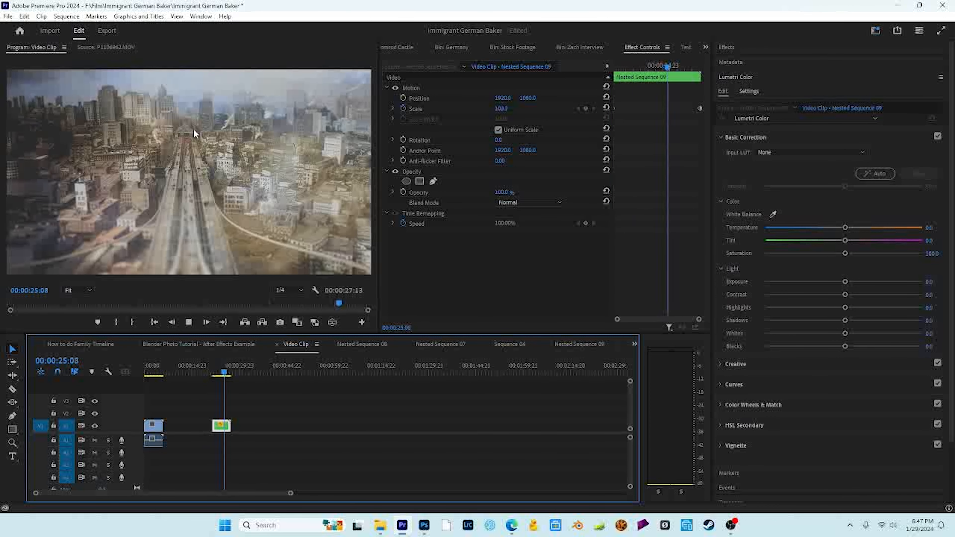
{"action": "key", "text": "space"}
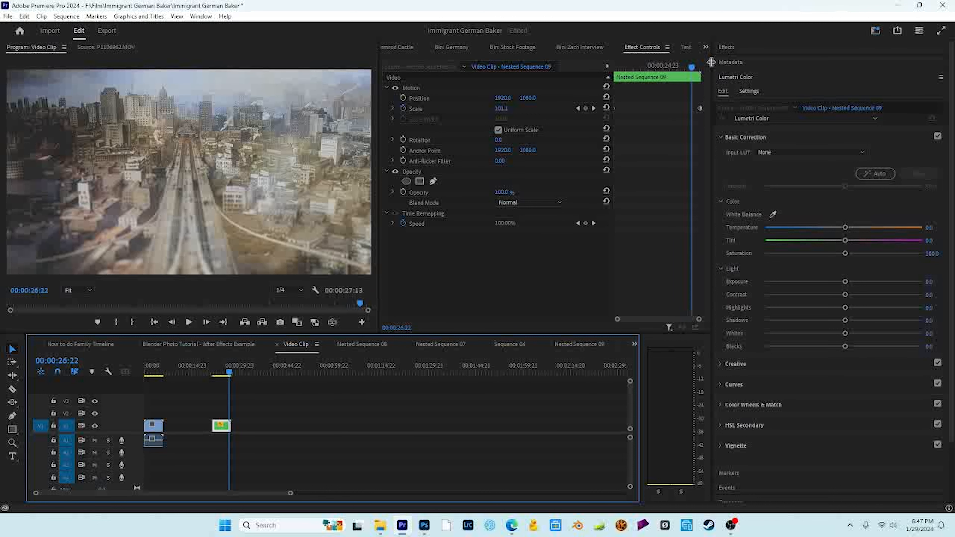
- Clear the nested clip's existing Scale keyframes and add a new Scale keyframe of 100 at its start
{"action": "left_click", "coordinate": [700, 108]}
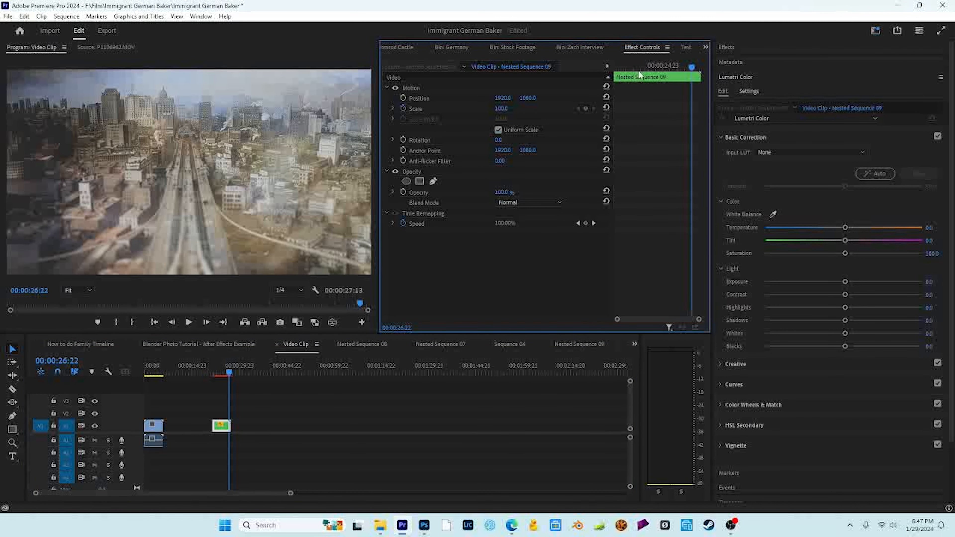
{"action": "key", "text": "Up"}
{"action": "left_click", "coordinate": [419, 108]}
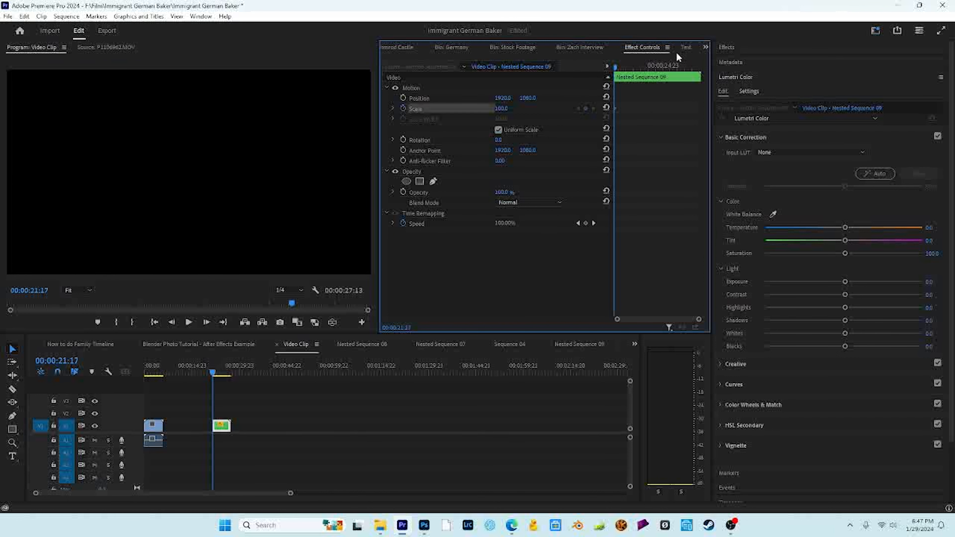
- Add a Scale keyframe of 110 at the end of the nested clip and play back the zoom in
{"action": "left_click", "coordinate": [685, 67]}
{"action": "left_click", "coordinate": [506, 106]}
{"action": "type", "text": "110"}
{"action": "key", "text": "Return"}
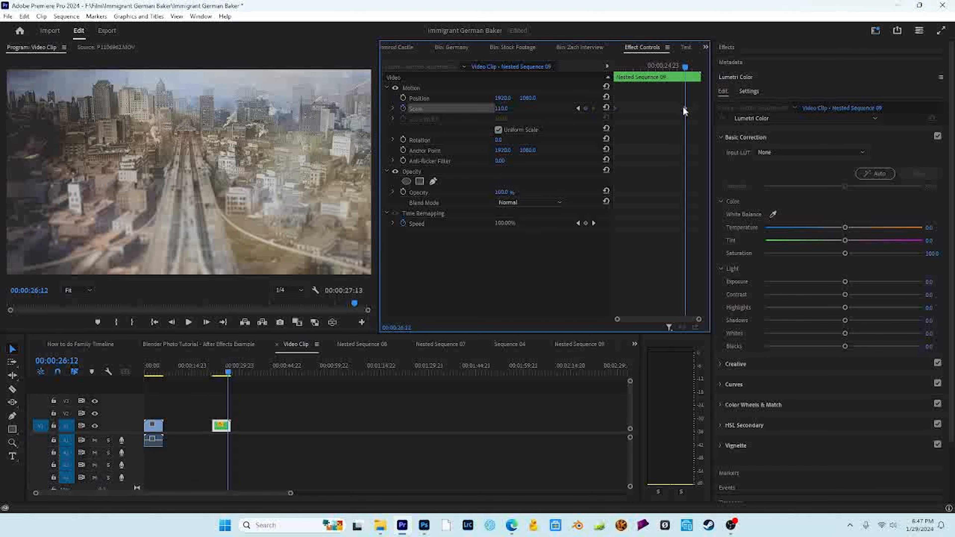
{"action": "left_click_drag", "start_coordinate": [668, 71], "coordinate": [608, 67]}
{"action": "key", "text": "space"}
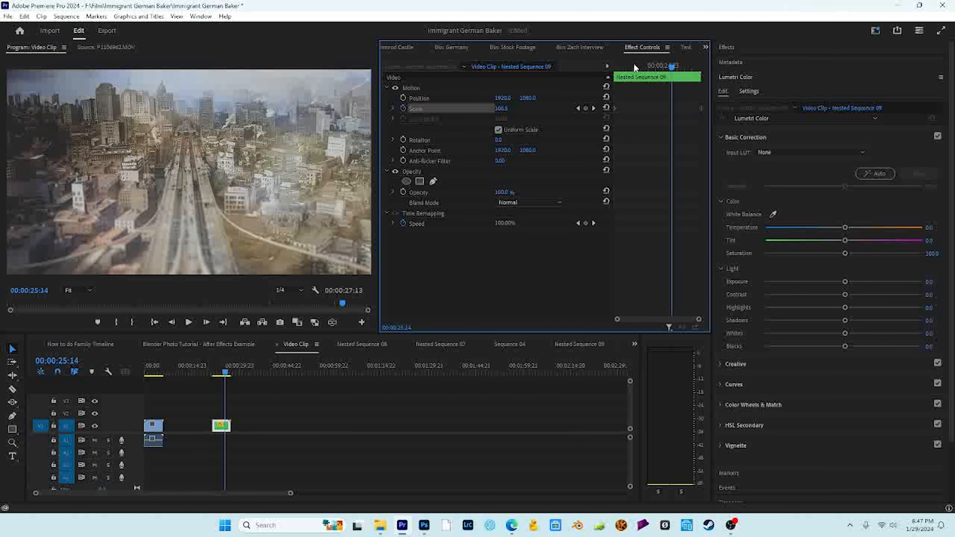
- Add a Position keyframe at the nested clip's start and another near its end with a vertical value of about 1160
{"action": "left_click_drag", "start_coordinate": [635, 67], "coordinate": [434, 99]}
{"action": "left_click", "coordinate": [404, 98]}
{"action": "left_click_drag", "start_coordinate": [616, 67], "coordinate": [678, 66]}
{"action": "mouse_move", "coordinate": [533, 99]}
{"action": "left_mouse_down"}
{"action": "mouse_move", "coordinate": [546, 98]}
{"action": "mouse_move", "coordinate": [538, 98]}
{"action": "left_mouse_up"}
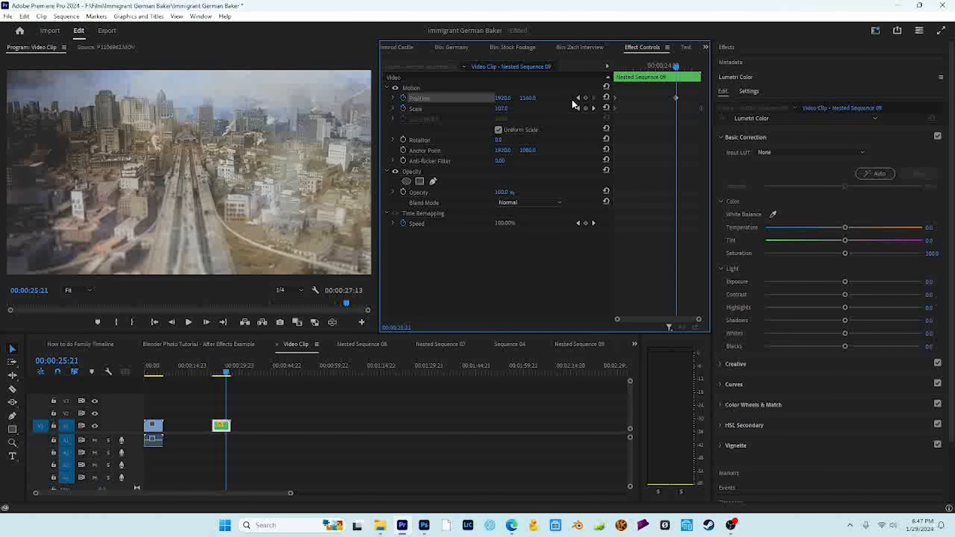
- Move the second Position keyframe to the nested clip's end and play back the combined Position and Scale animation
{"action": "left_click_drag", "start_coordinate": [675, 66], "coordinate": [576, 118]}
{"action": "key", "text": "space"}
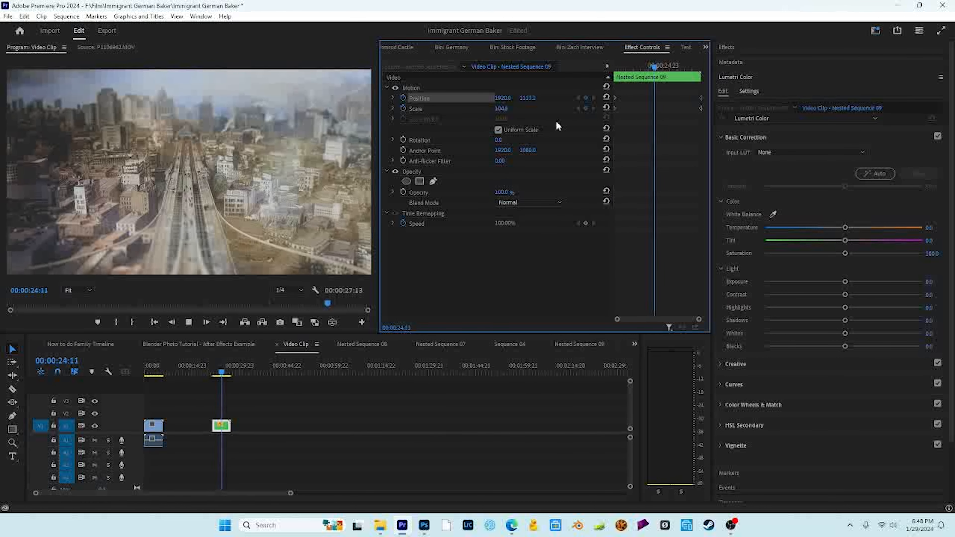
{"action": "key", "text": "space"}
{"action": "key", "text": "space"}
{"action": "key", "text": "space"}
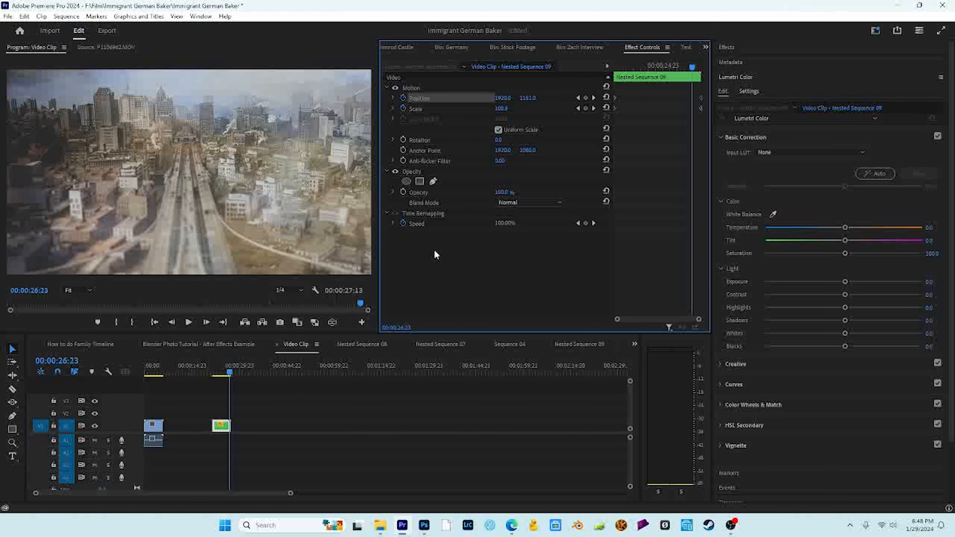